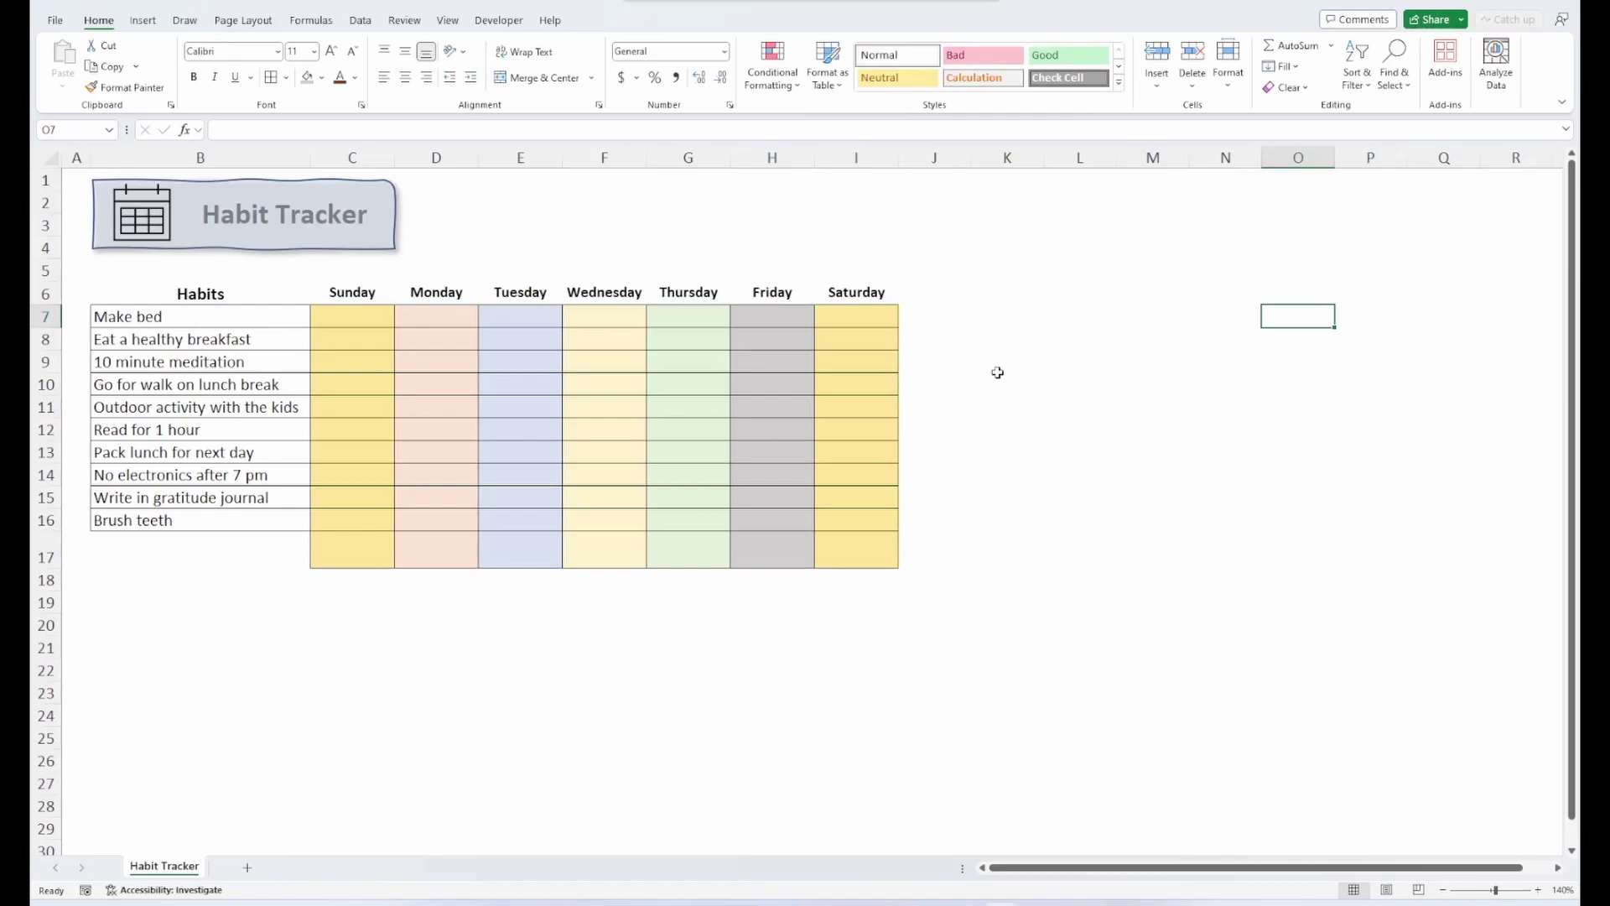
Insert a Form Controls checkbox into cell C7 from the Developer tab
{"action": "left_click", "coordinate": [352, 317]}
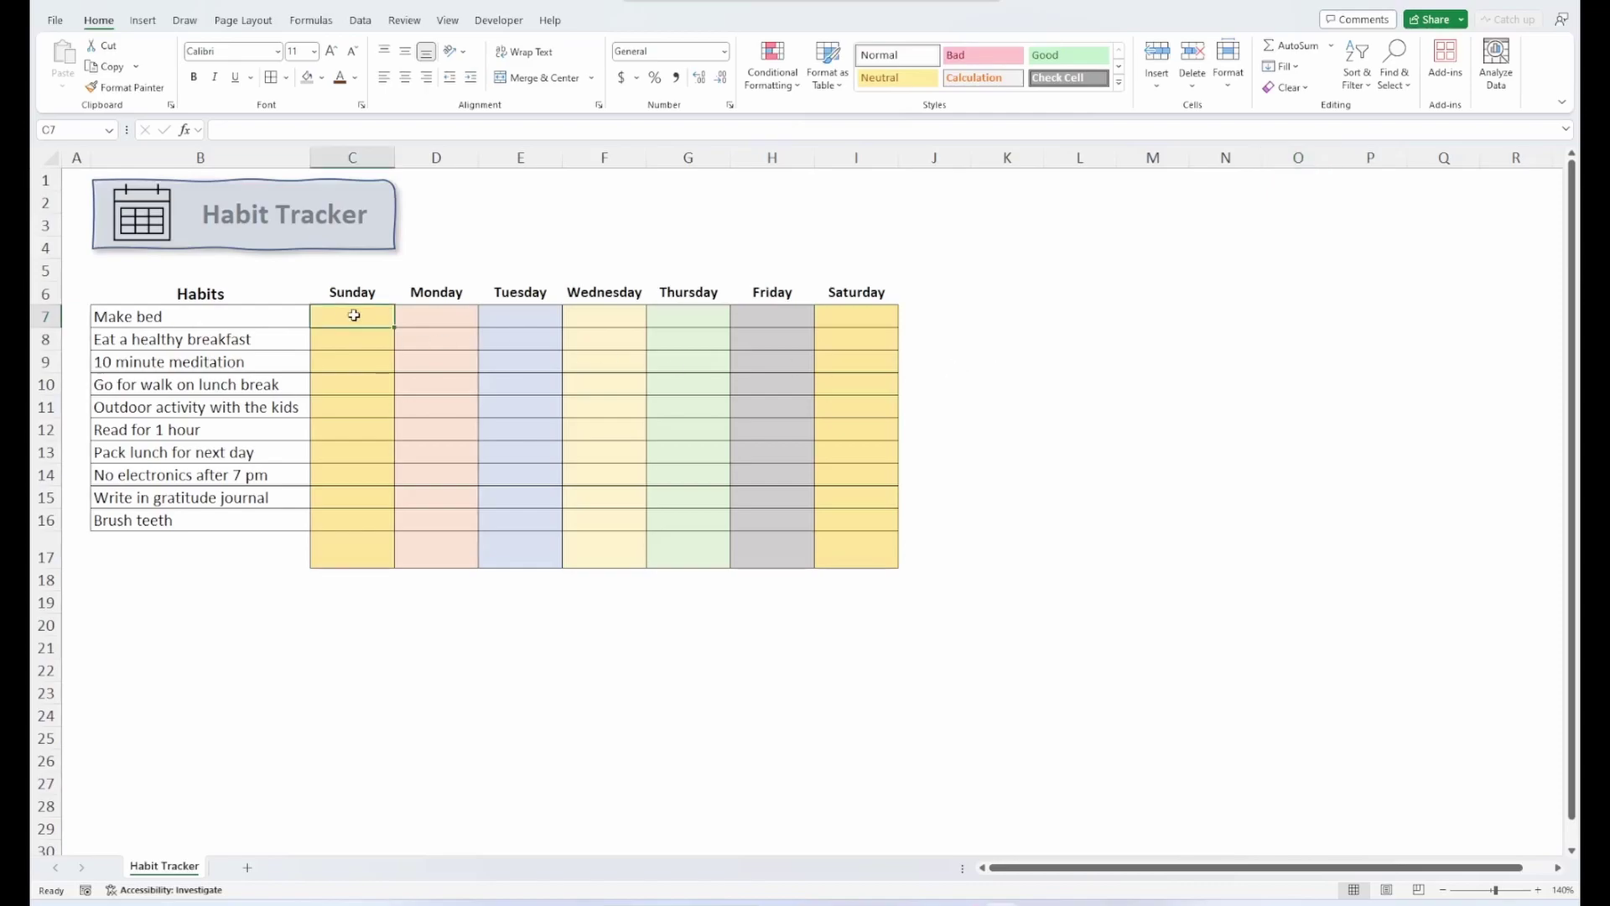
{"action": "left_click", "coordinate": [496, 22]}
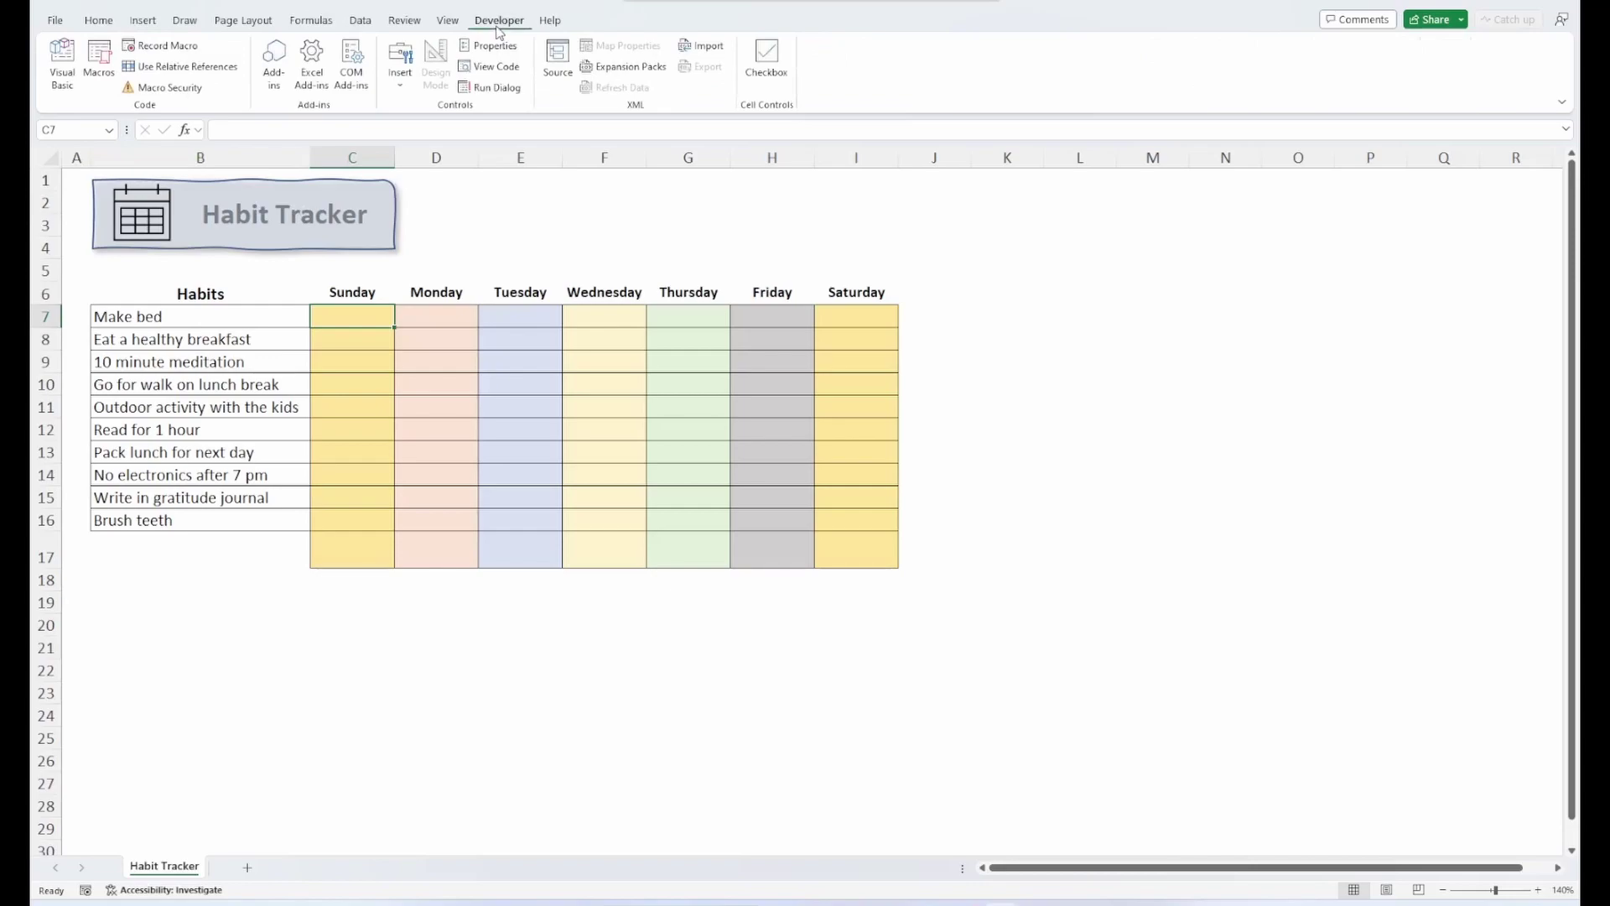
{"action": "left_click", "coordinate": [397, 89]}
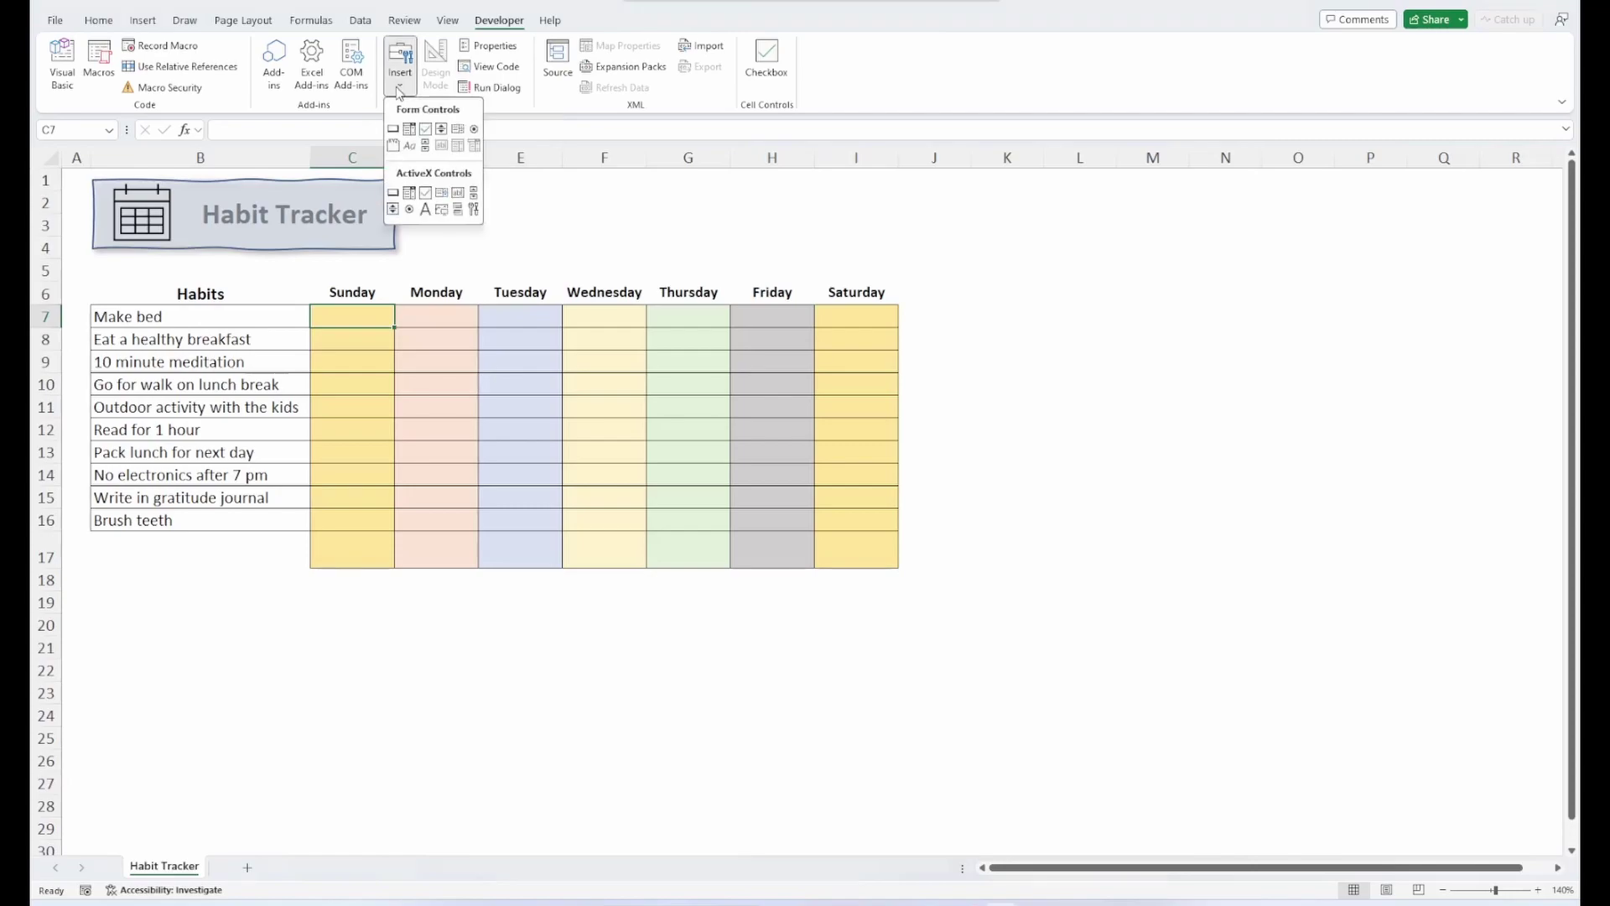
{"action": "left_click", "coordinate": [425, 128]}
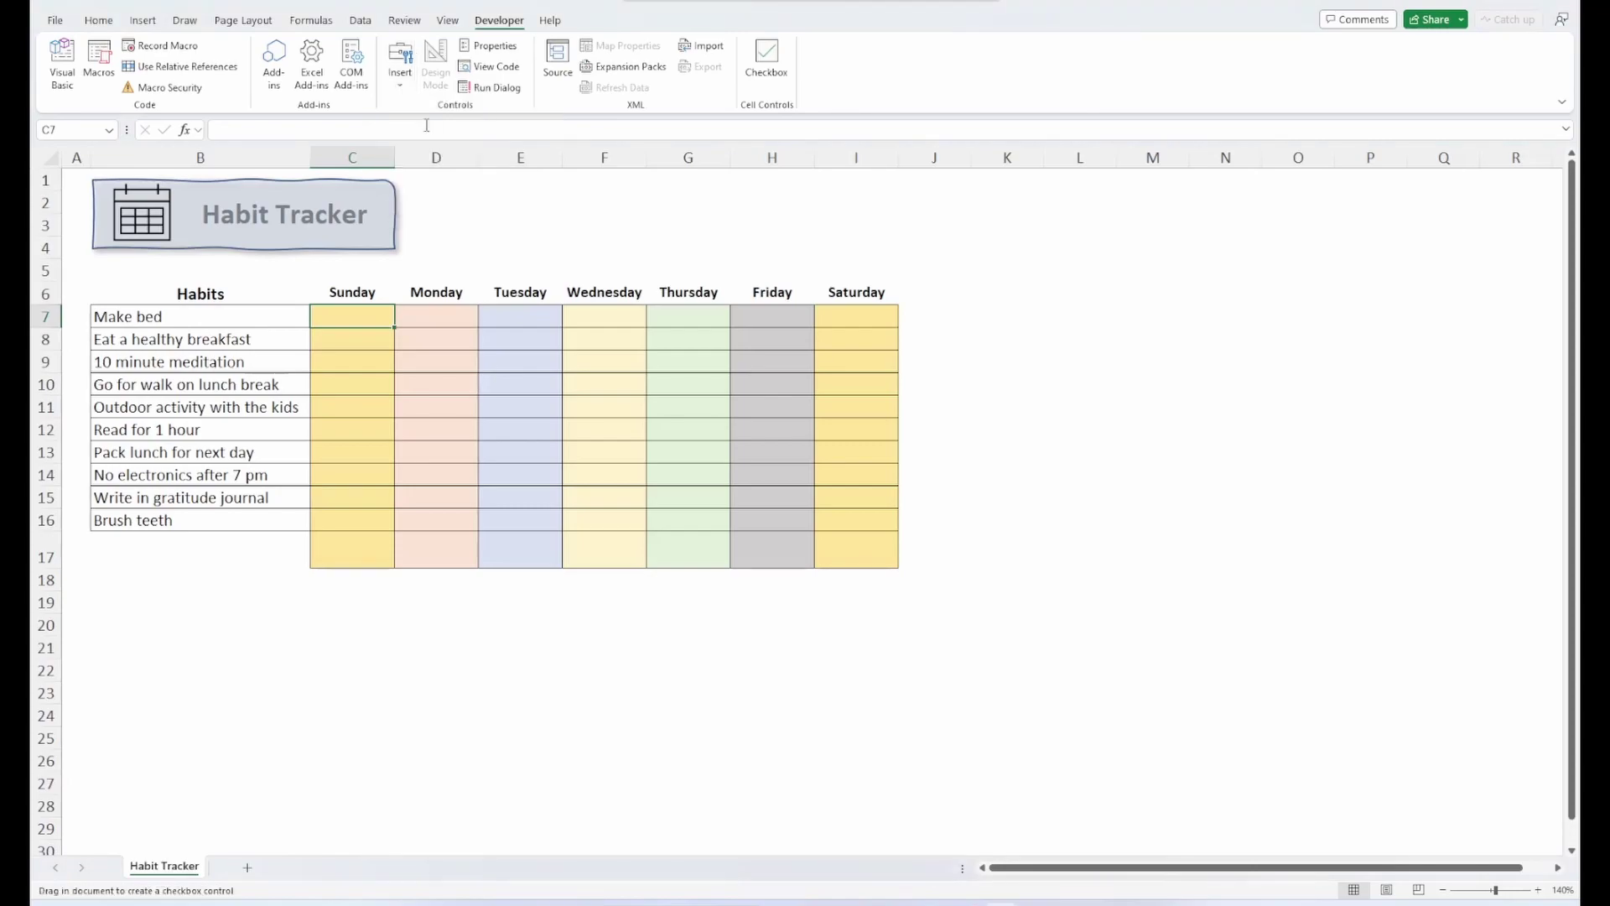
{"action": "left_click", "coordinate": [340, 308]}
Delete the checkbox's 'Check Box 1' label and nudge the box up within C7
{"action": "left_click", "coordinate": [366, 321]}
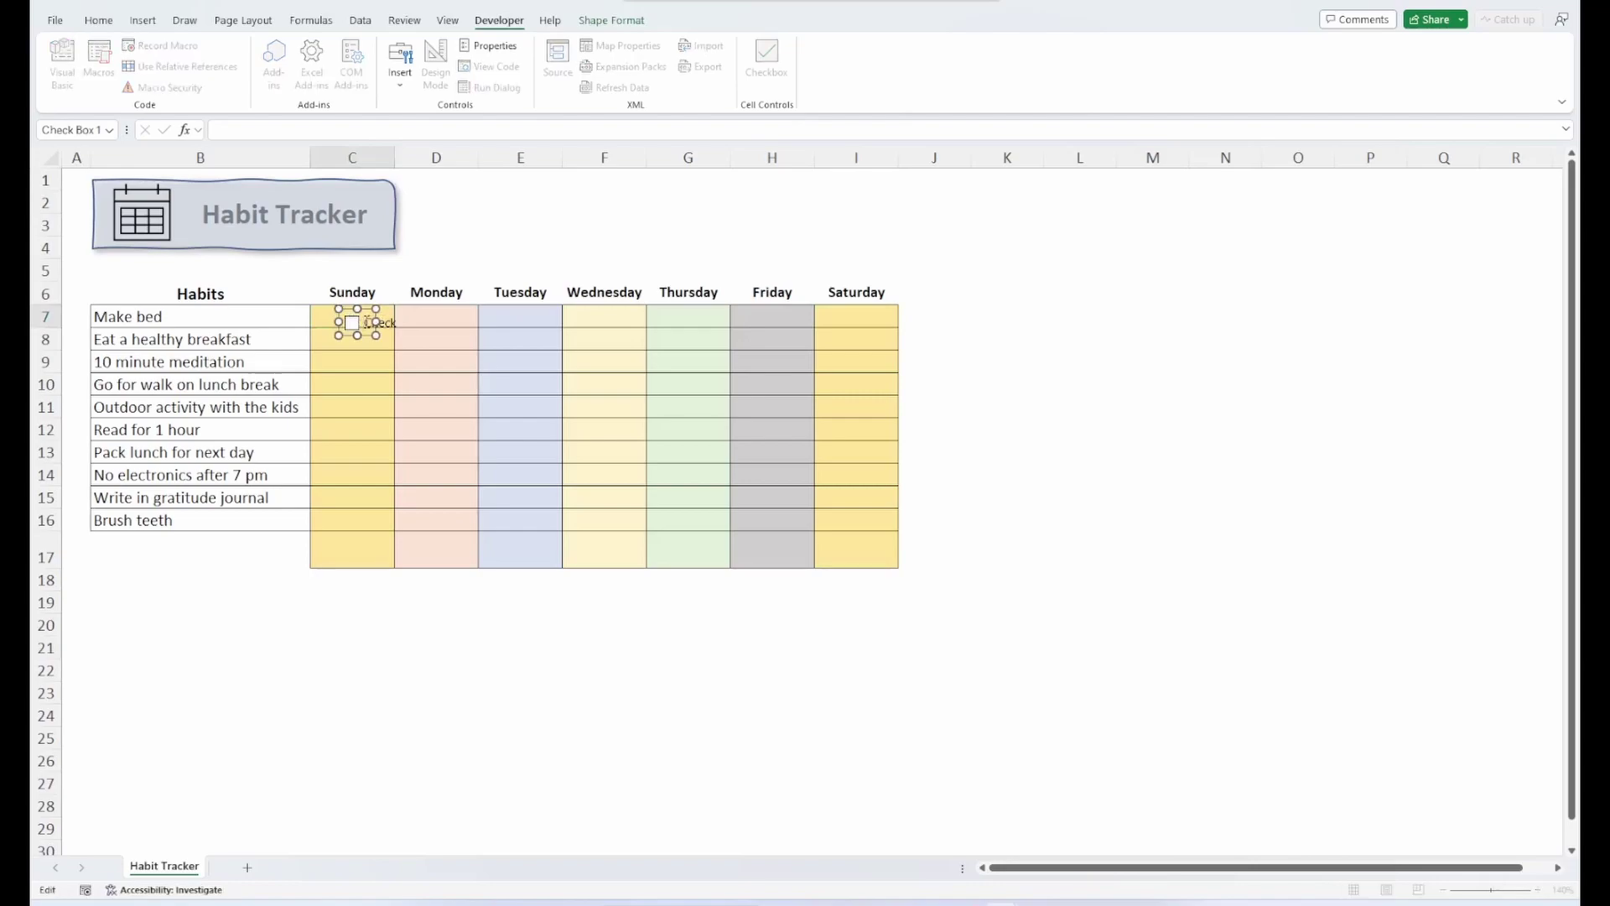
{"action": "key", "text": "BackSpace"}
{"action": "key", "text": "BackSpace"}
{"action": "key", "text": "BackSpace"}
{"action": "key", "text": "BackSpace"}
{"action": "key", "text": "BackSpace"}
{"action": "key", "text": "BackSpace"}
{"action": "key", "text": "BackSpace"}
{"action": "key", "text": "BackSpace"}
{"action": "key", "text": "BackSpace"}
{"action": "key", "text": "BackSpace"}
{"action": "key", "text": "BackSpace"}
{"action": "left_click", "coordinate": [400, 293]}
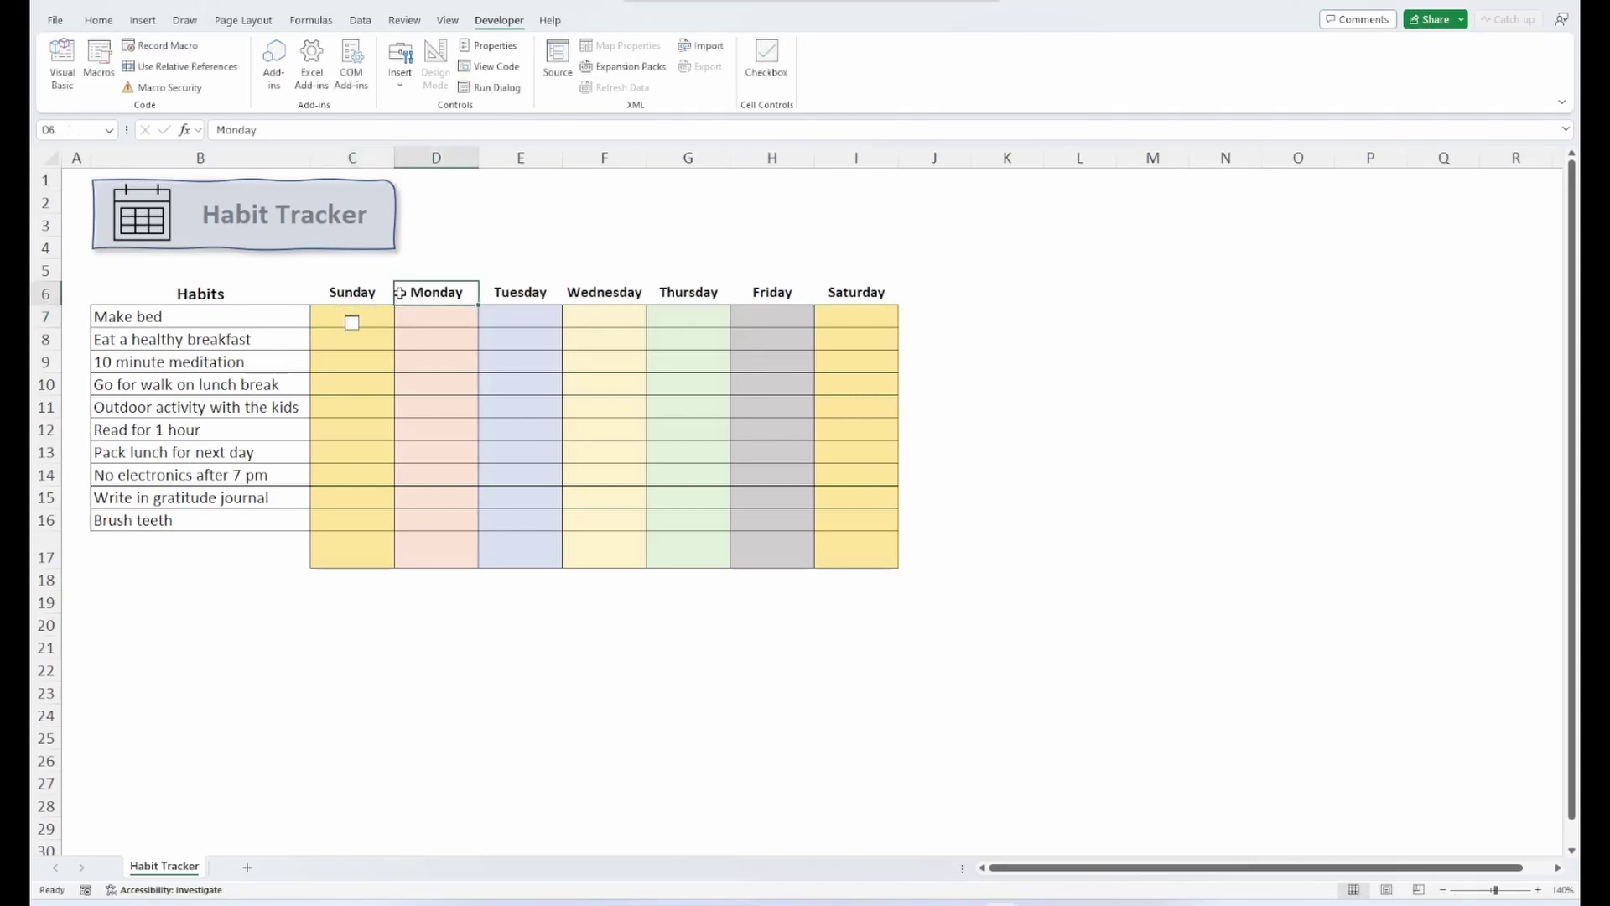
{"action": "left_click_drag", "start_coordinate": [352, 323], "coordinate": [350, 305]}
{"action": "left_click", "coordinate": [474, 237]}
{"action": "left_click", "coordinate": [589, 224]}
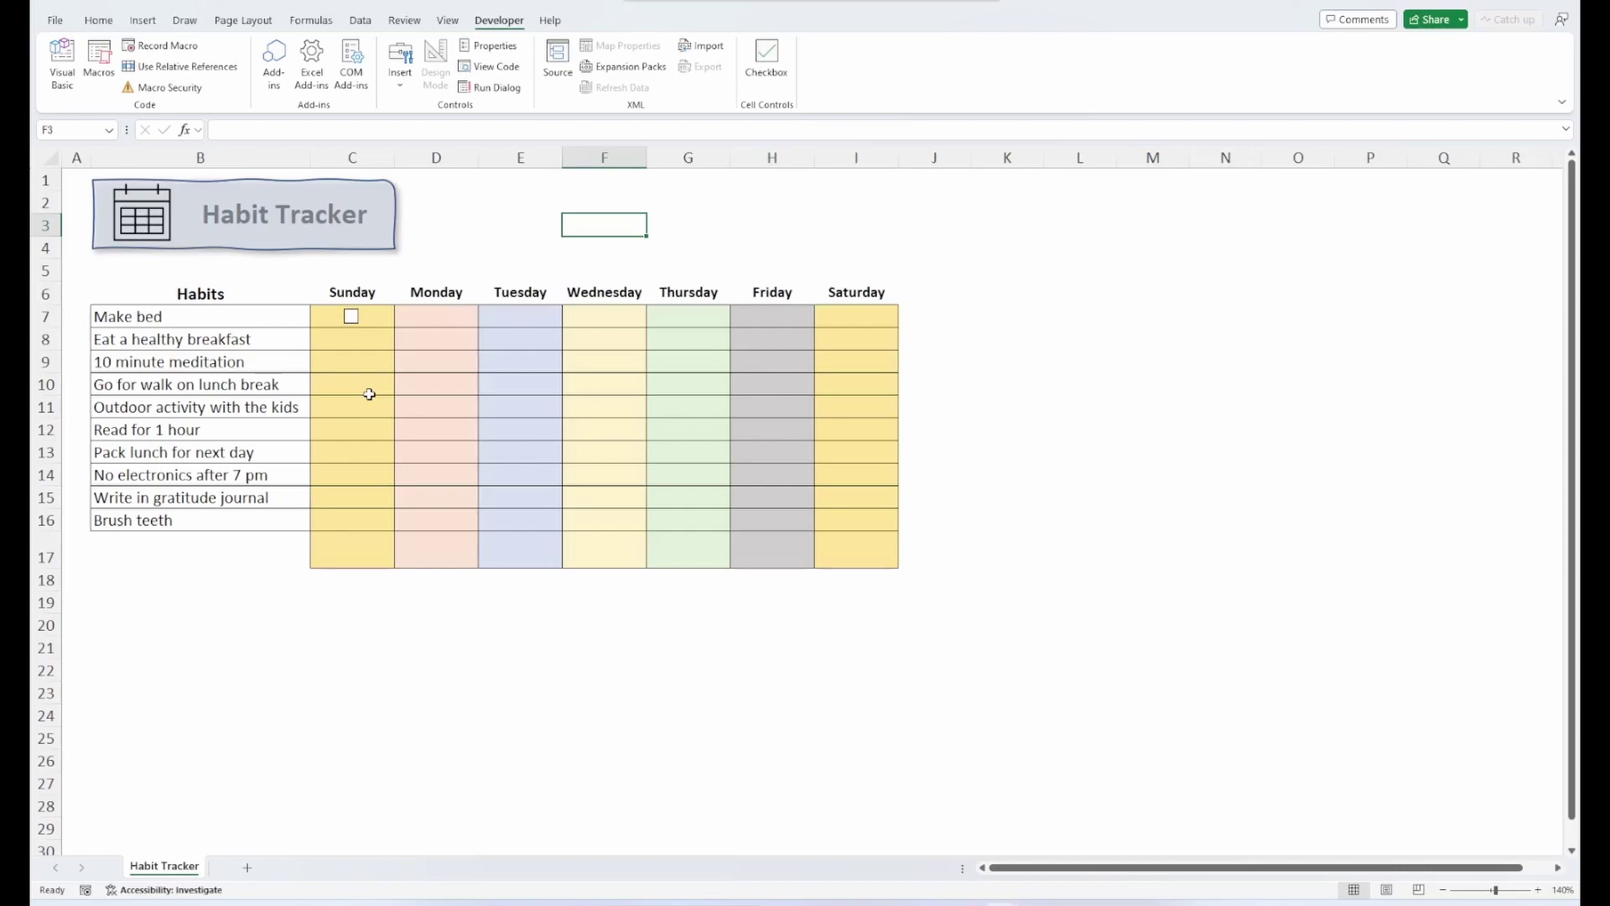
Link the C7 checkbox to cell $C$7 via Format Control
{"action": "right_click", "coordinate": [354, 315]}
{"action": "left_click", "coordinate": [414, 474]}
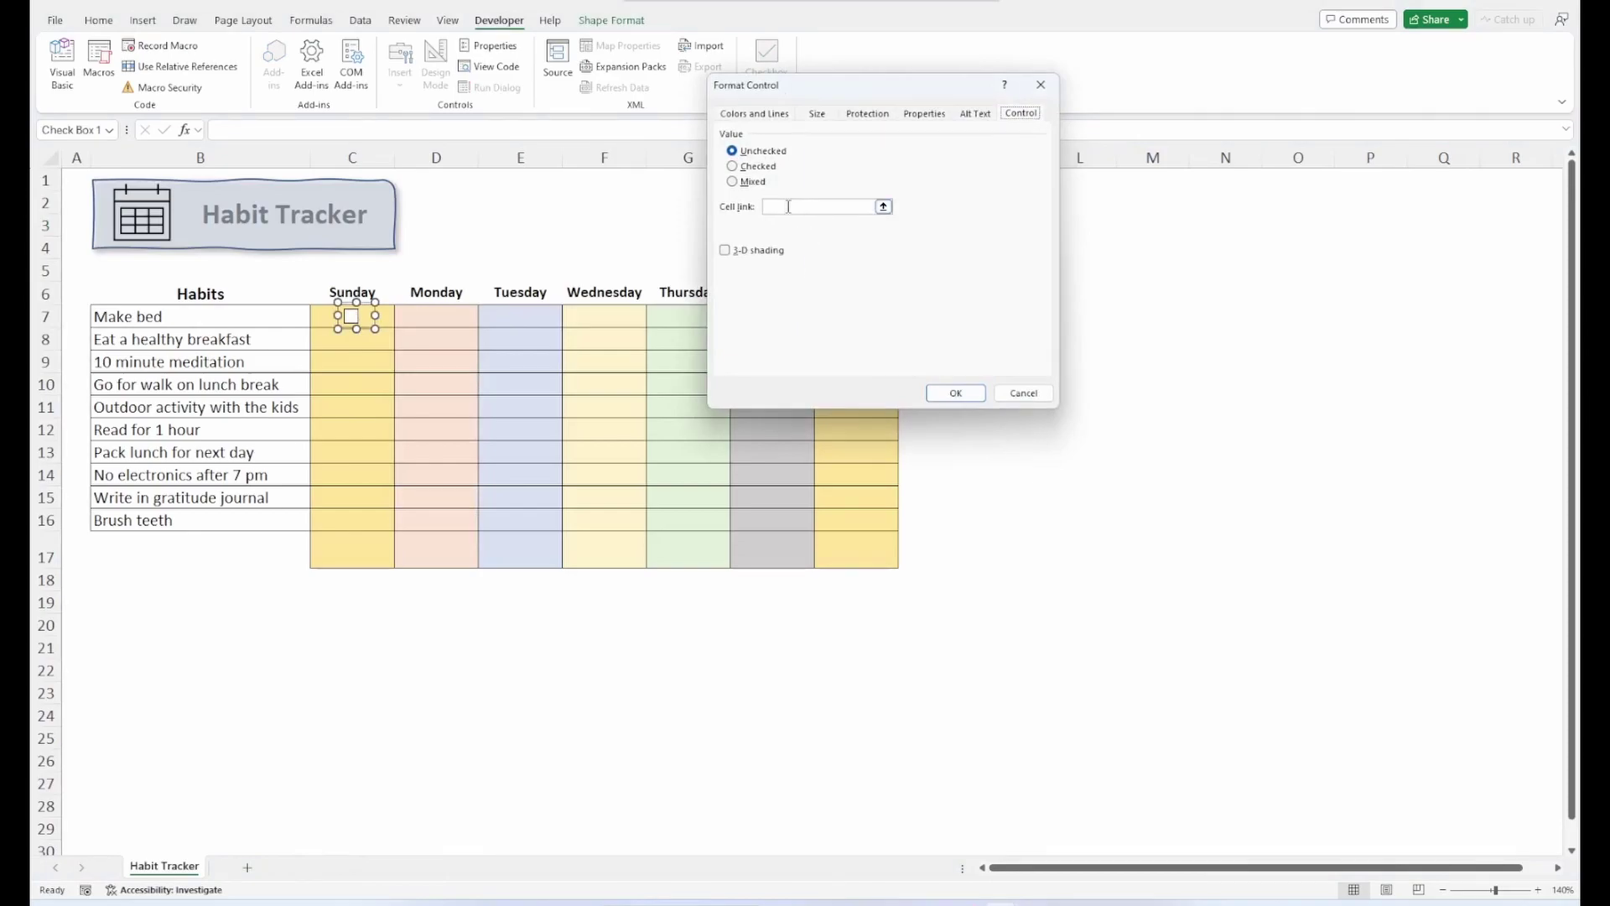
{"action": "left_click", "coordinate": [788, 206]}
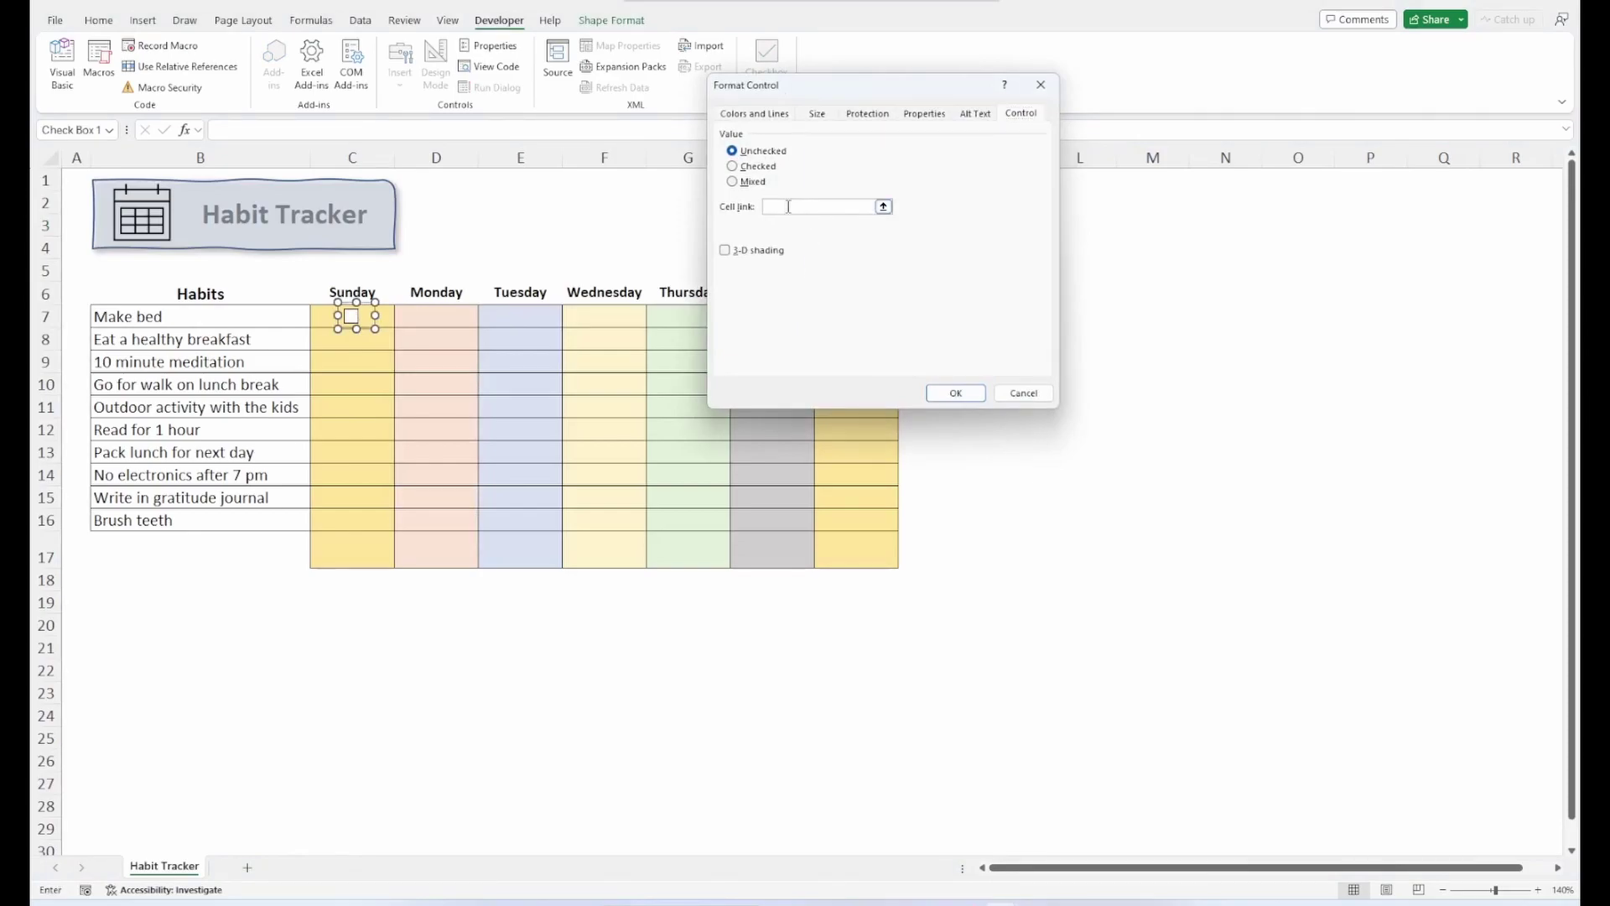
{"action": "left_click", "coordinate": [388, 315]}
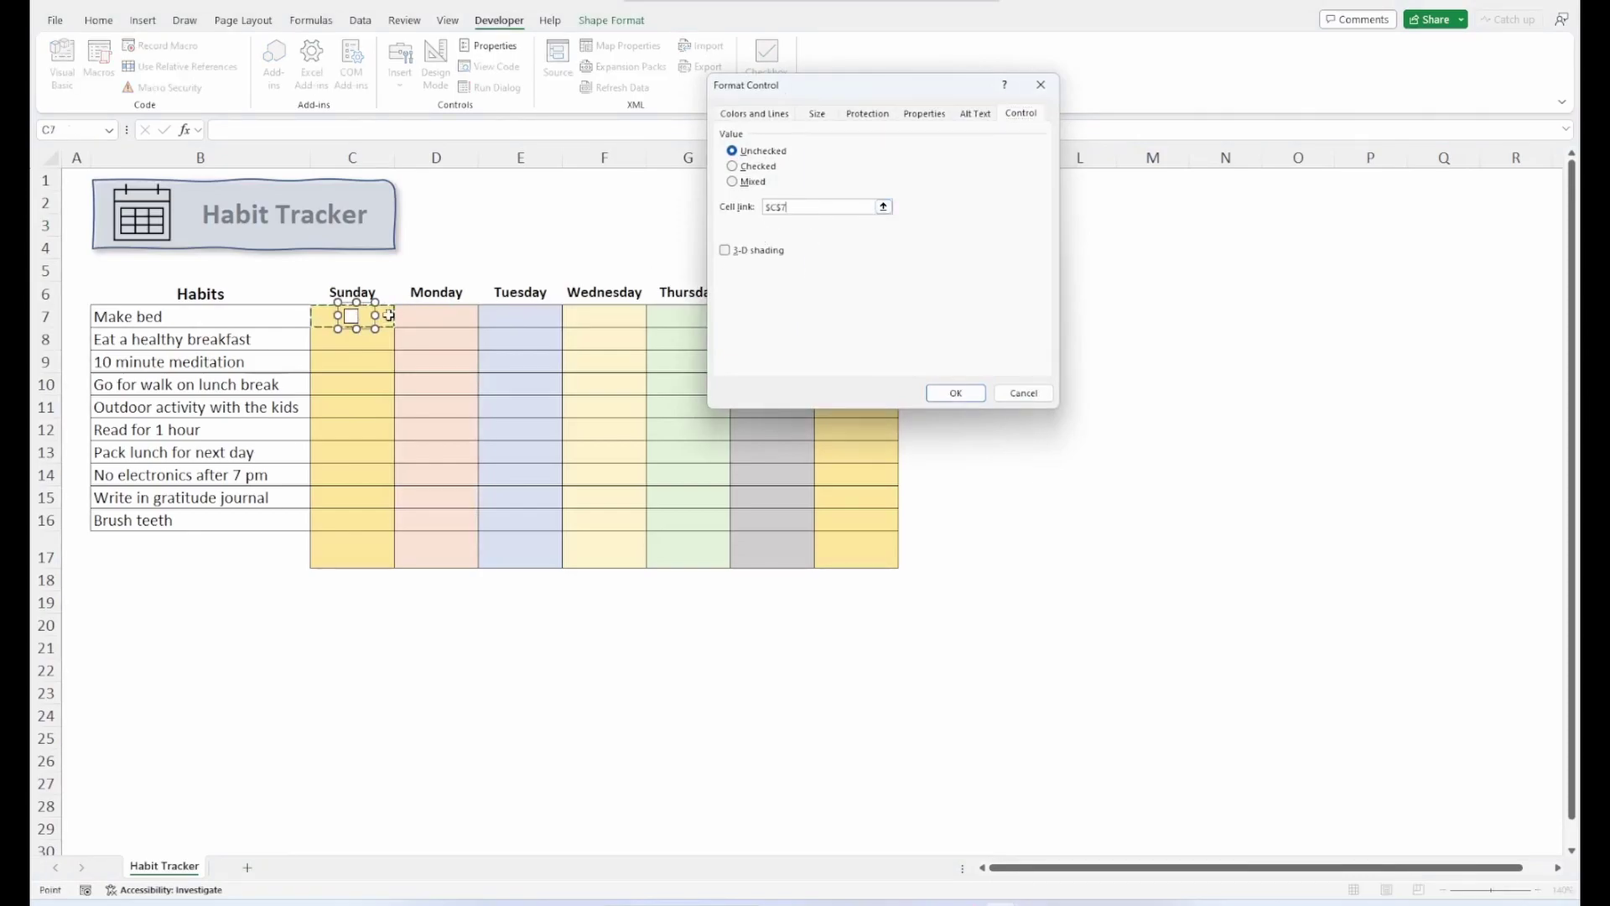
{"action": "left_click", "coordinate": [953, 391]}
{"action": "left_click", "coordinate": [423, 250]}
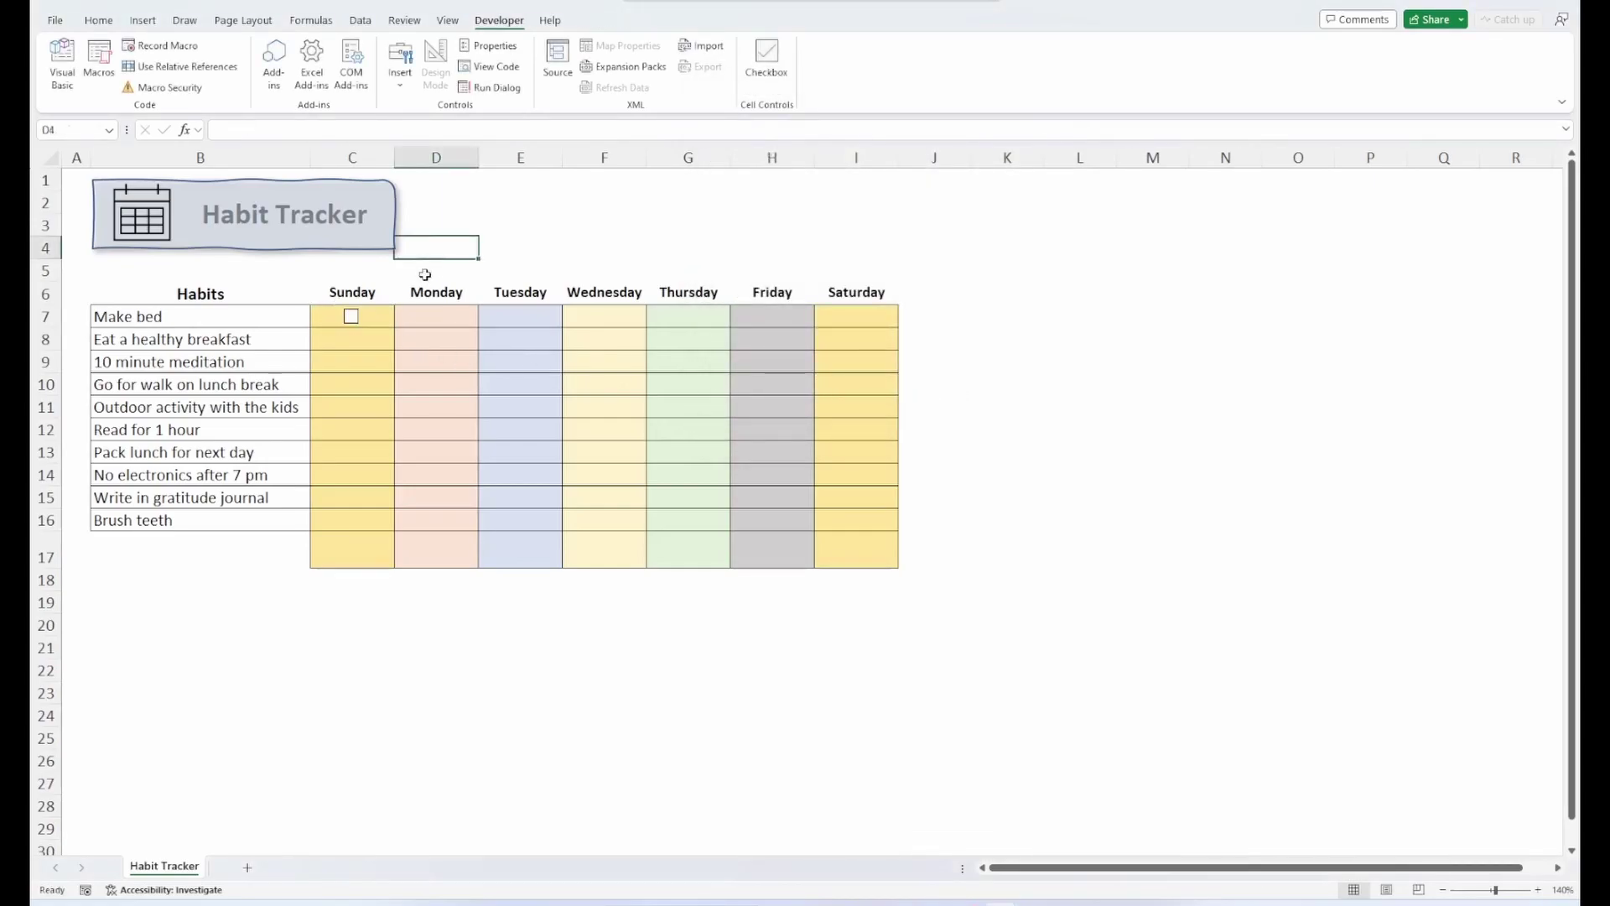
Fill the checkbox down to C16 and tick Sunday's Make bed box
{"action": "left_click", "coordinate": [389, 316]}
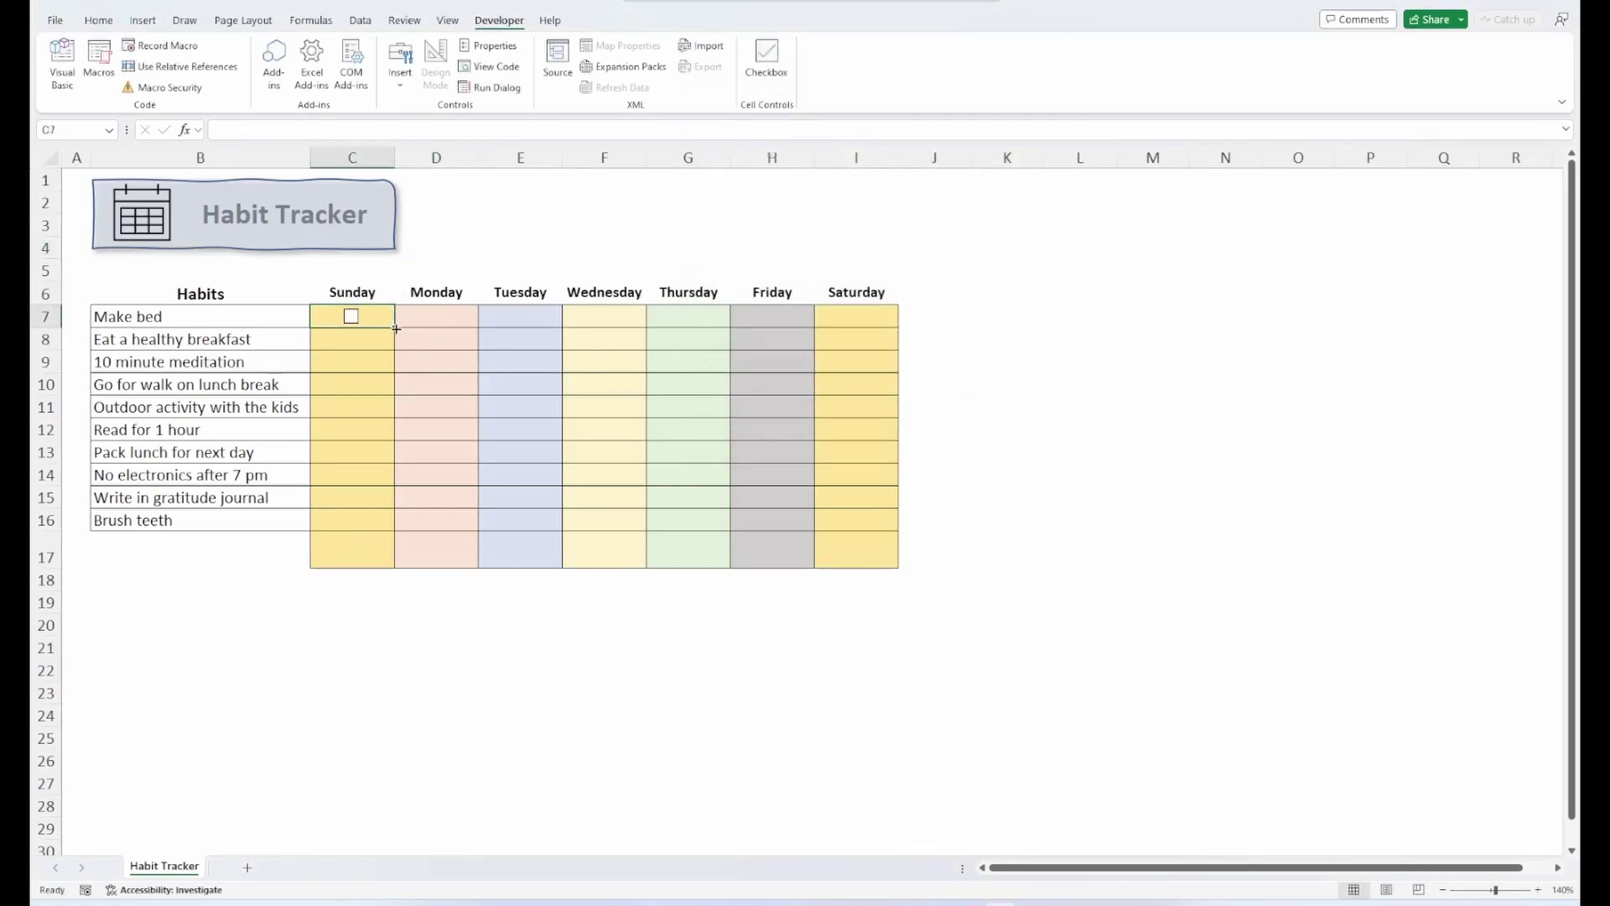
{"action": "left_click_drag", "start_coordinate": [394, 350], "coordinate": [395, 526]}
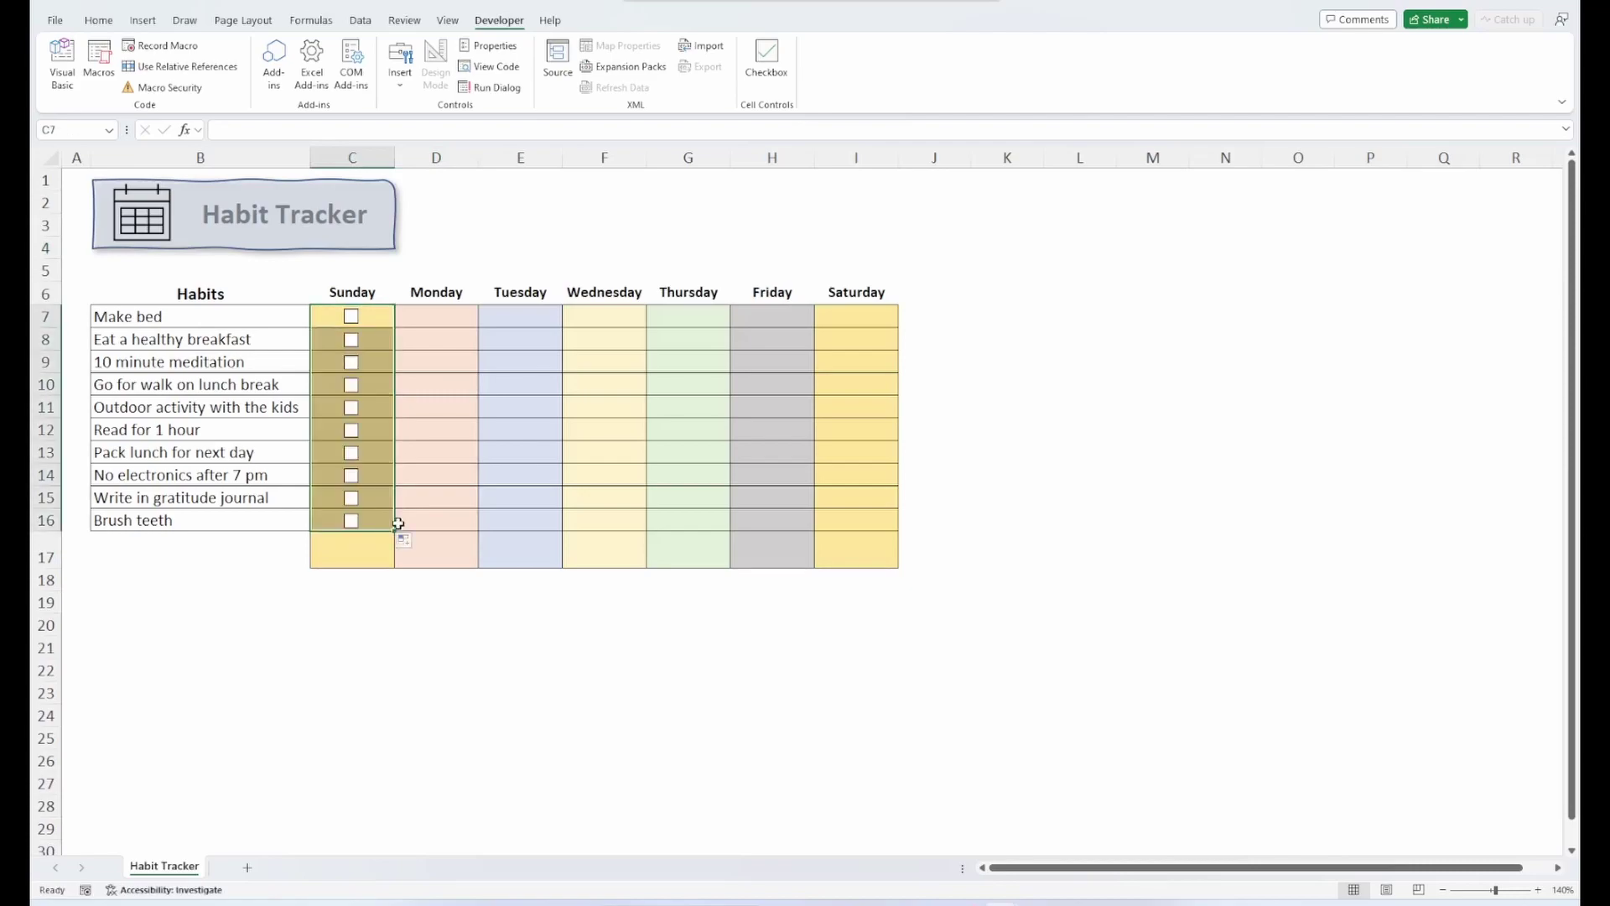
{"action": "left_click", "coordinate": [435, 251]}
{"action": "left_click", "coordinate": [351, 317]}
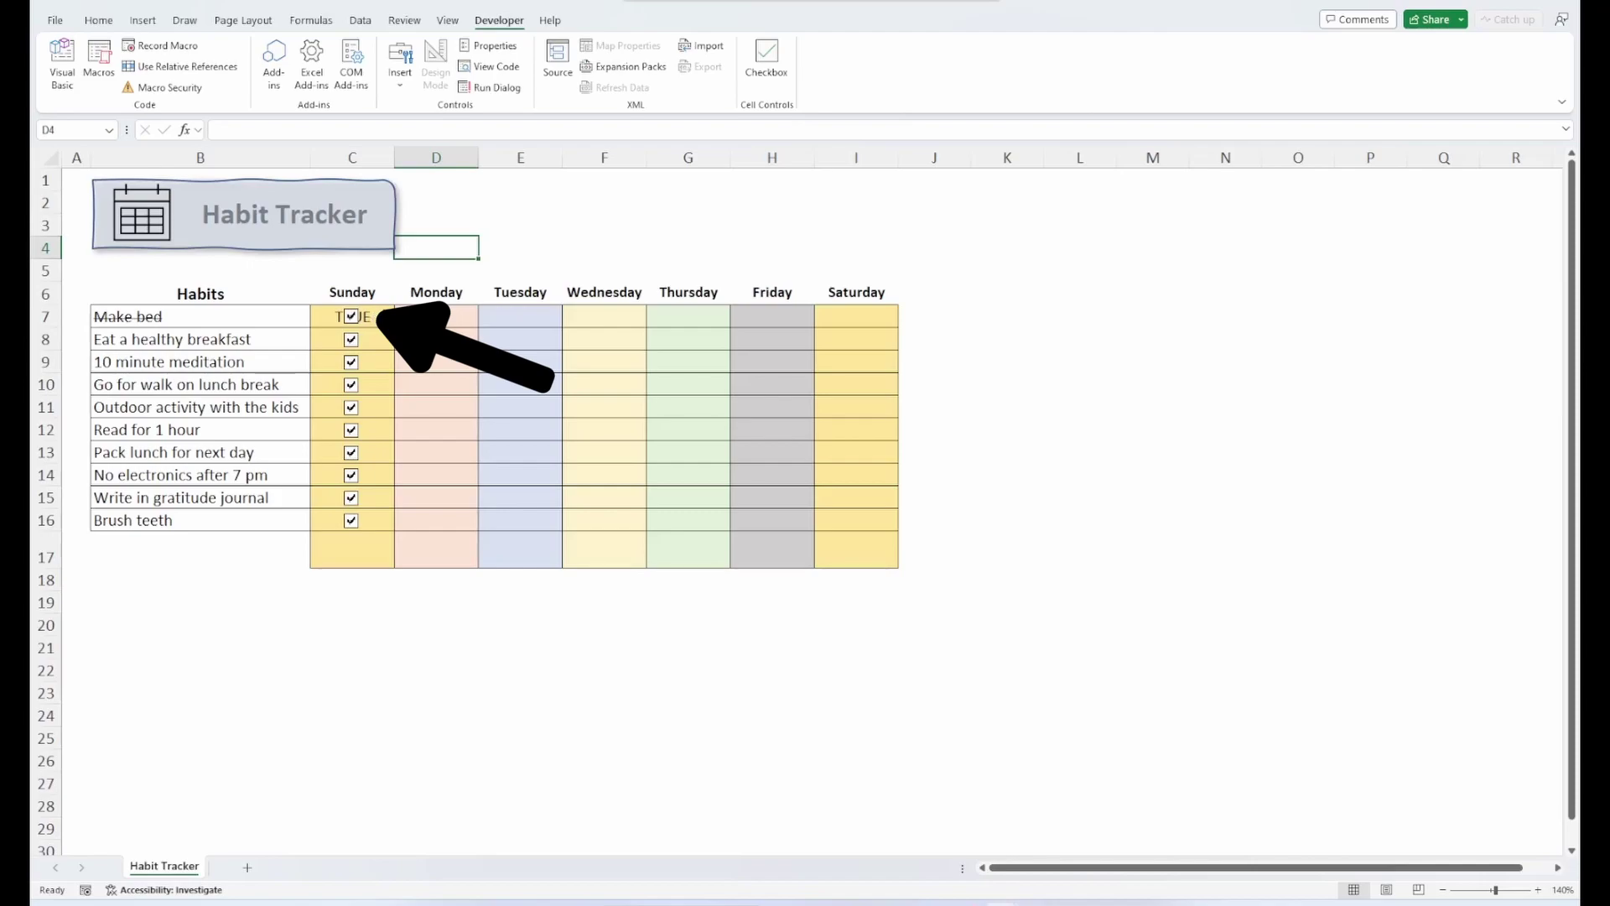
Select all the Sunday checkboxes in C7:C16, delete them, and clear the TRUE from C7
{"action": "left_click", "coordinate": [352, 316], "text": "ctrl"}
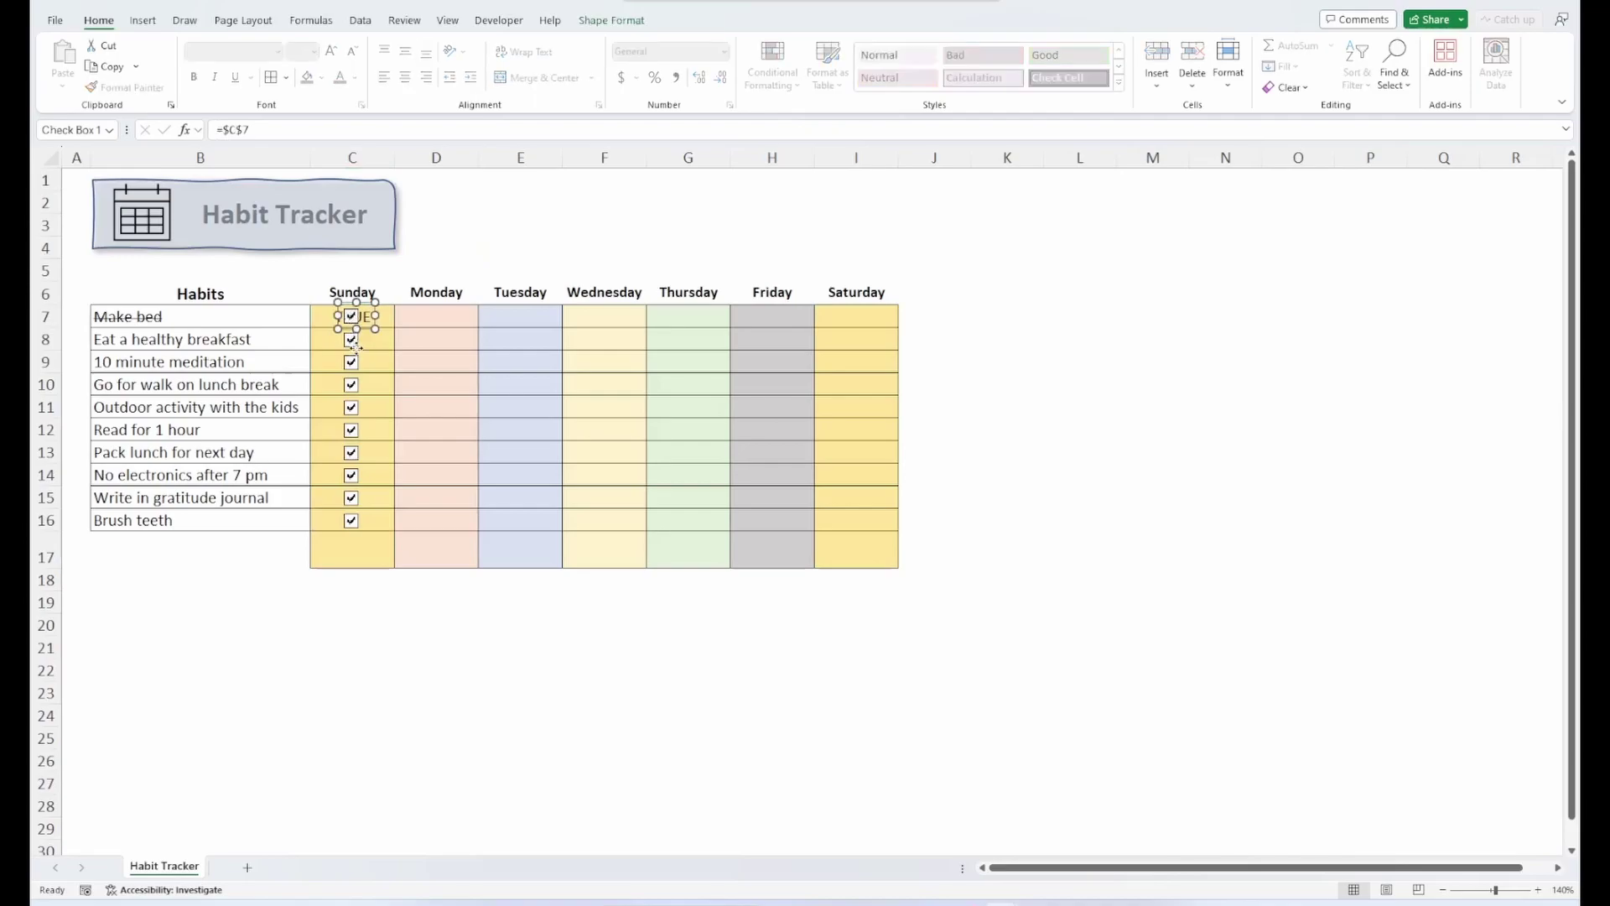
{"action": "left_click", "coordinate": [351, 339], "text": "ctrl"}
{"action": "left_click", "coordinate": [352, 362], "text": "ctrl"}
{"action": "left_click", "coordinate": [351, 384], "text": "ctrl"}
{"action": "left_click", "coordinate": [351, 408], "text": "ctrl"}
{"action": "left_click", "coordinate": [351, 430], "text": "ctrl"}
{"action": "left_click", "coordinate": [351, 453], "text": "ctrl"}
{"action": "left_click", "coordinate": [351, 475], "text": "ctrl"}
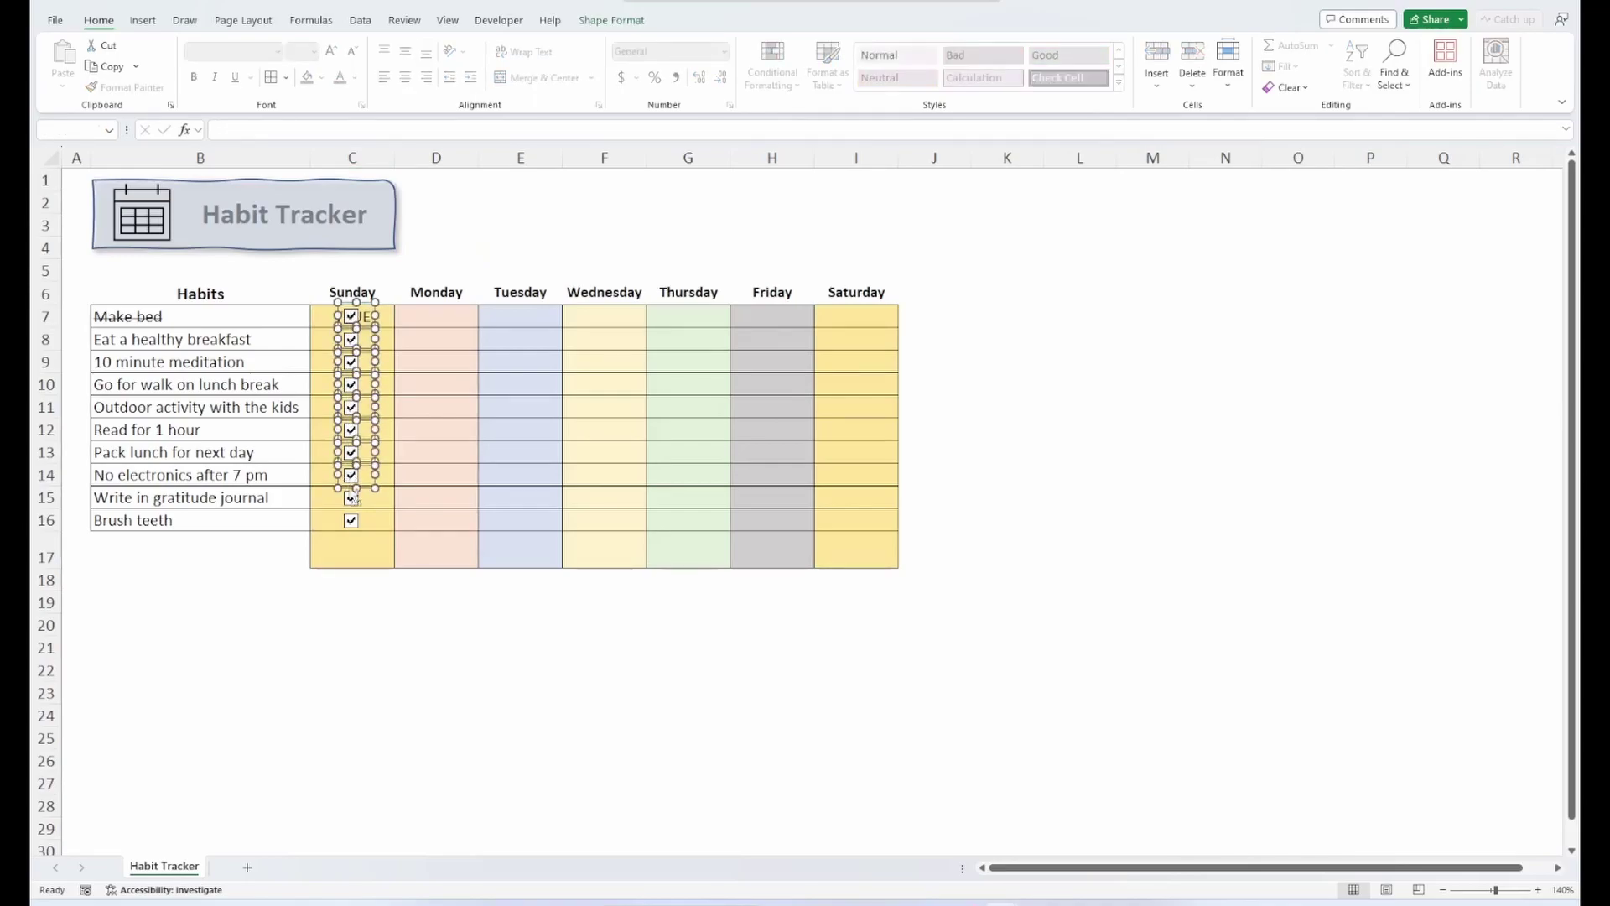
{"action": "left_click", "coordinate": [351, 521], "text": "ctrl"}
{"action": "key", "text": "Delete"}
{"action": "key", "text": "Delete"}
{"action": "key", "text": "Down"}
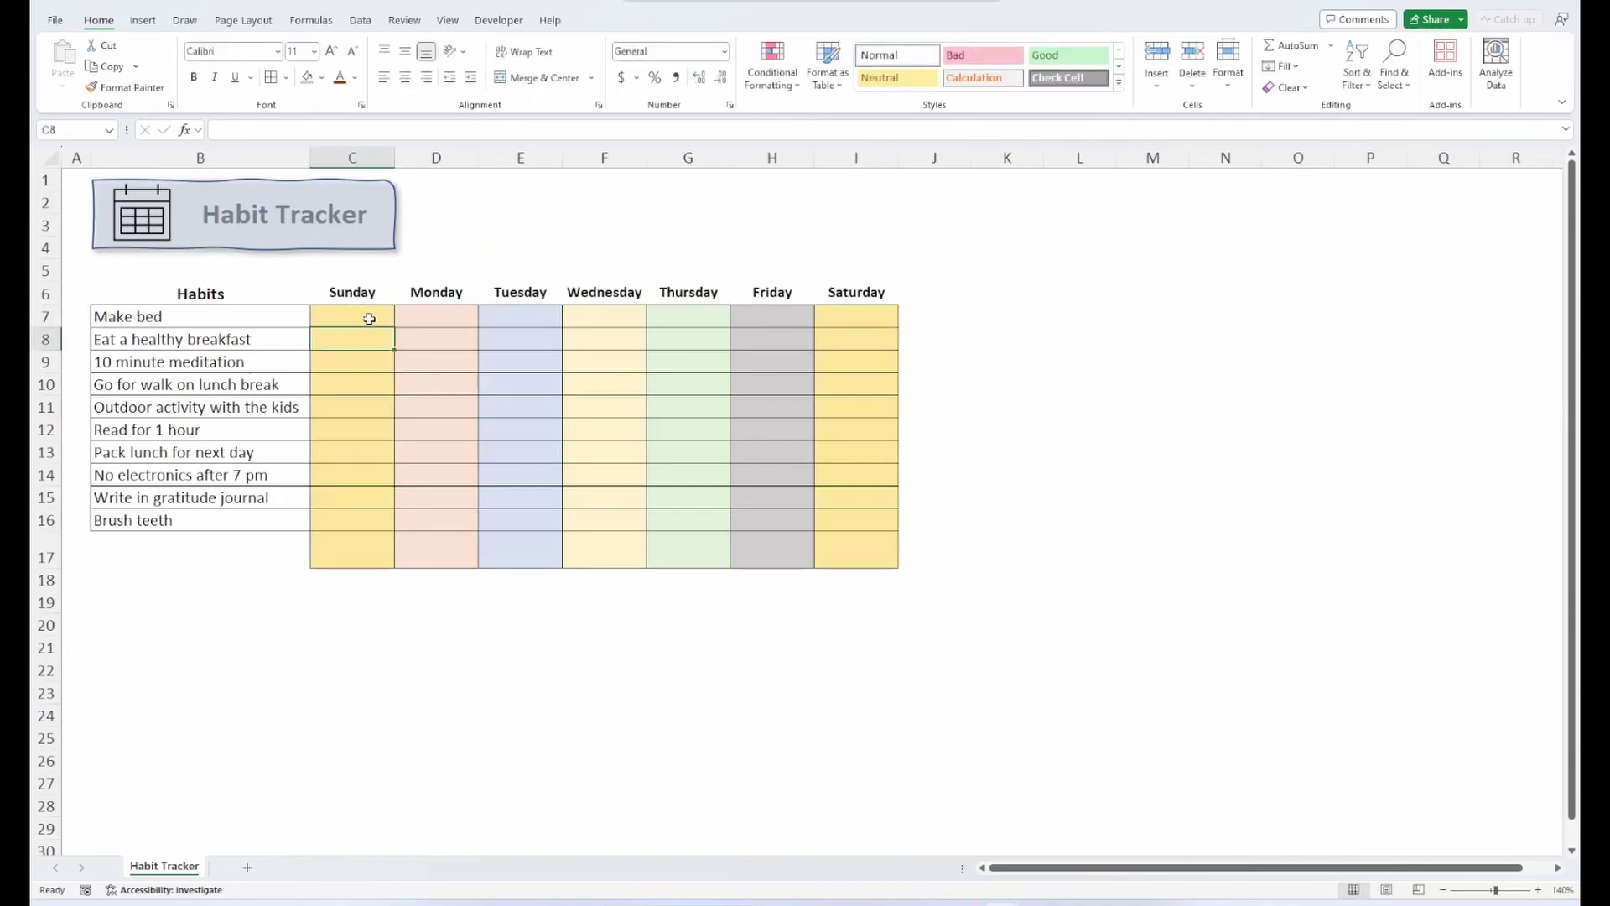
{"action": "left_click", "coordinate": [499, 21]}
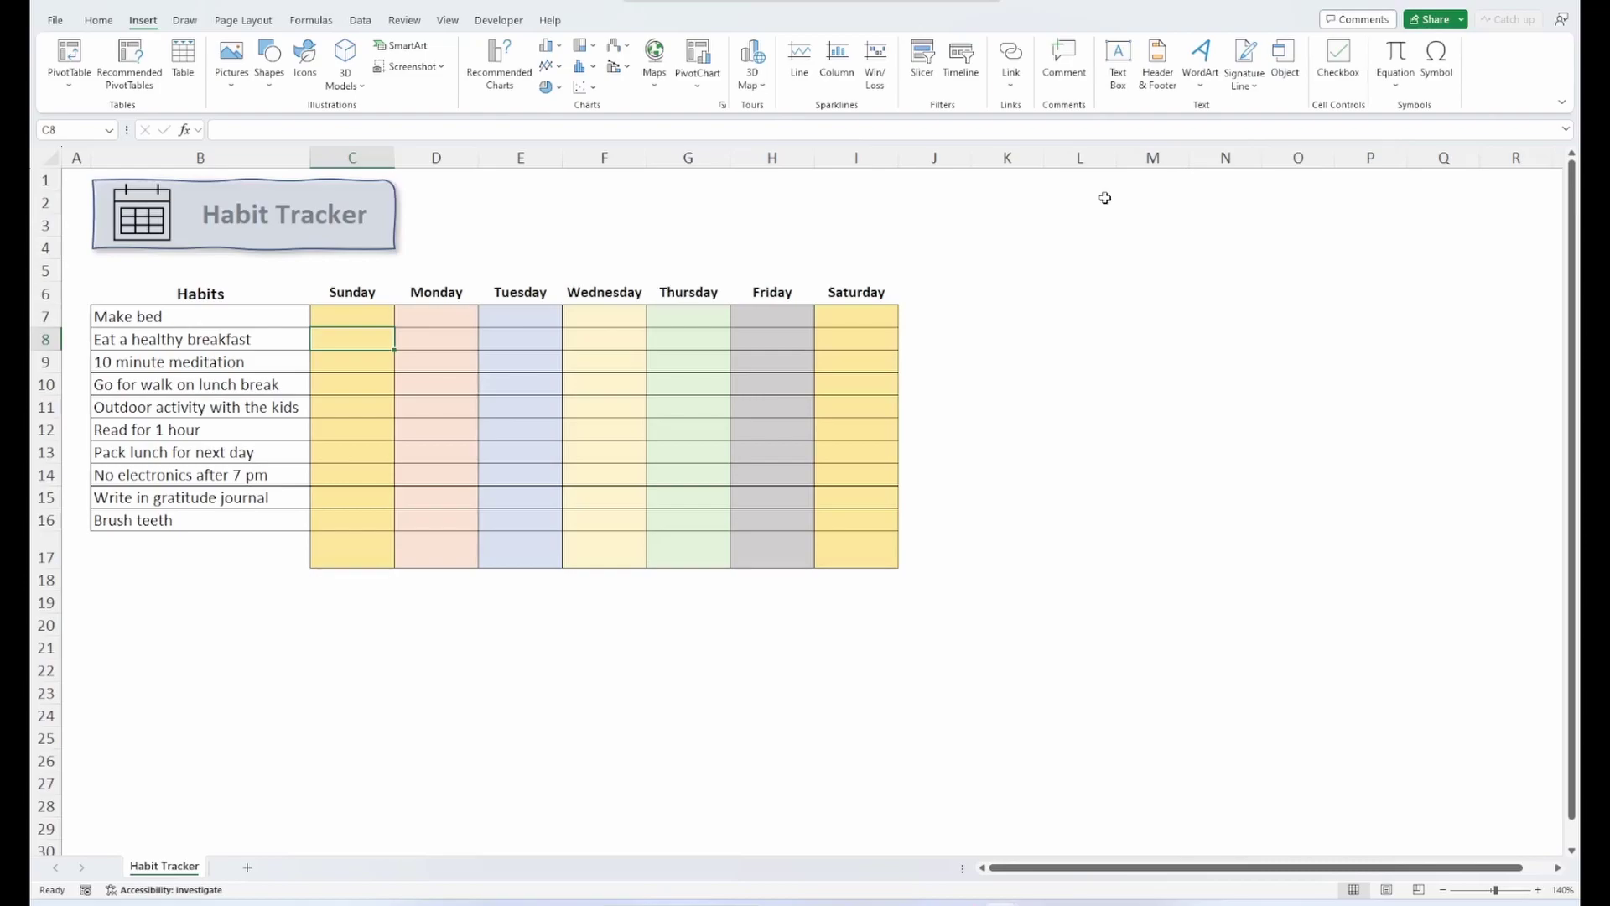
{"action": "left_click", "coordinate": [55, 25]}
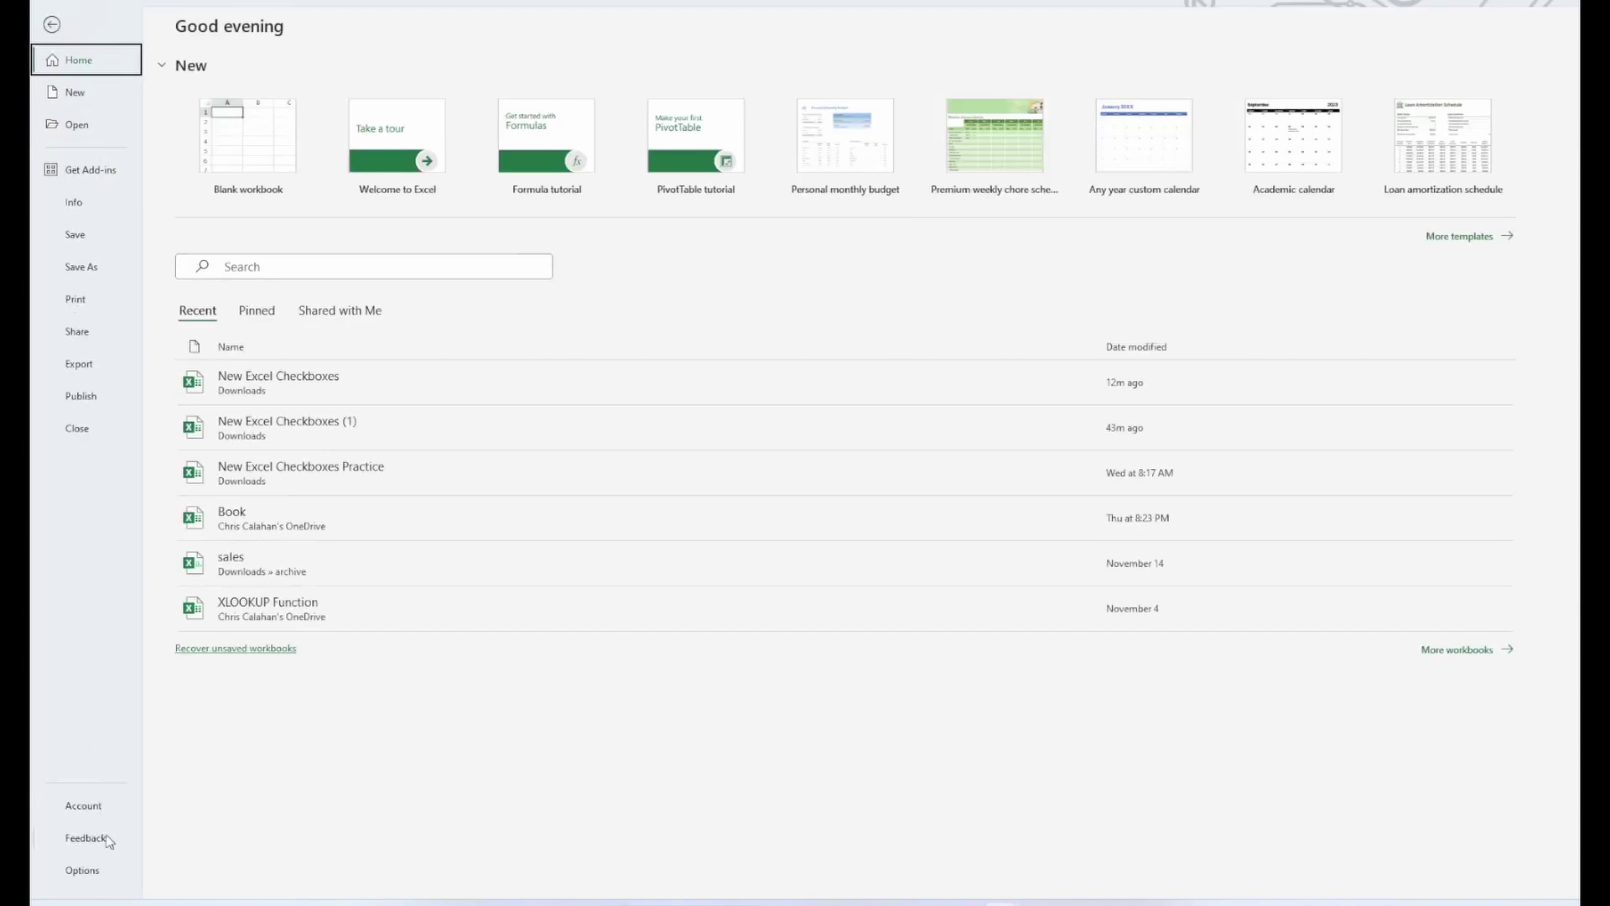
{"action": "left_click", "coordinate": [117, 805]}
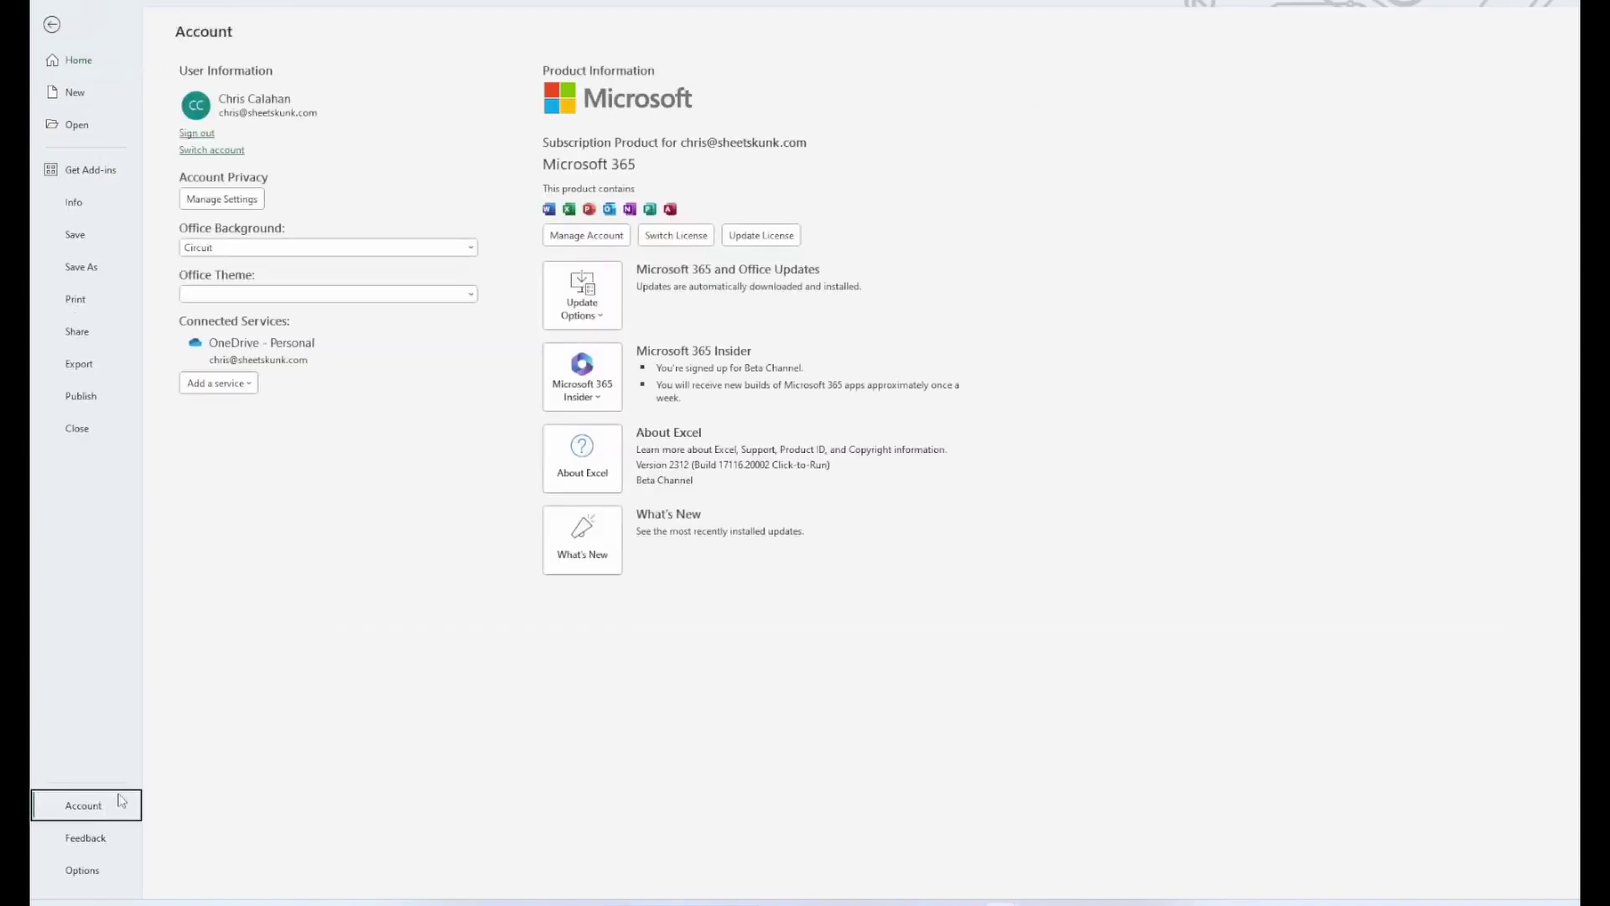
{"action": "left_click", "coordinate": [609, 402]}
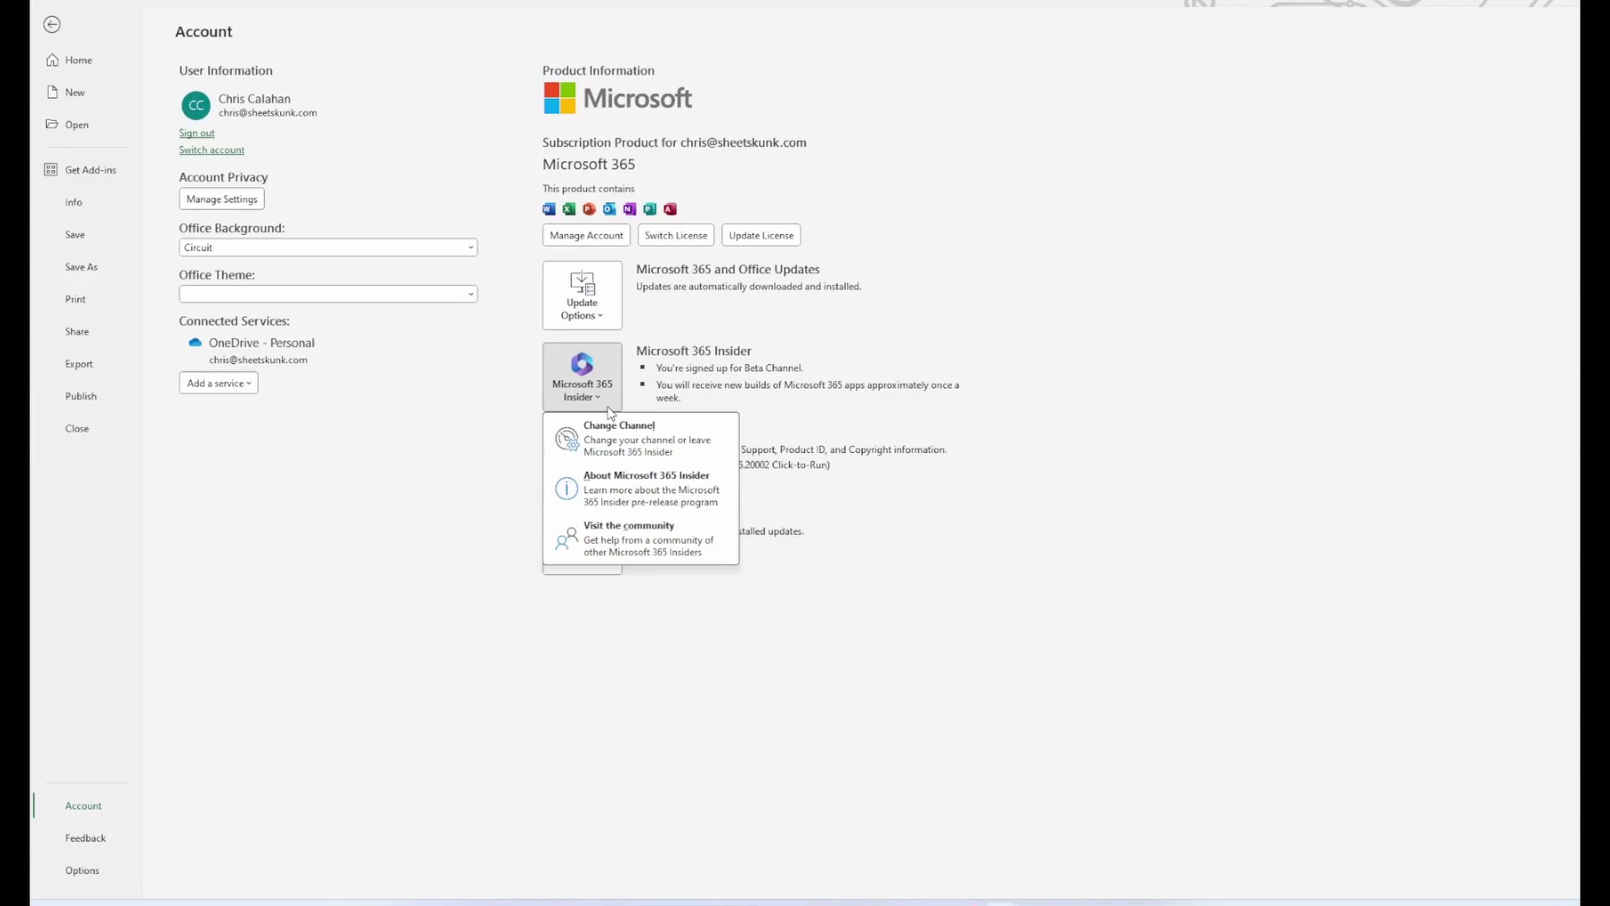
{"action": "left_click", "coordinate": [52, 24]}
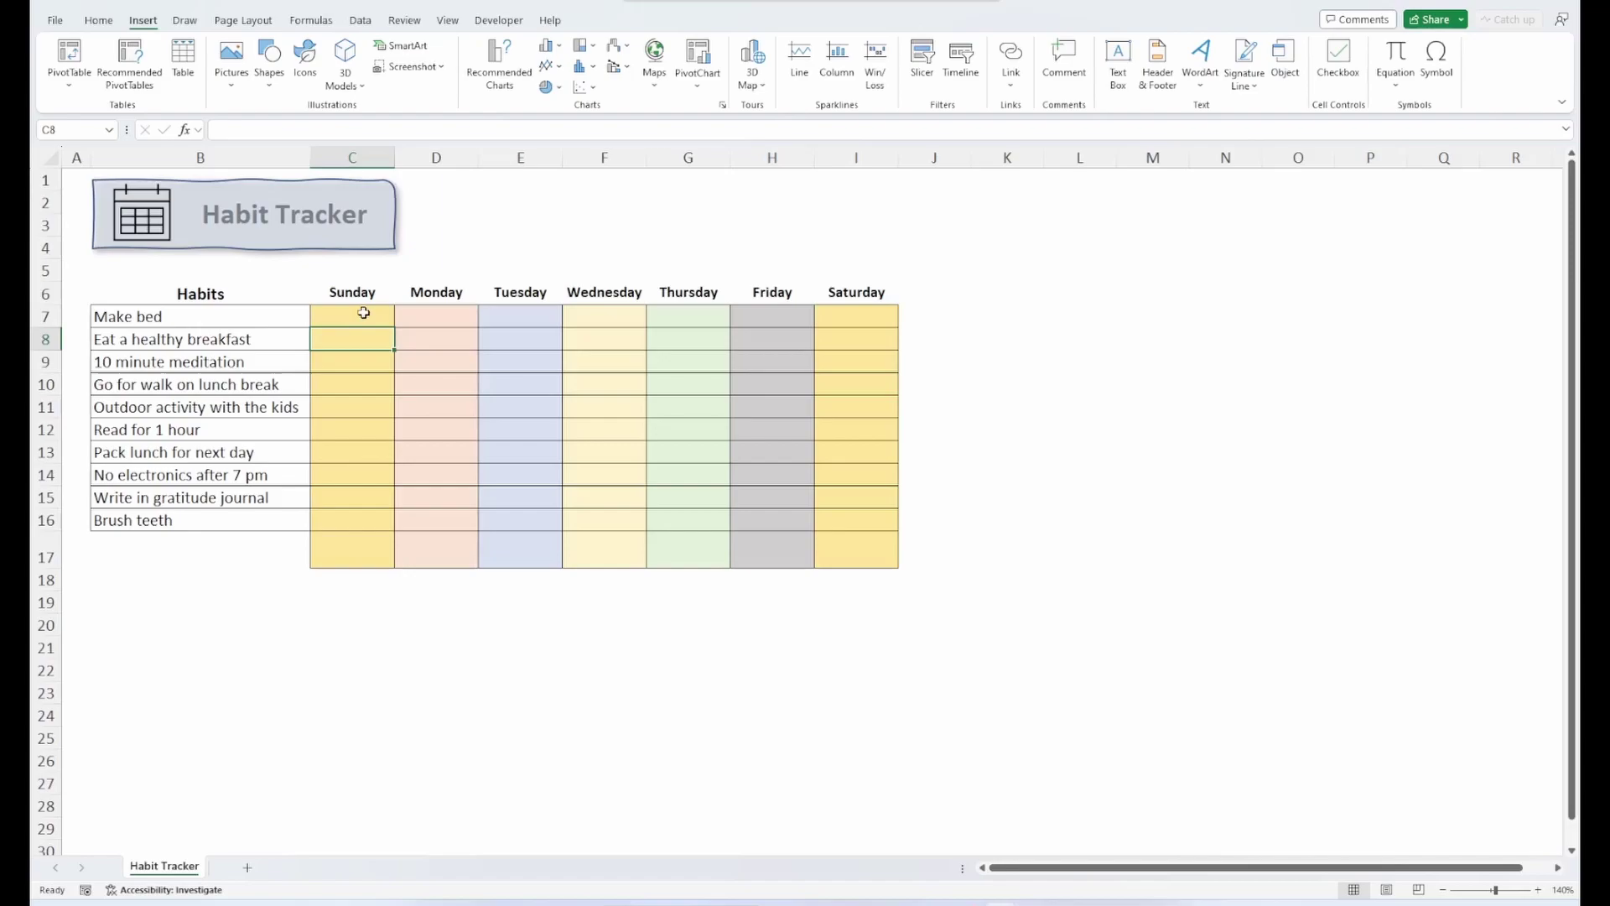
Fill the whole day grid C7:I16 with checkboxes
{"action": "mouse_move", "coordinate": [363, 313]}
{"action": "left_mouse_down"}
{"action": "mouse_move", "coordinate": [841, 460]}
{"action": "mouse_move", "coordinate": [871, 508]}
{"action": "left_mouse_up"}
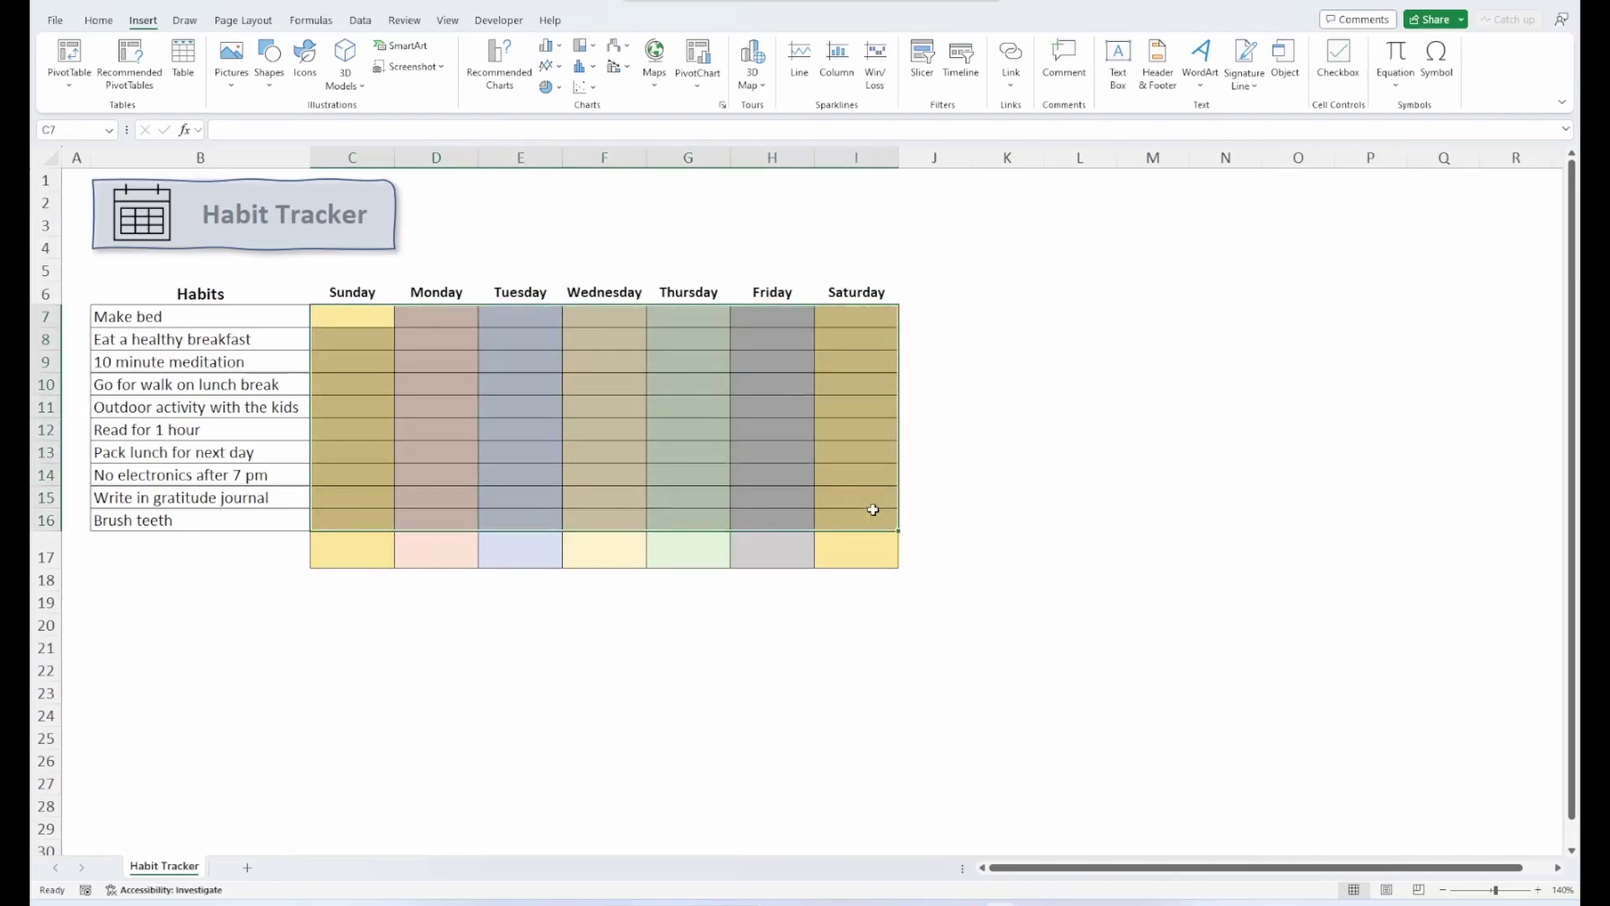
{"action": "left_click", "coordinate": [1344, 56]}
{"action": "left_click", "coordinate": [1163, 450]}
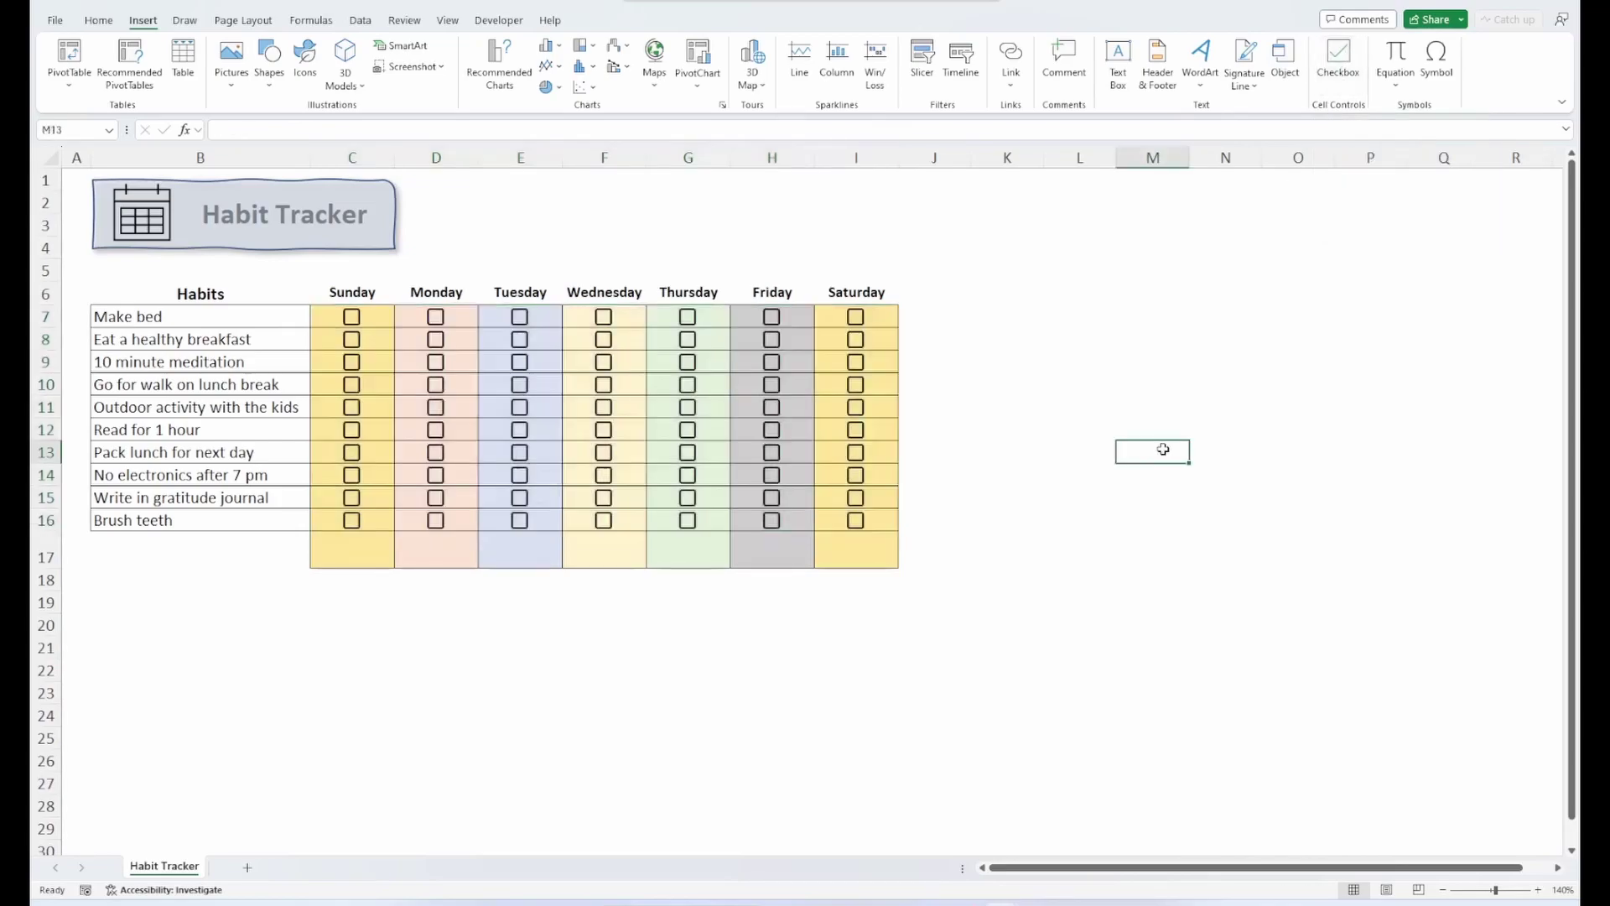
Tick Sunday's Make bed, 10 minute meditation and Outdoor activity with the kids boxes
{"action": "left_click", "coordinate": [351, 319]}
{"action": "left_click", "coordinate": [351, 362]}
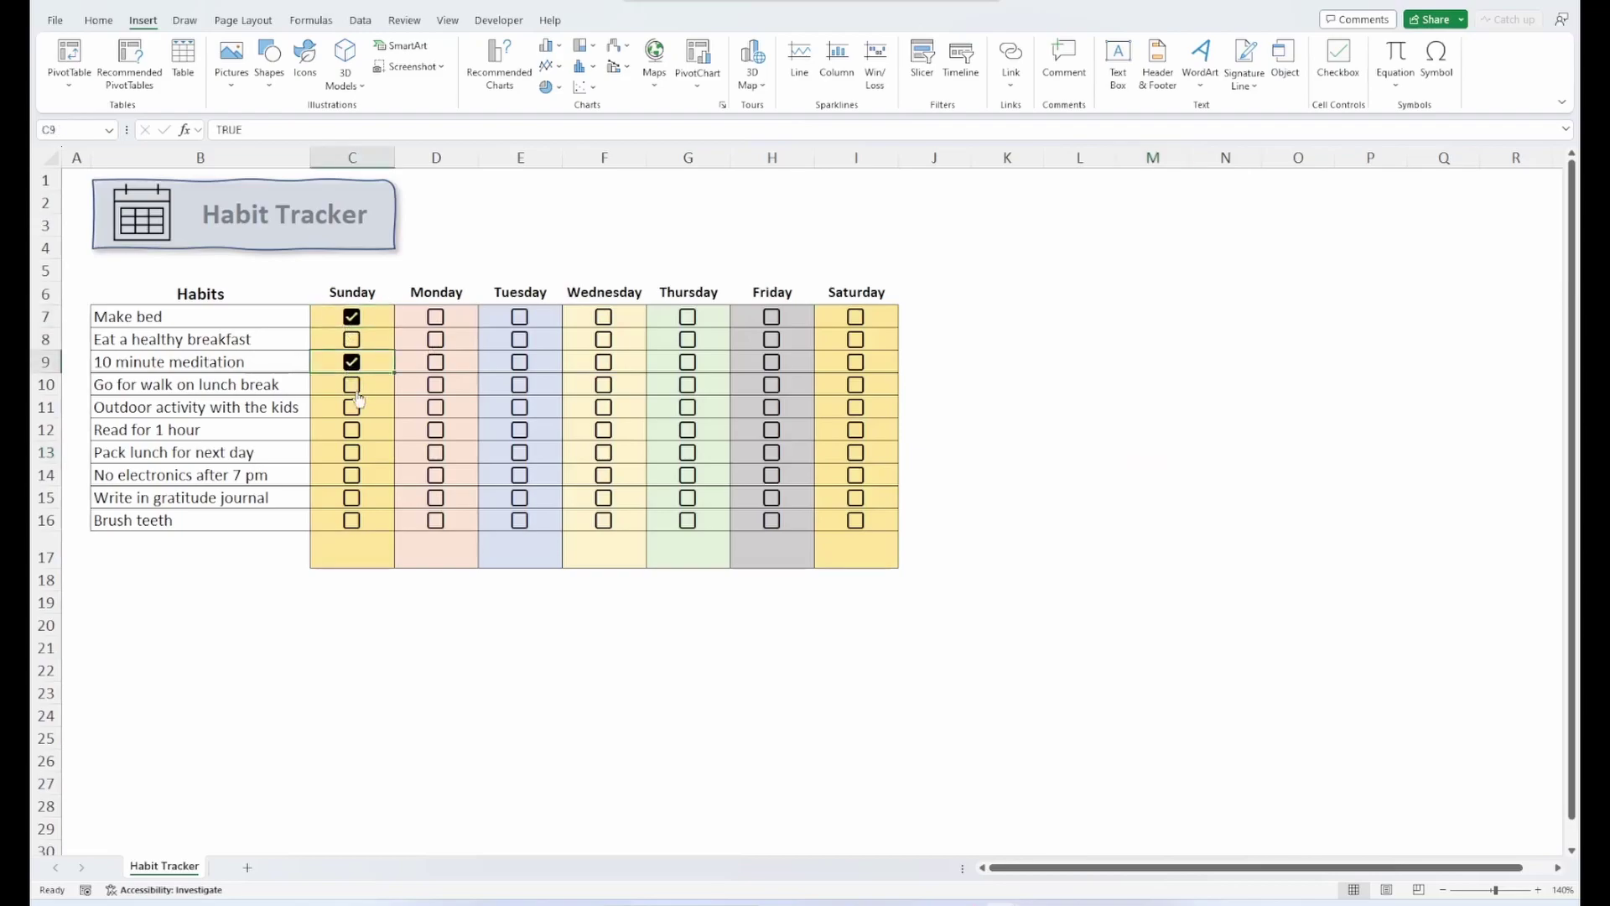
{"action": "left_click", "coordinate": [352, 407]}
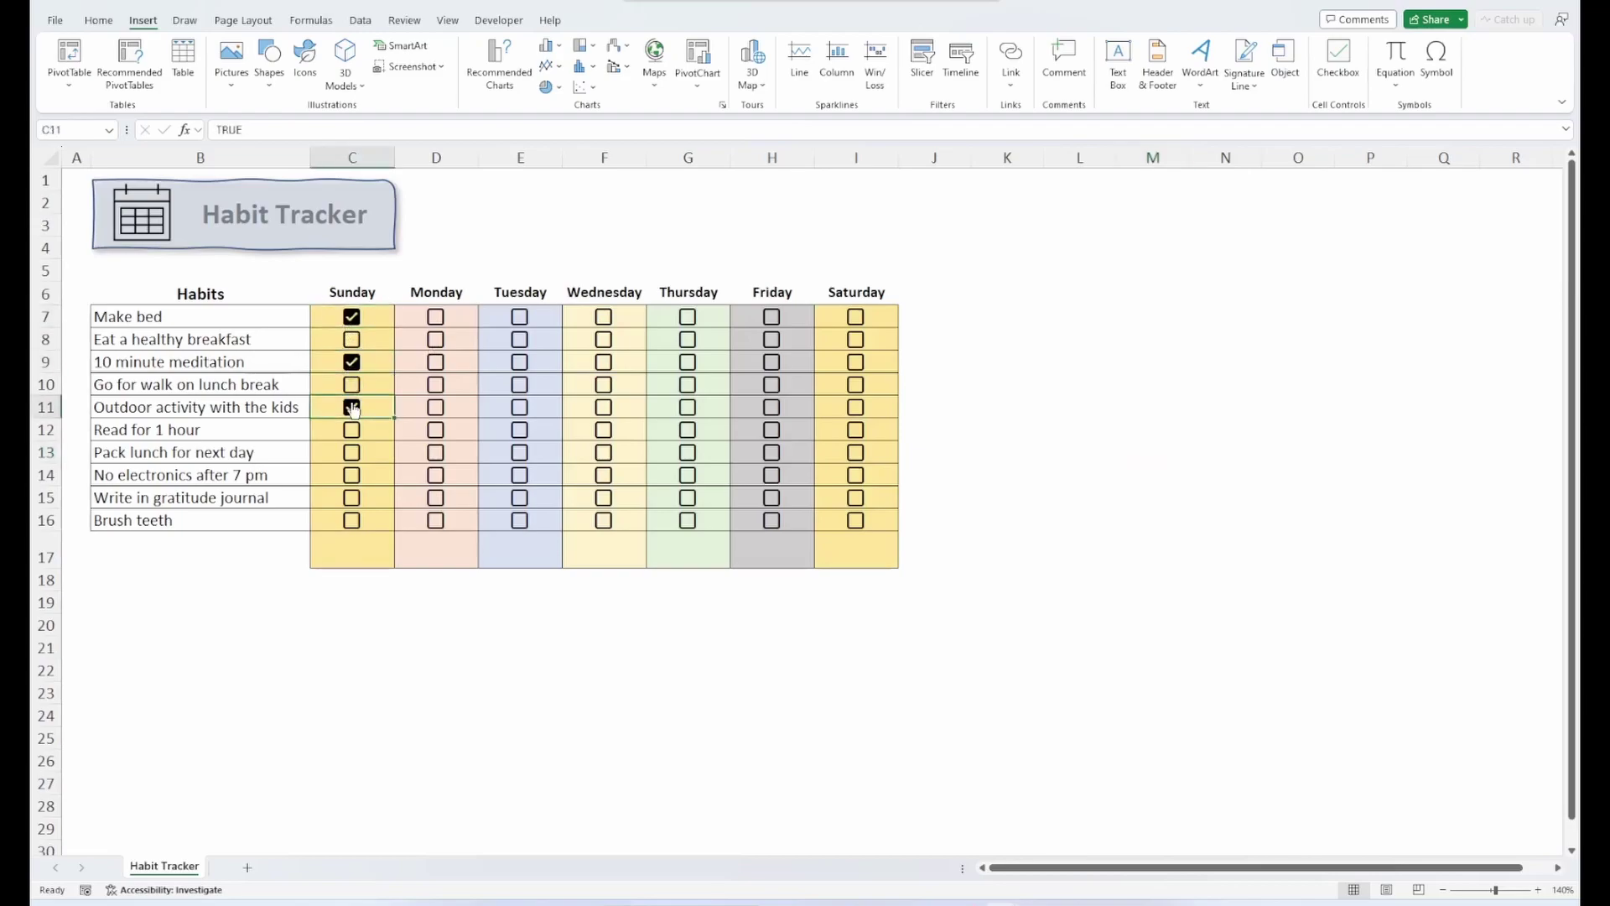
{"action": "double_click", "coordinate": [252, 131]}
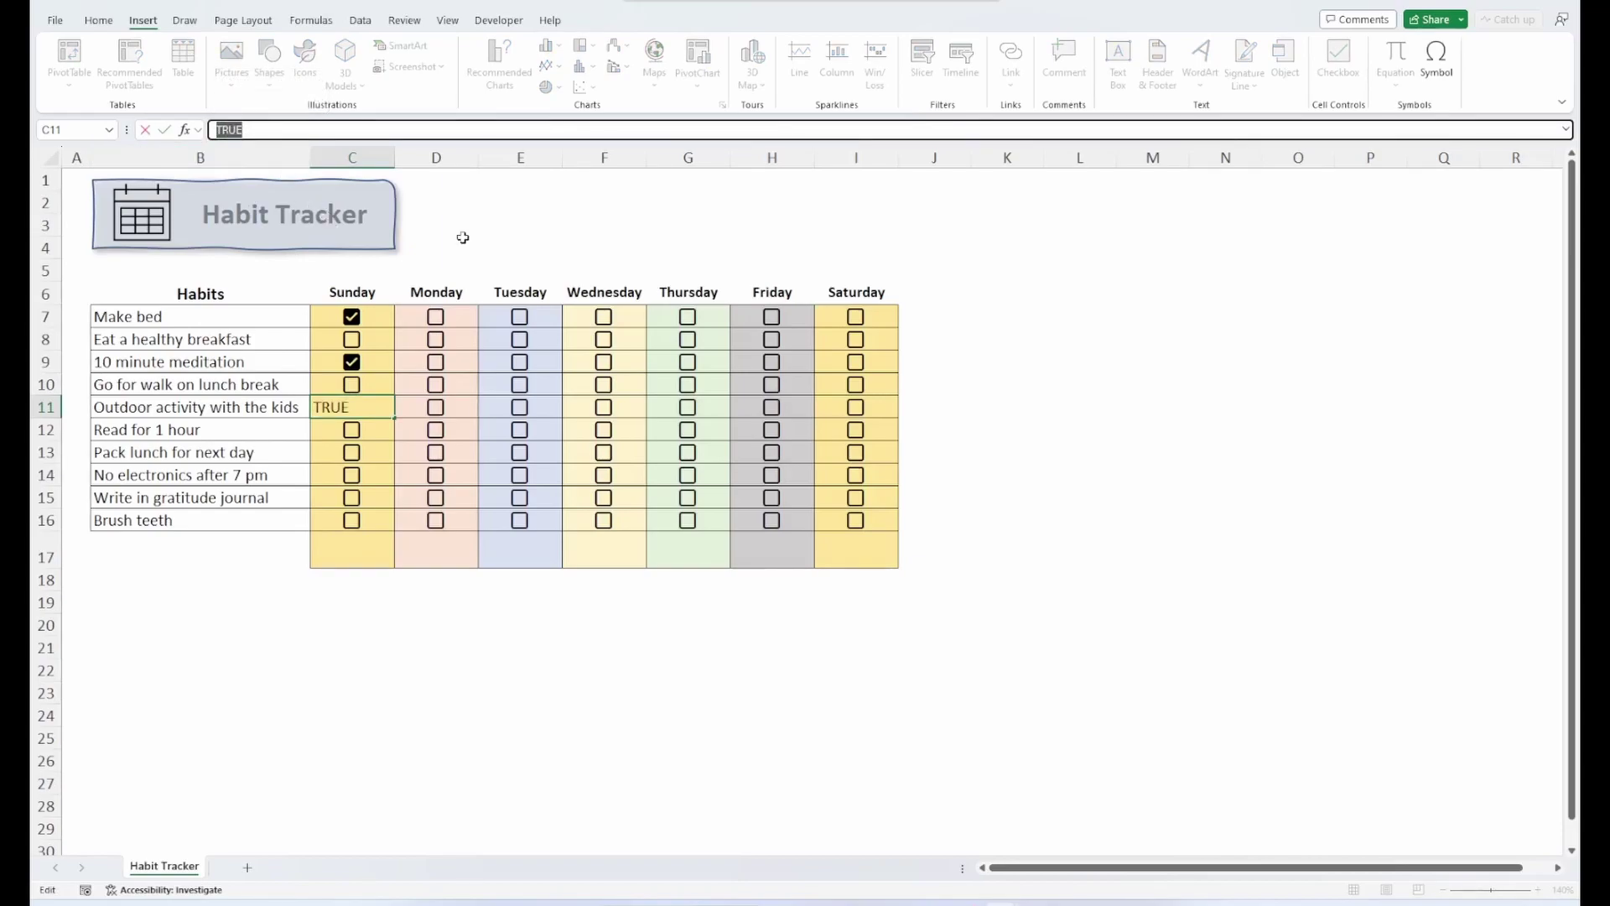
{"action": "key", "text": "Return"}
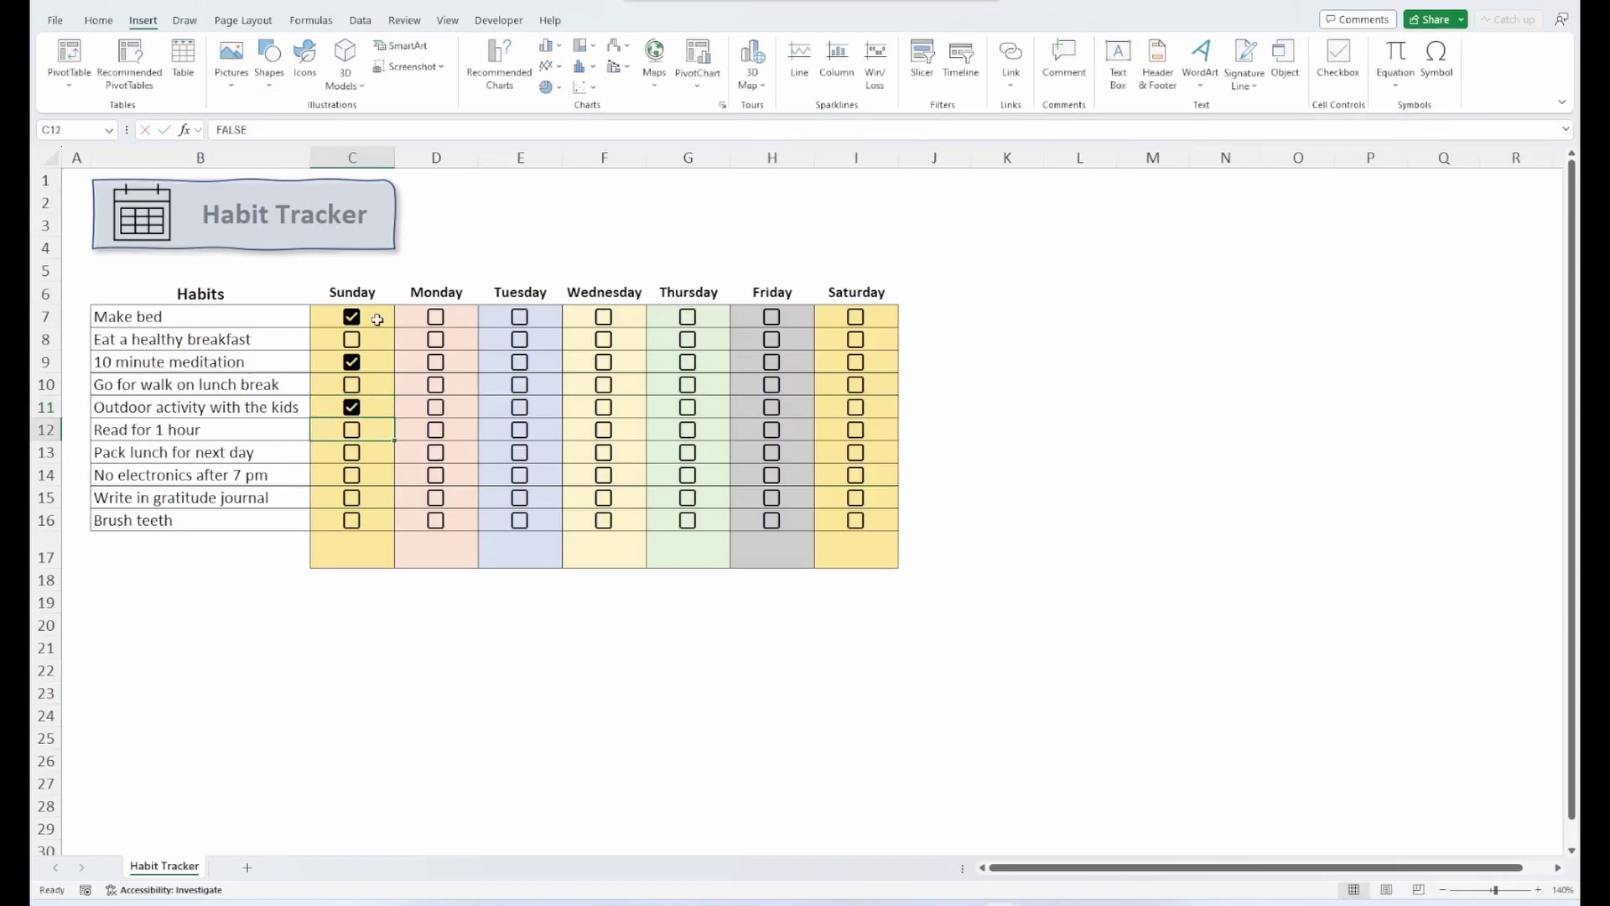
{"action": "left_click_drag", "start_coordinate": [377, 320], "coordinate": [378, 519]}
Colour the Sunday checkboxes in C7:C16 dark blue with Font Color
{"action": "key", "text": "alt+h"}
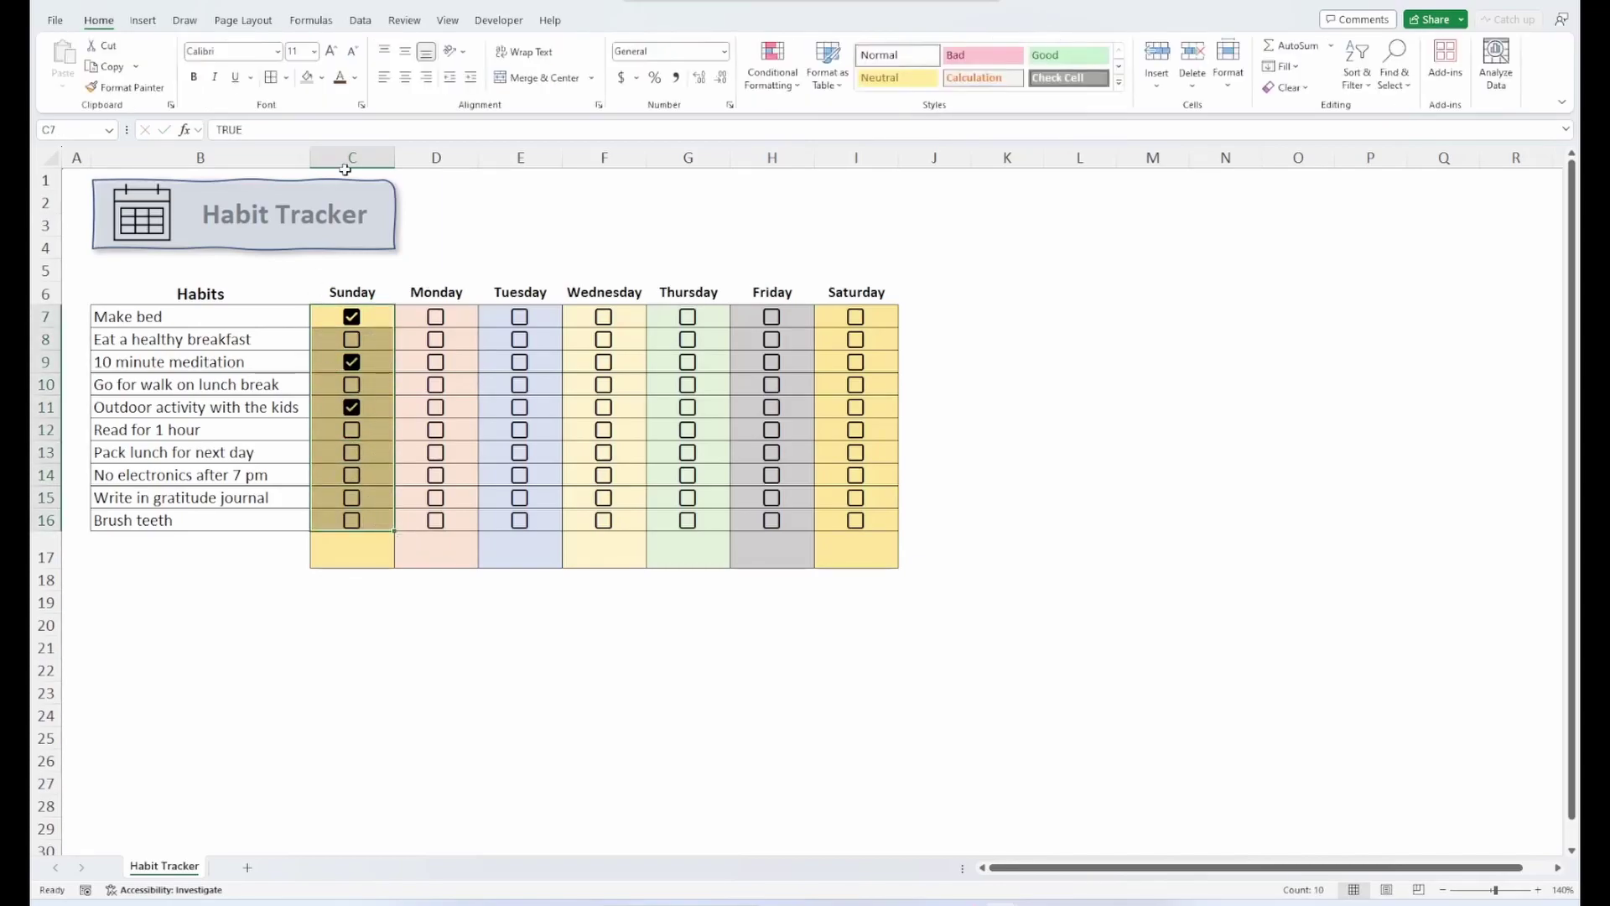
{"action": "left_click", "coordinate": [354, 82]}
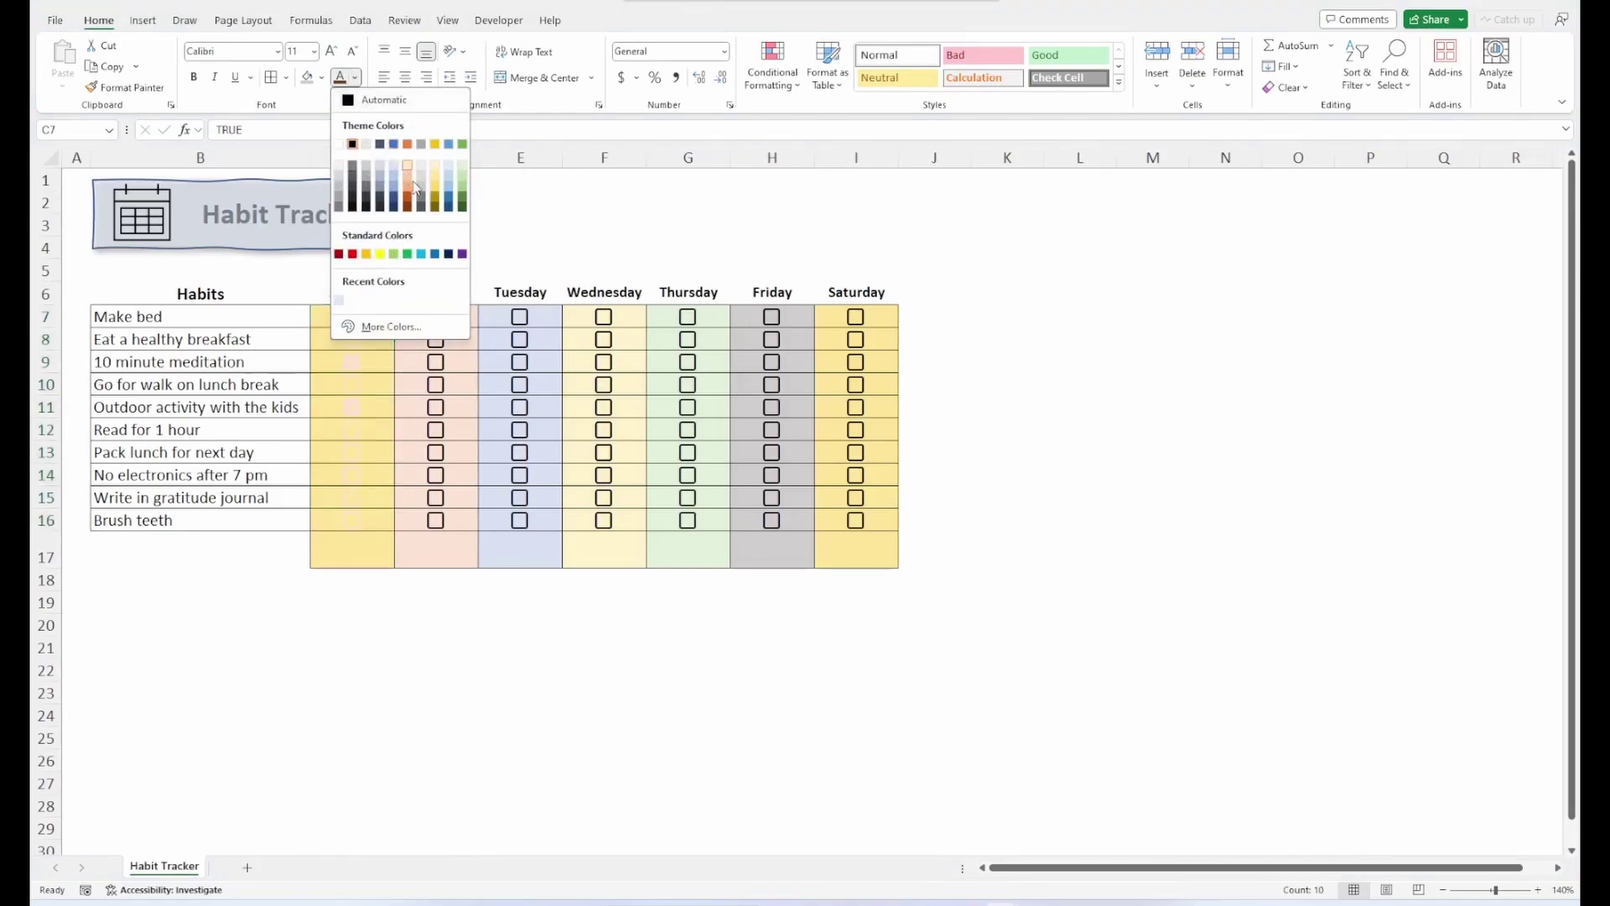
{"action": "left_click", "coordinate": [451, 209]}
{"action": "left_click", "coordinate": [511, 204]}
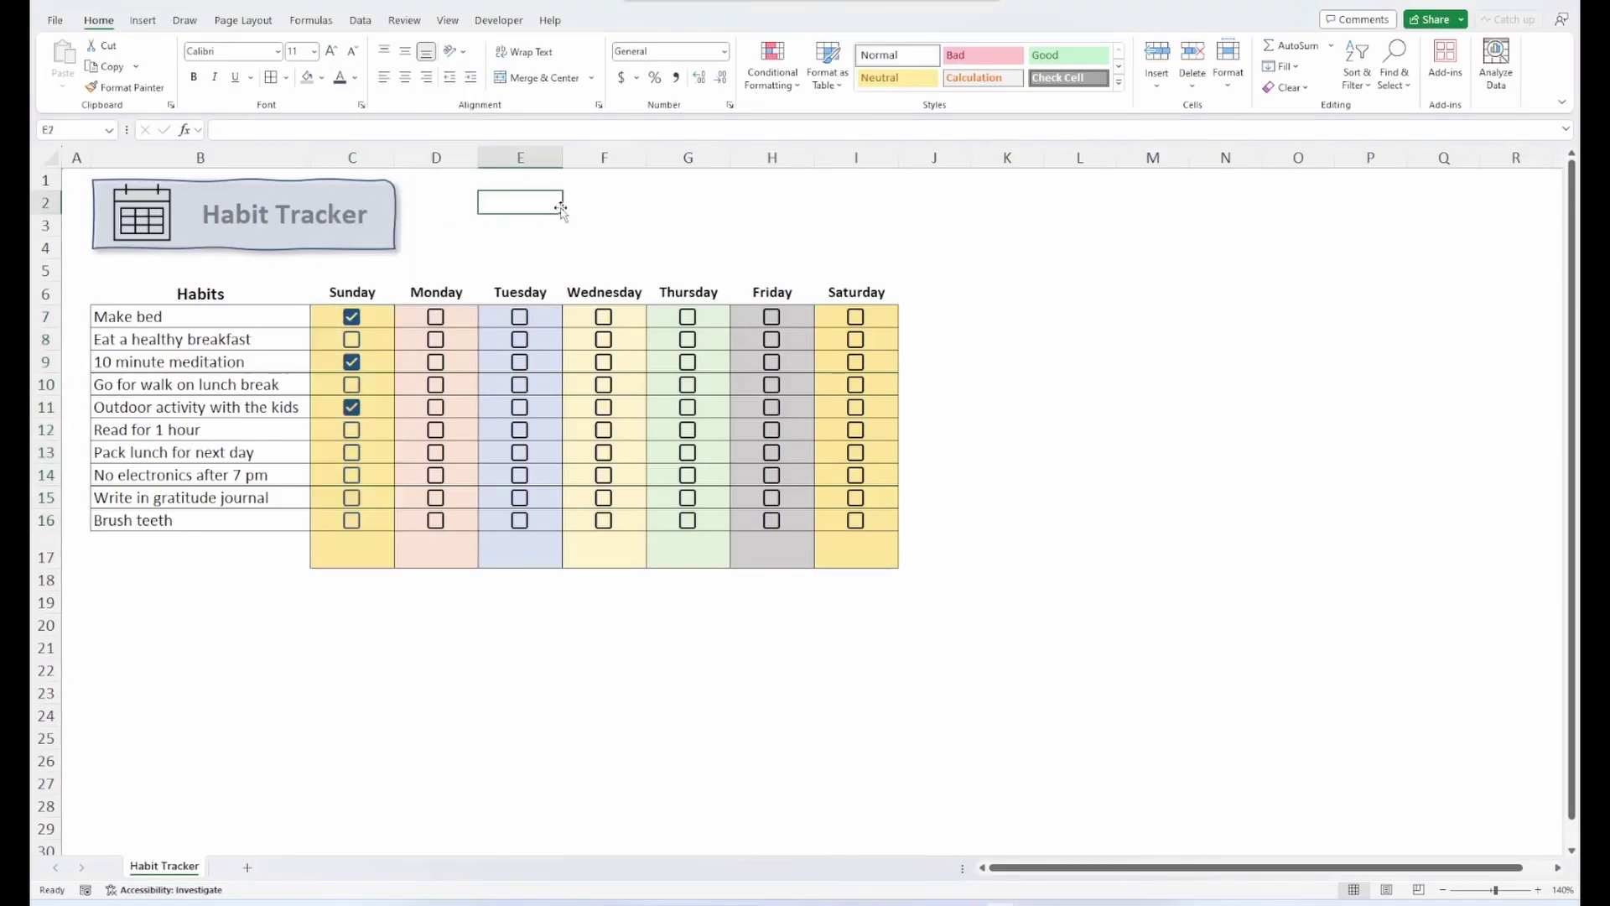
Test deleting C7's checkbox and clearing its formats, undoing each to restore it
{"action": "left_click", "coordinate": [383, 320]}
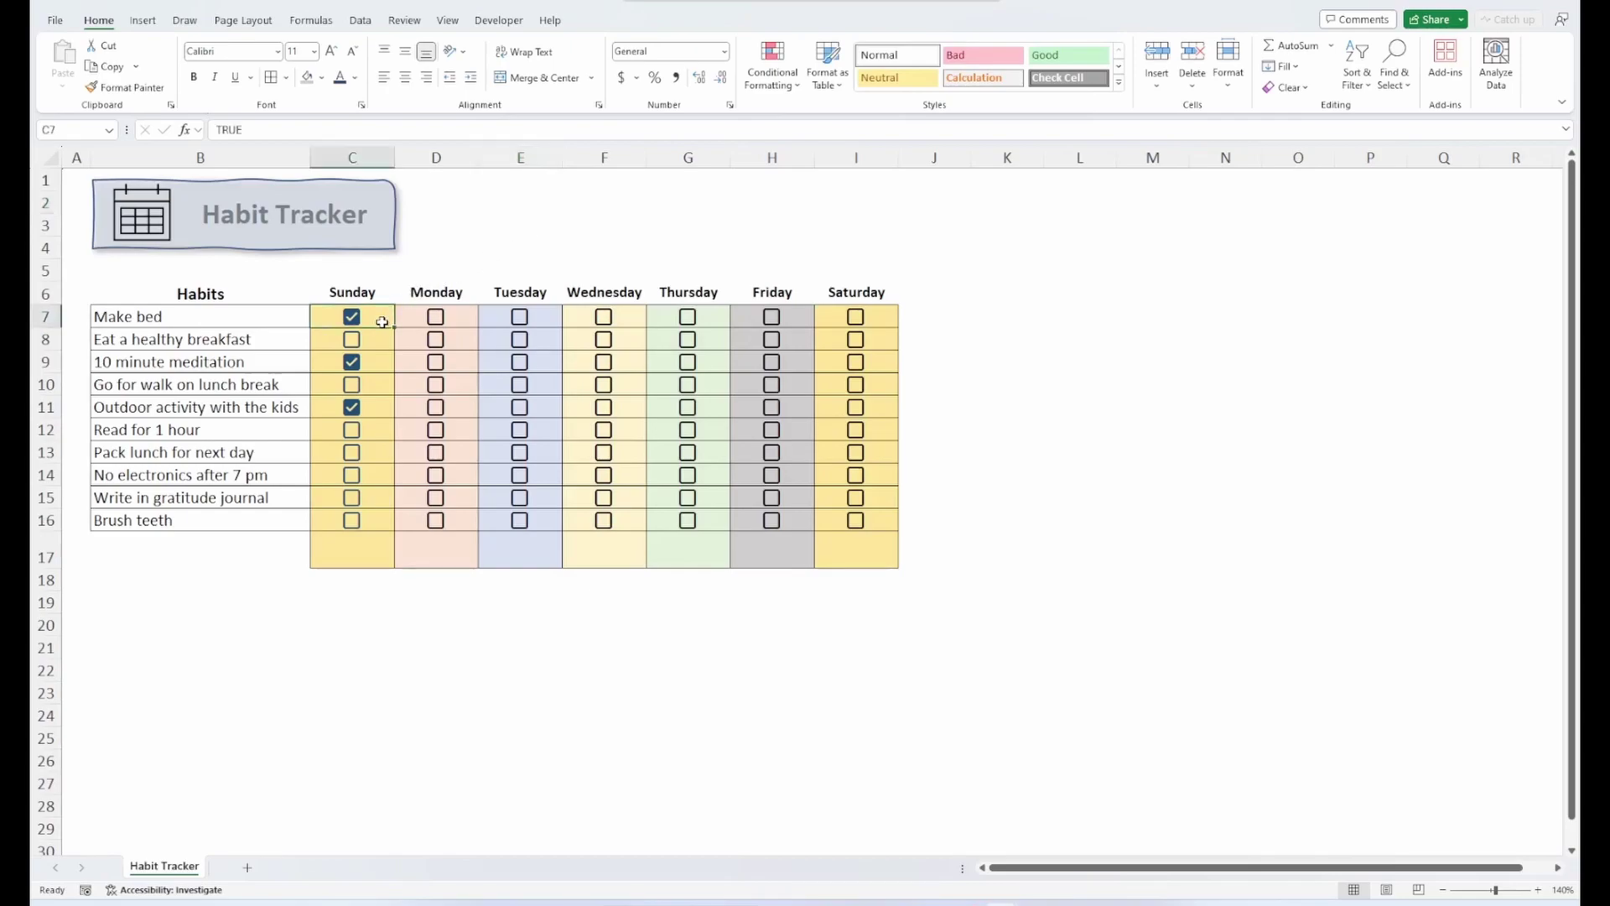
{"action": "key", "text": "BackSpace"}
{"action": "key", "text": "Return"}
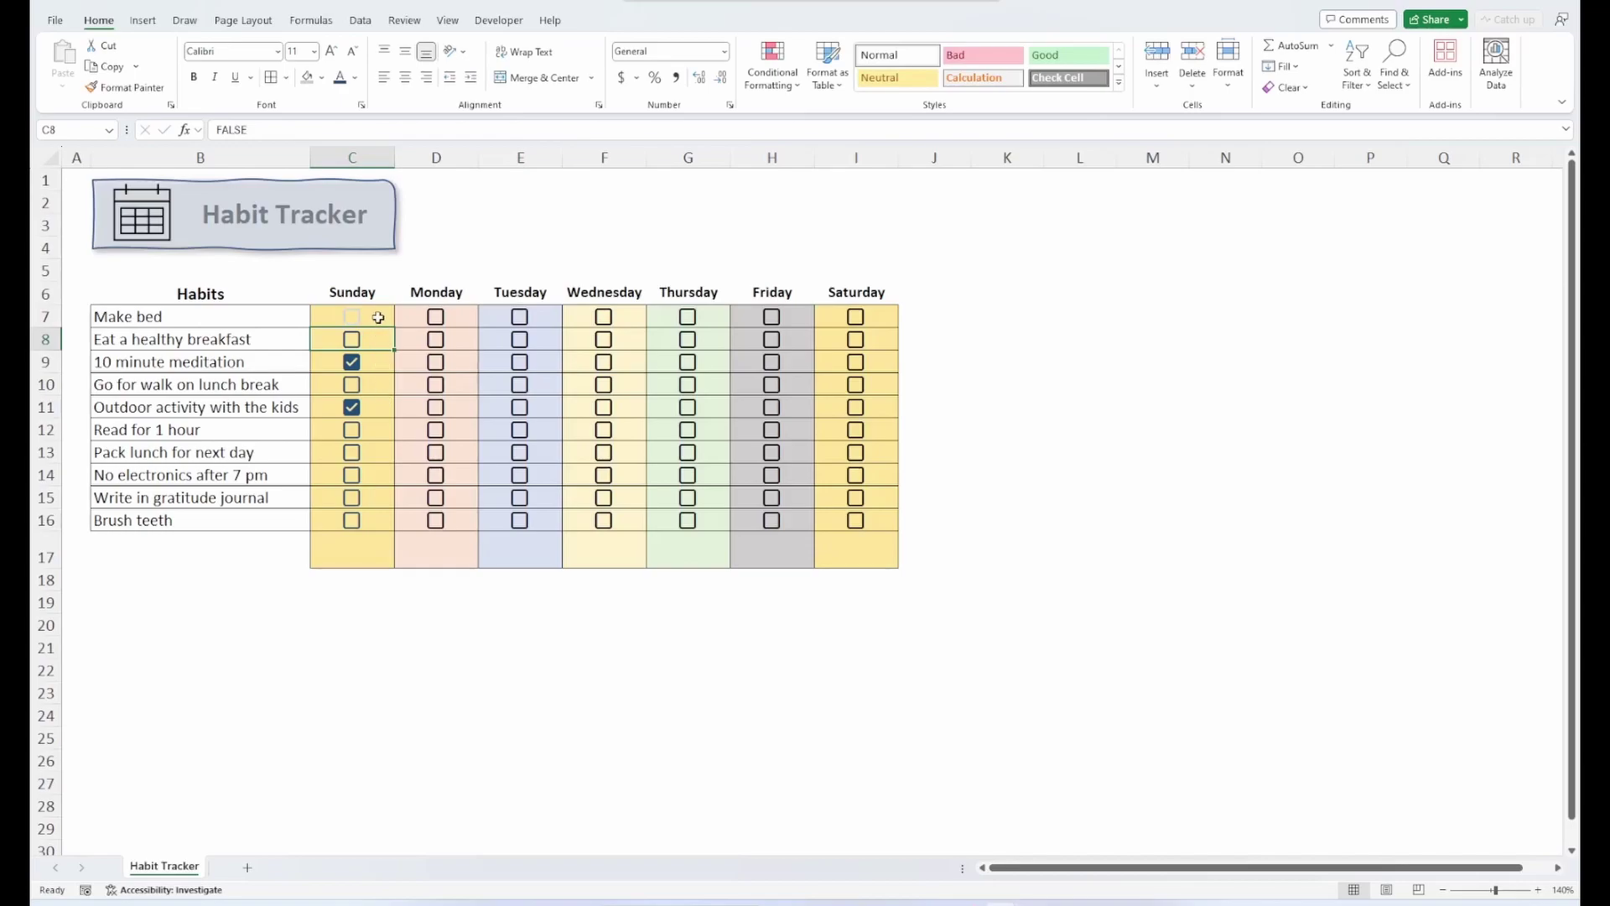
{"action": "key", "text": "ctrl+z"}
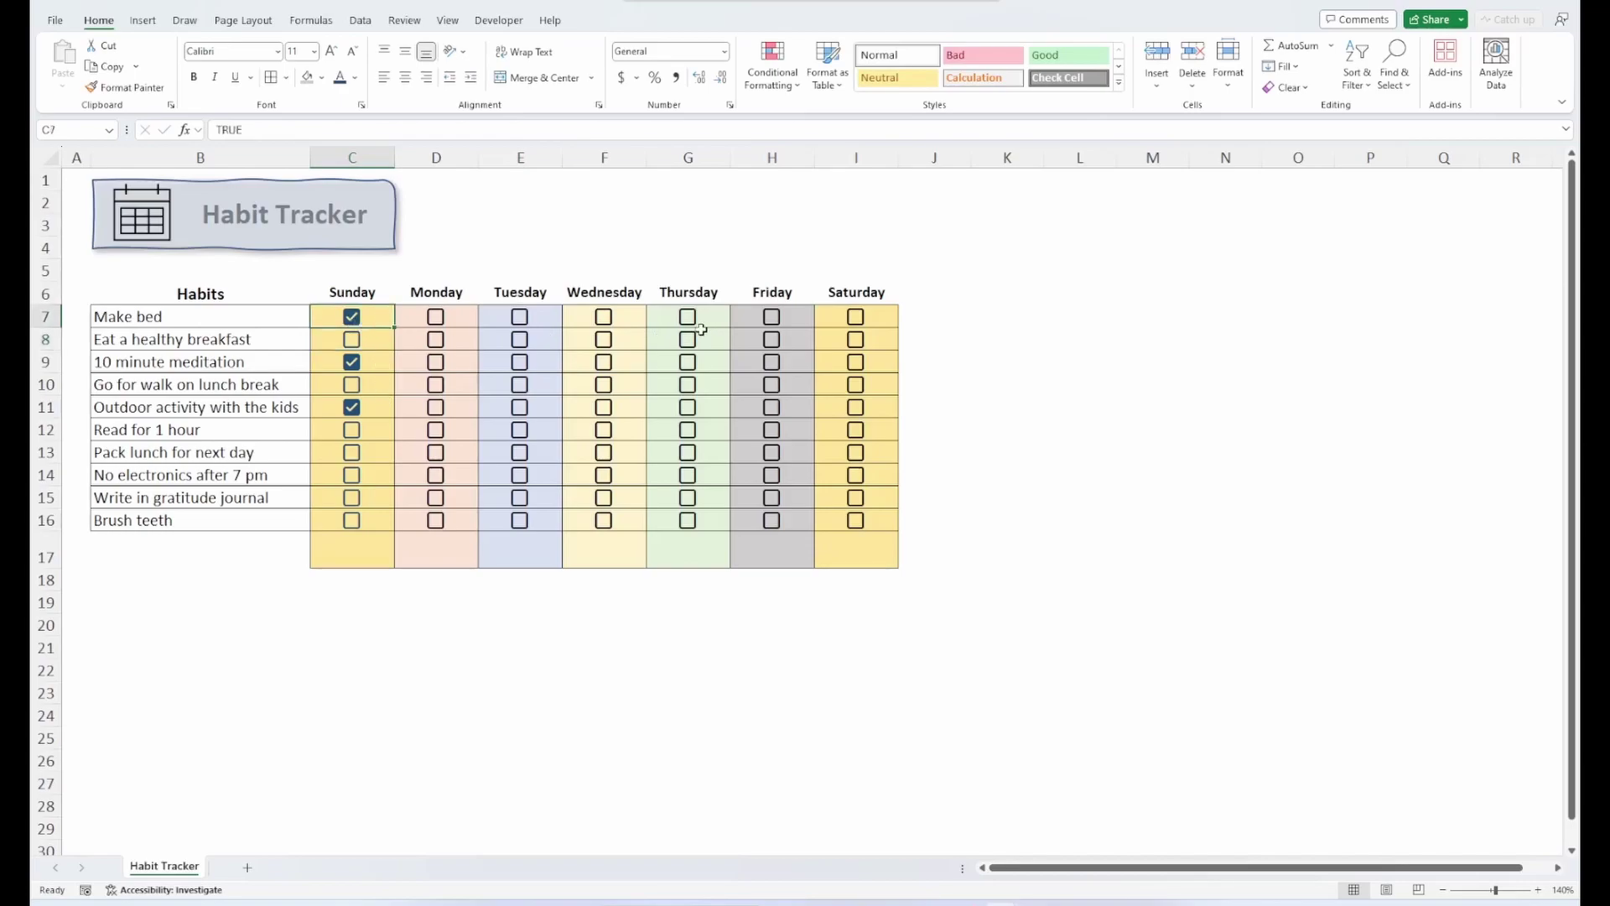
{"action": "key", "text": "BackSpace"}
{"action": "key", "text": "Return"}
{"action": "left_click", "coordinate": [385, 321]}
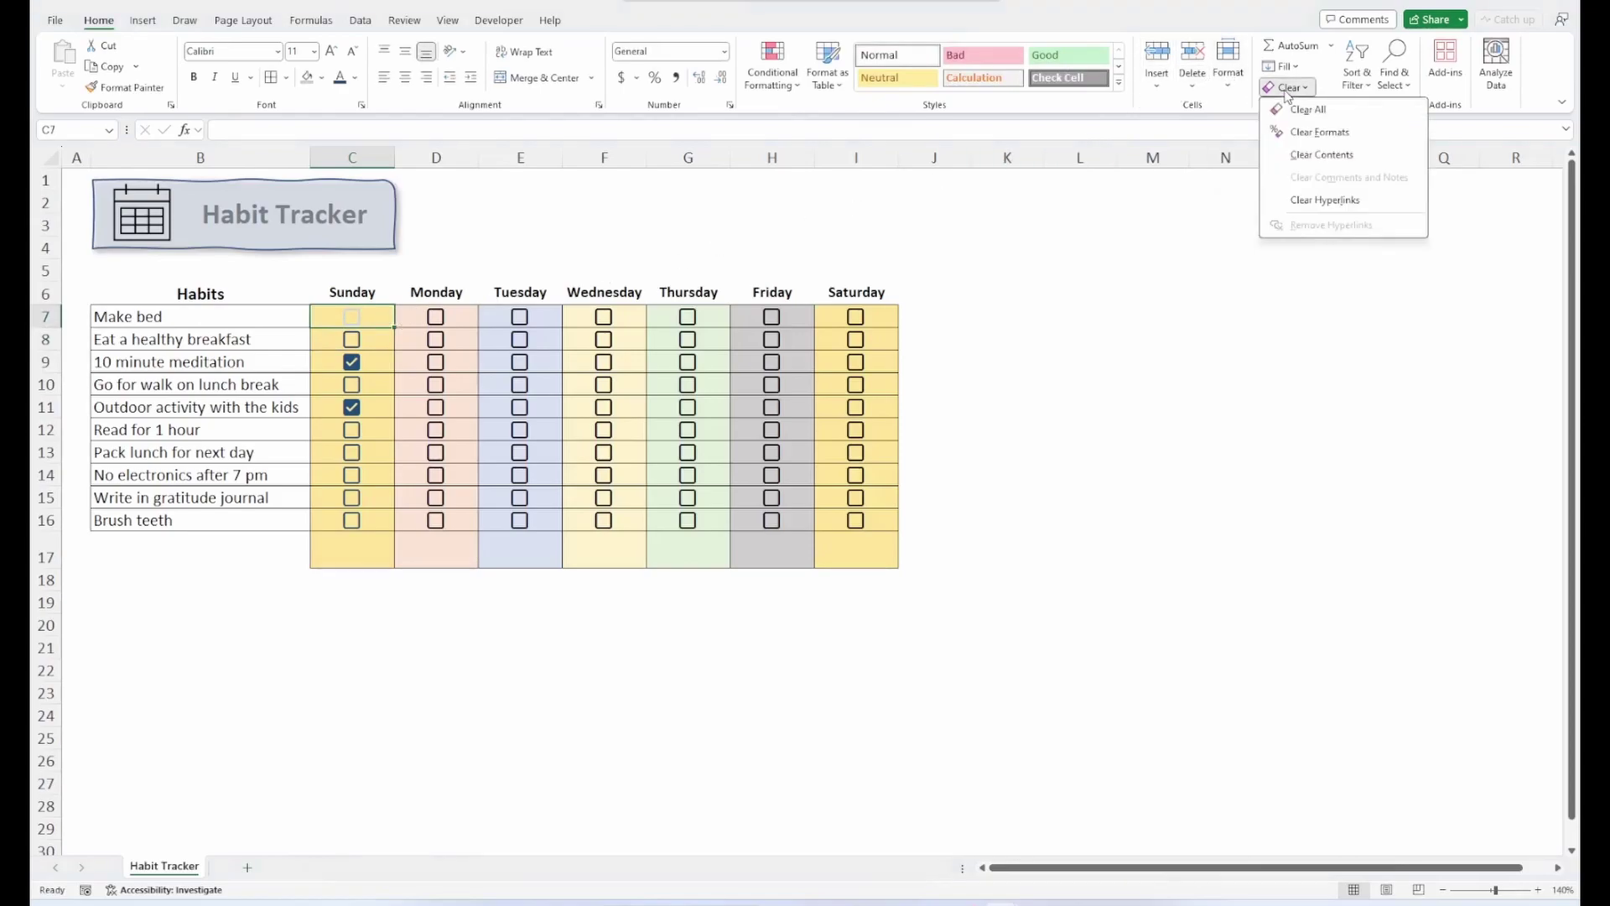
{"action": "left_click", "coordinate": [1308, 131]}
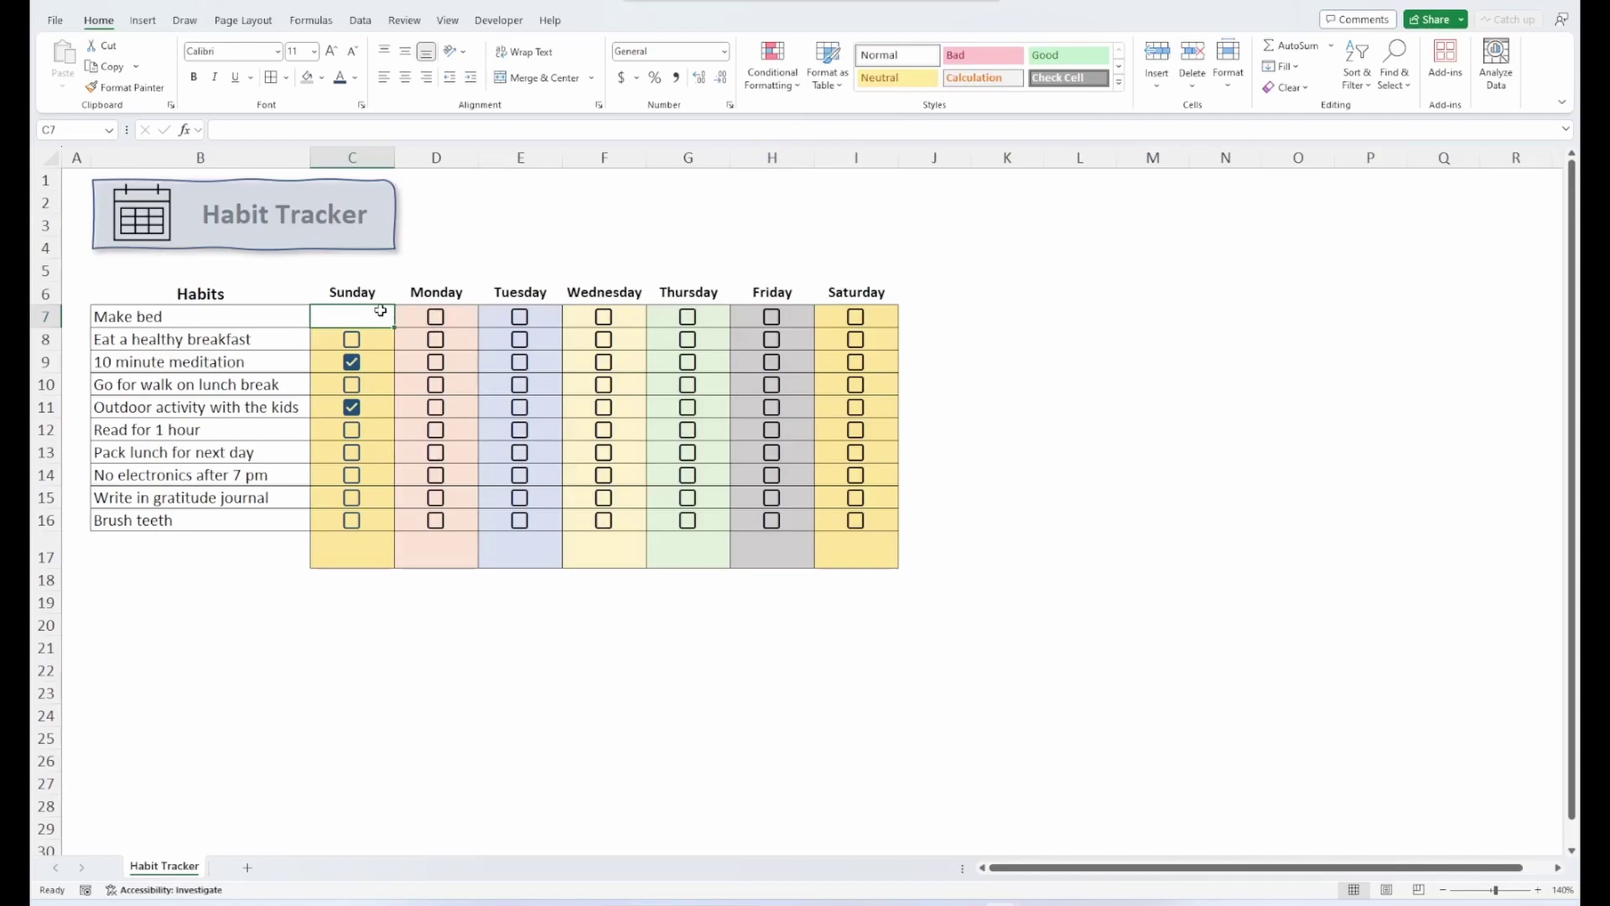
{"action": "key", "text": "ctrl+z"}
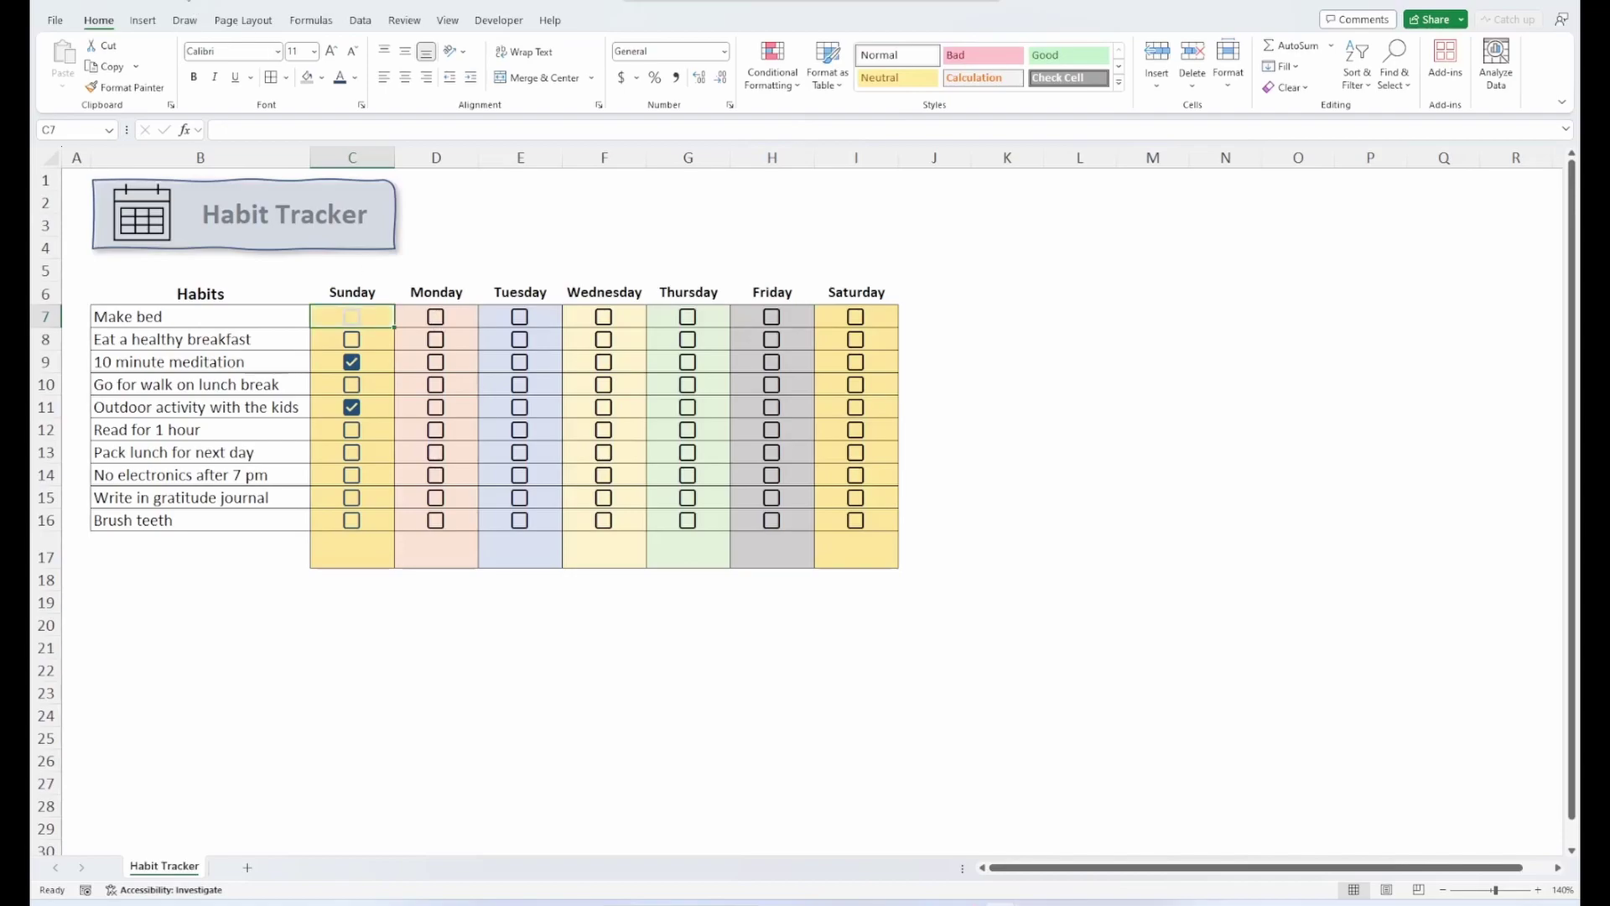
{"action": "left_click", "coordinate": [568, 243]}
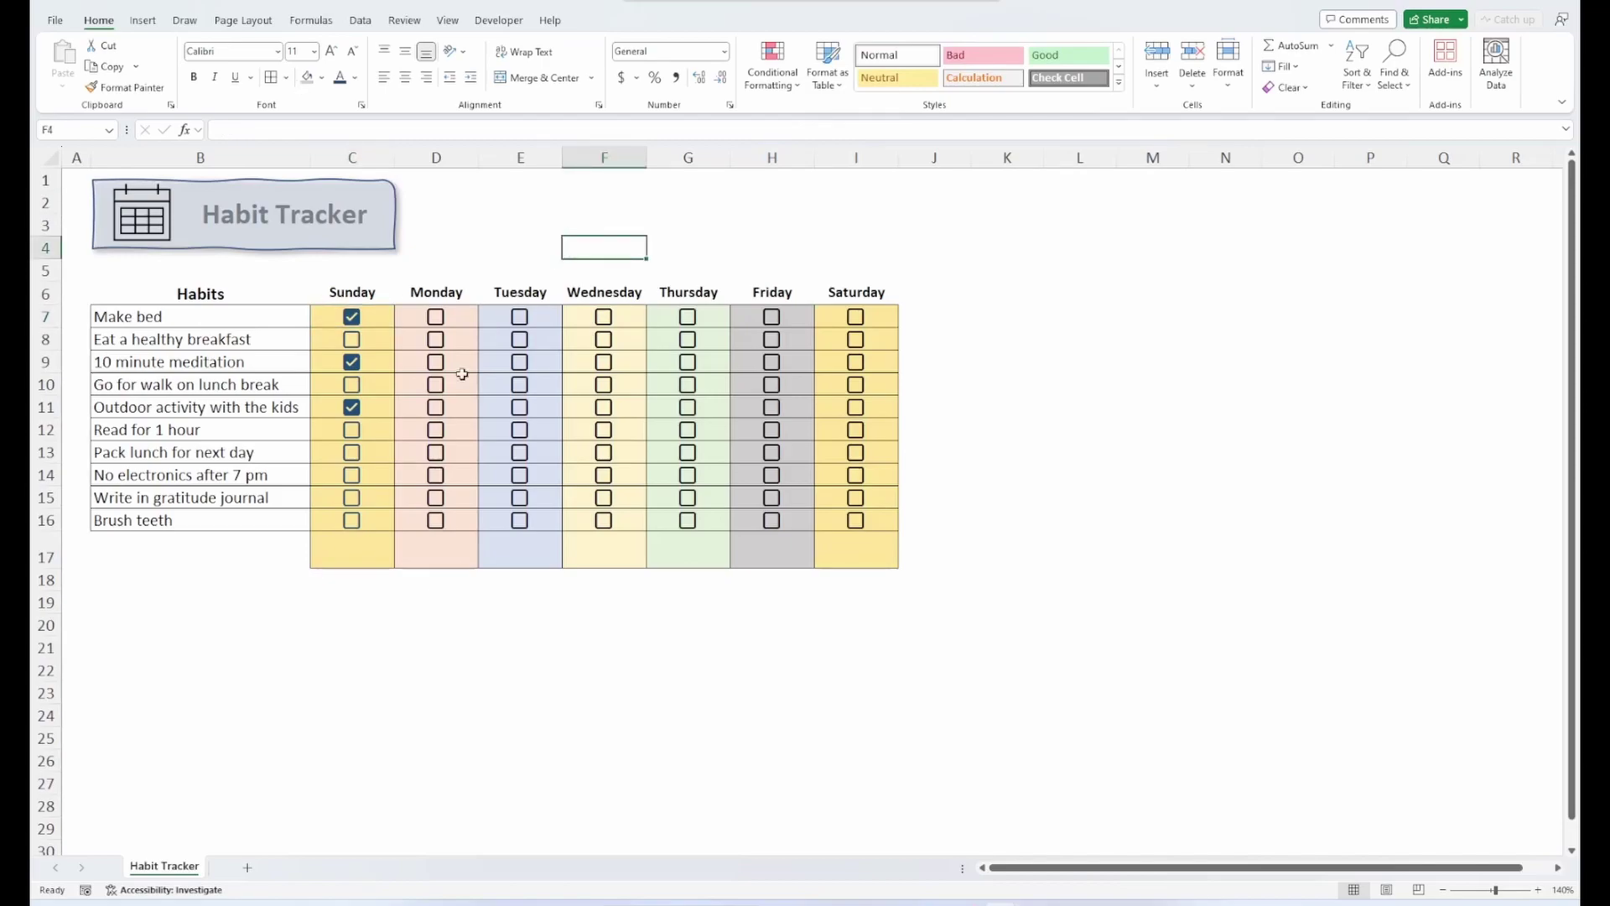
Enter =COUNTIF(C7:C16,TRUE)/COUNTA(C7:C16) in C17 and copy it
{"action": "left_click", "coordinate": [373, 546]}
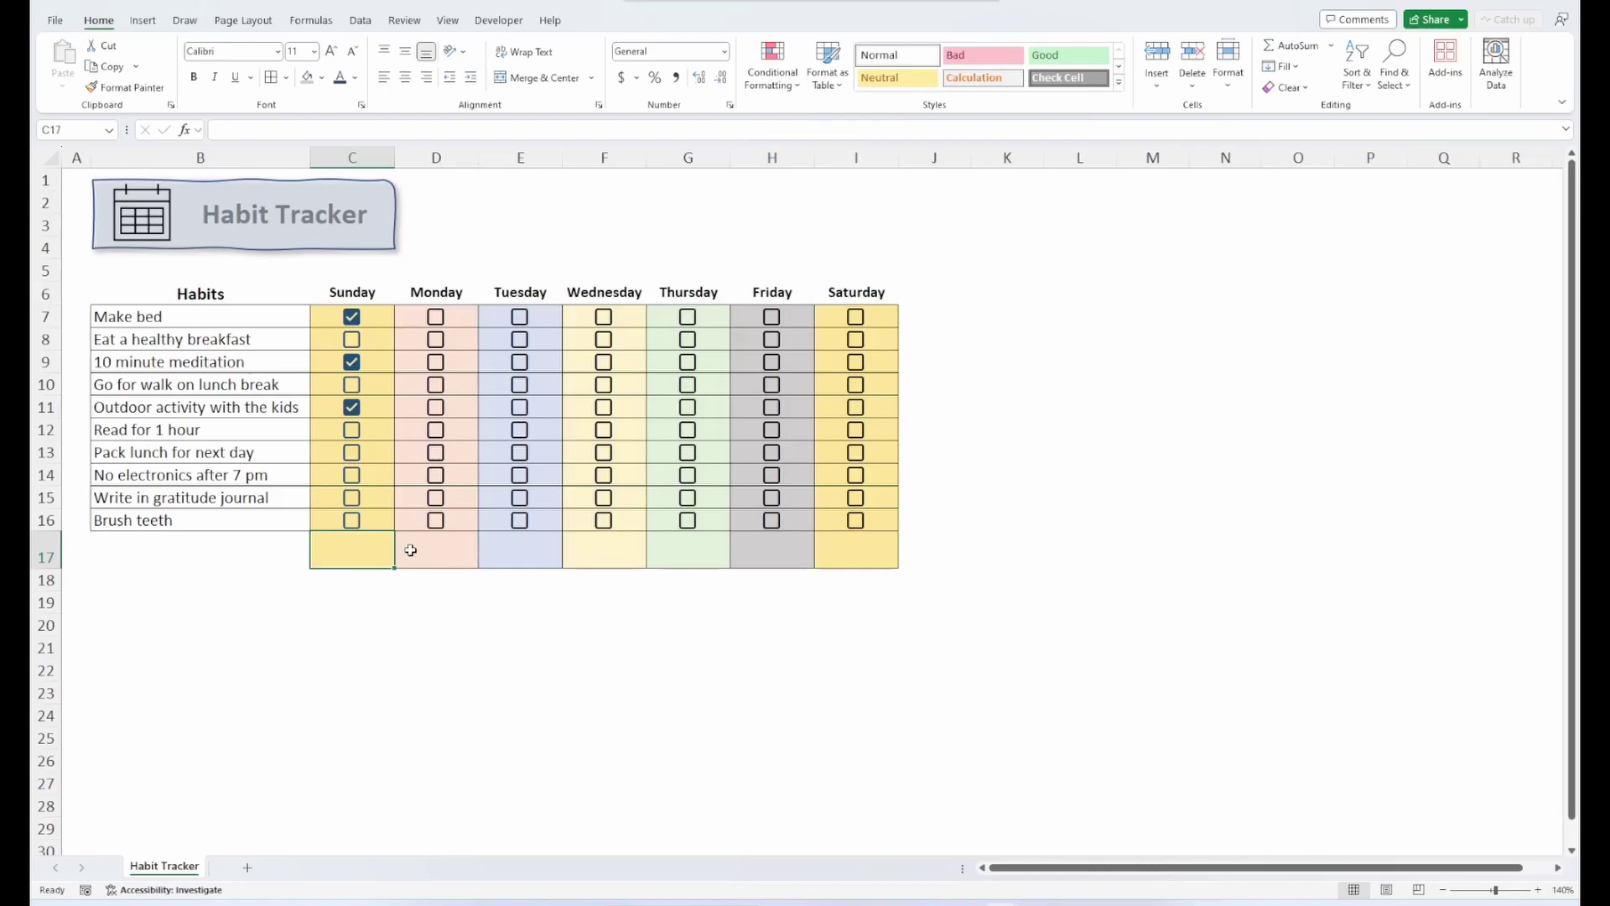
{"action": "type", "text": "=COUNTIF("}
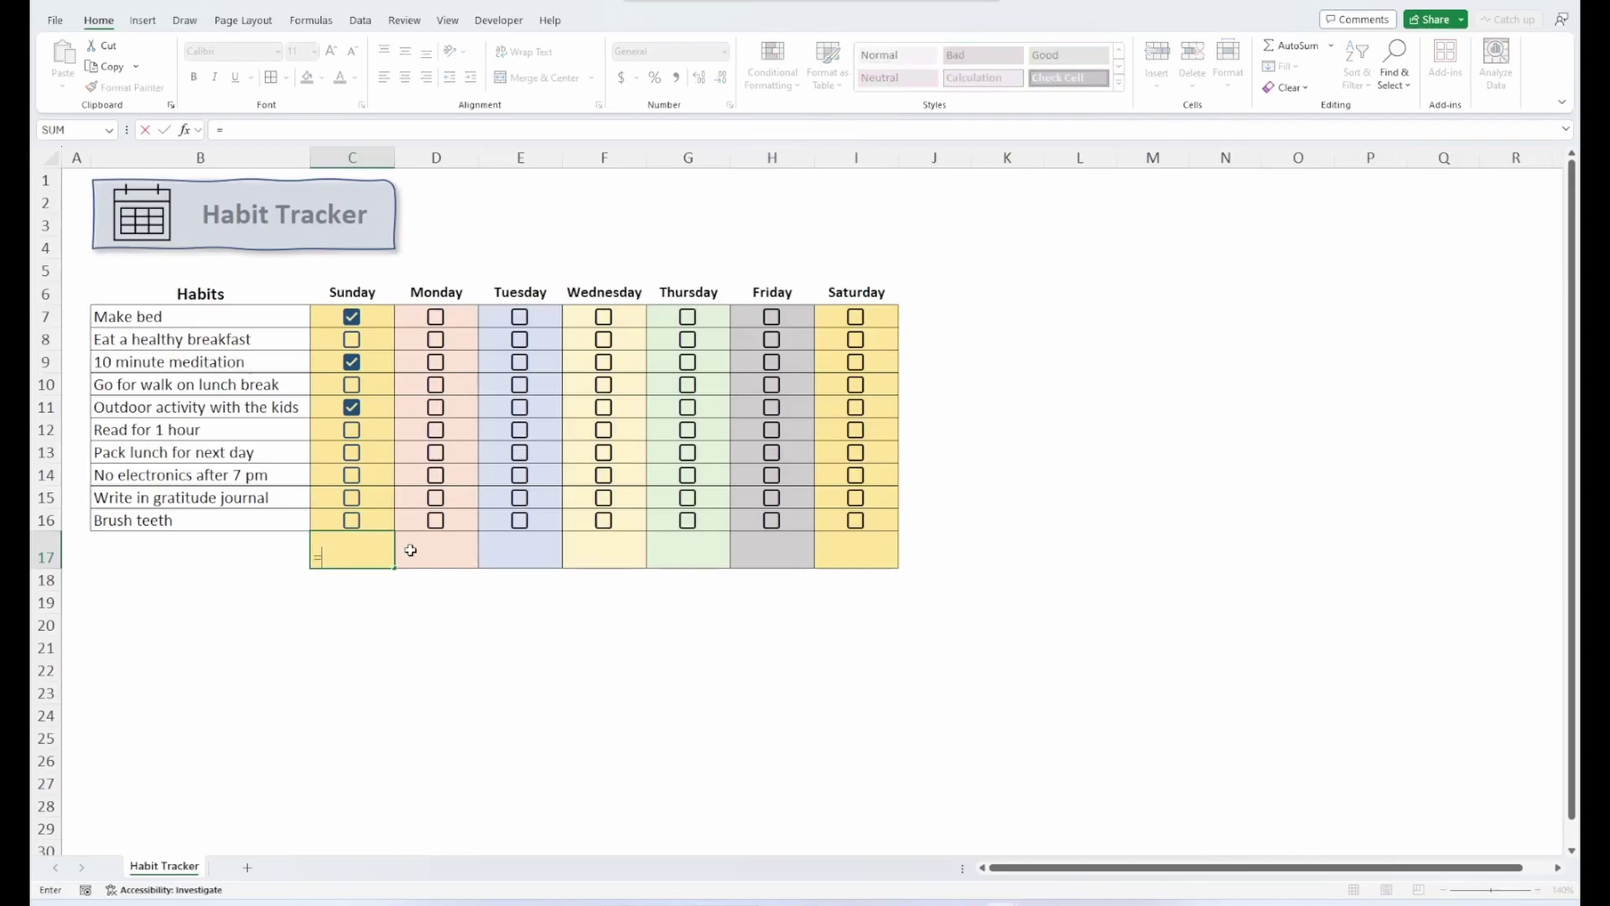
{"action": "left_click", "coordinate": [383, 321]}
{"action": "left_click_drag", "start_coordinate": [382, 321], "coordinate": [377, 521]}
{"action": "type", "text": ","}
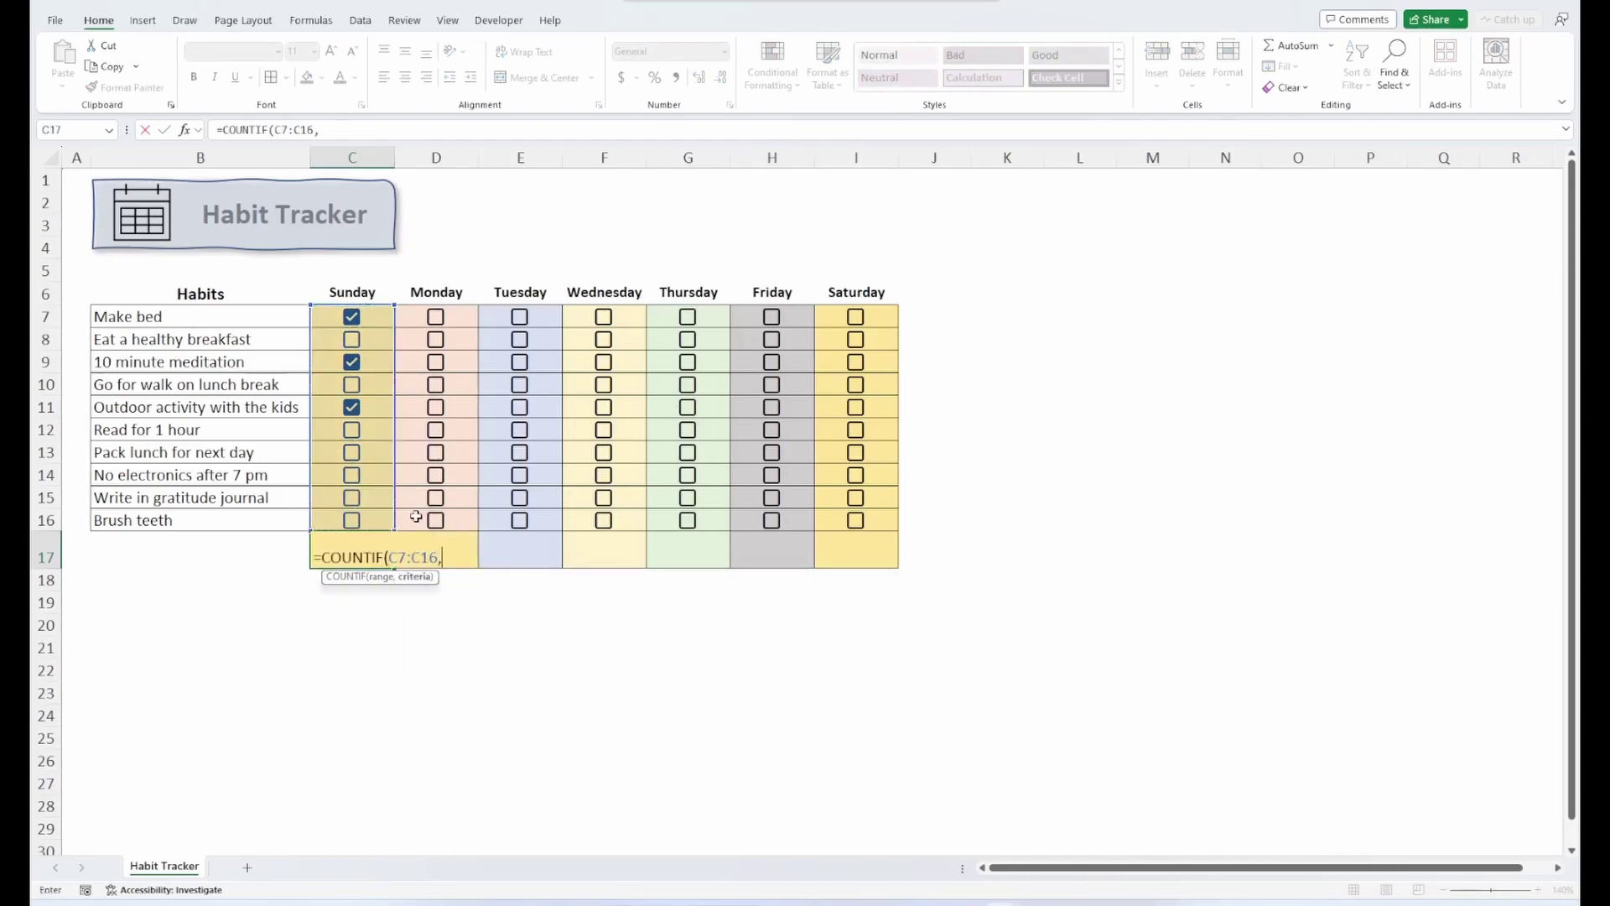
{"action": "type", "text": "T"}
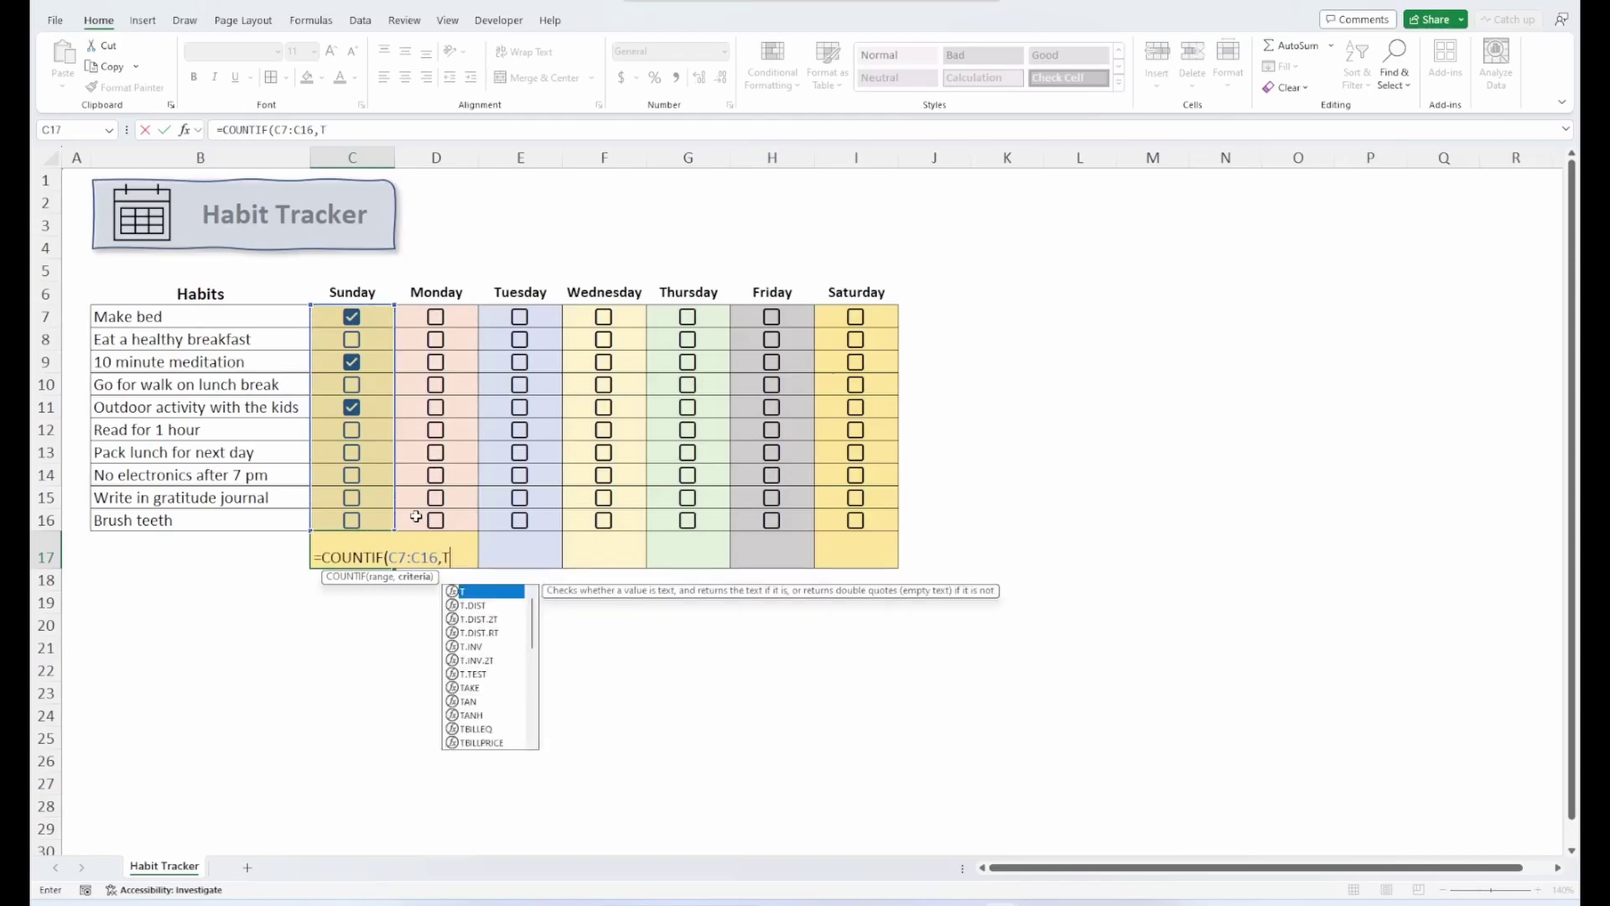
{"action": "type", "text": "RUE)/"}
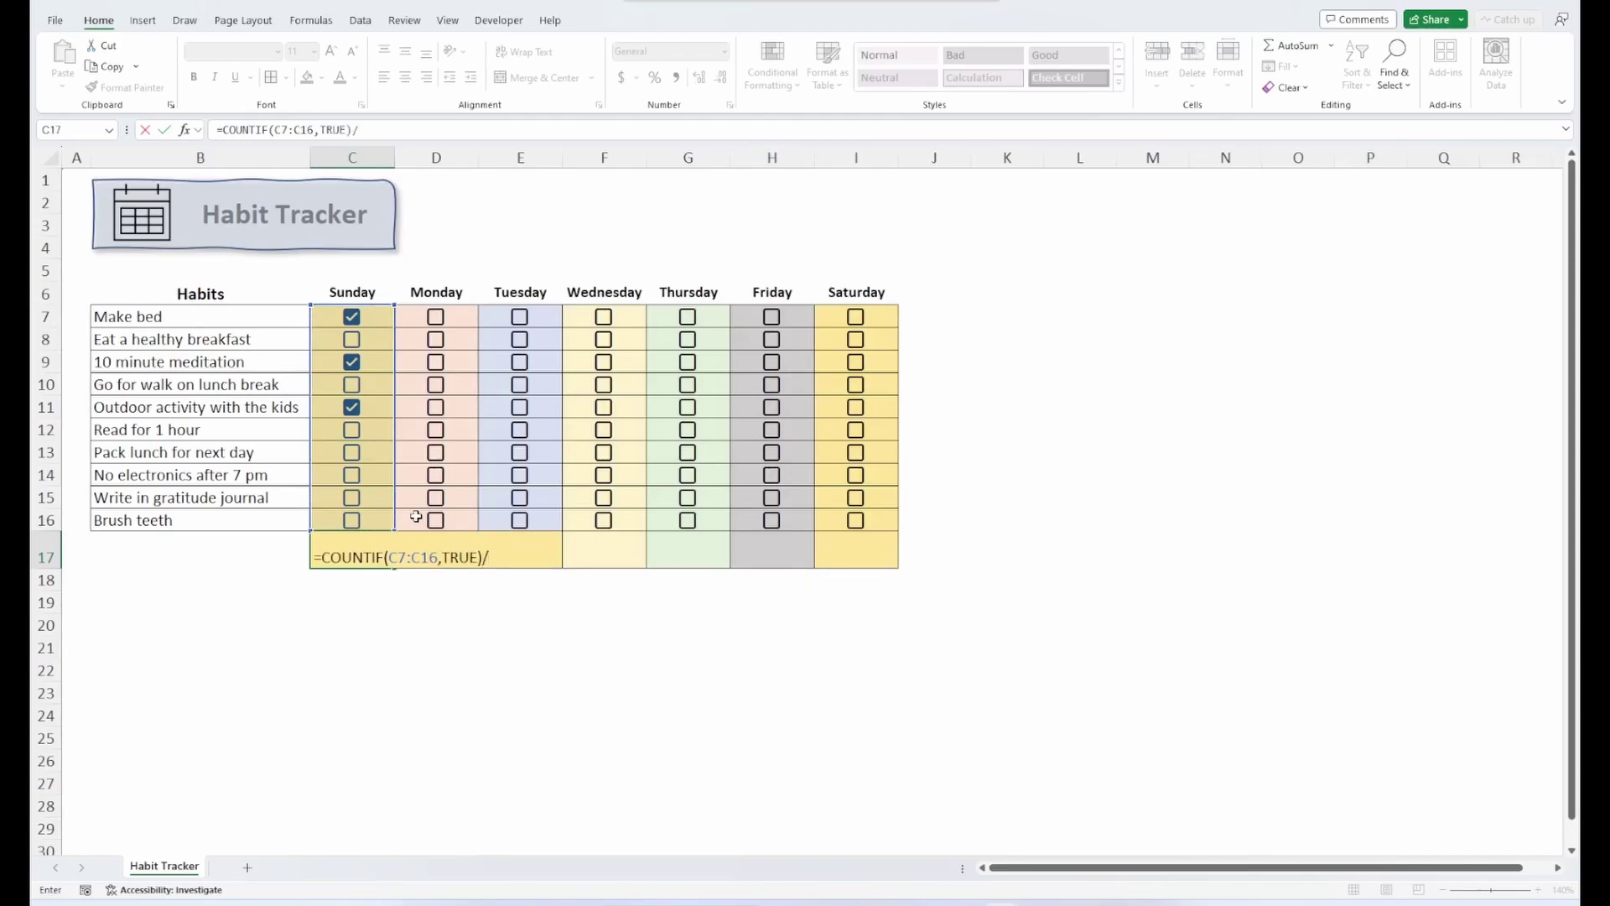
{"action": "type", "text": "COUNTA("}
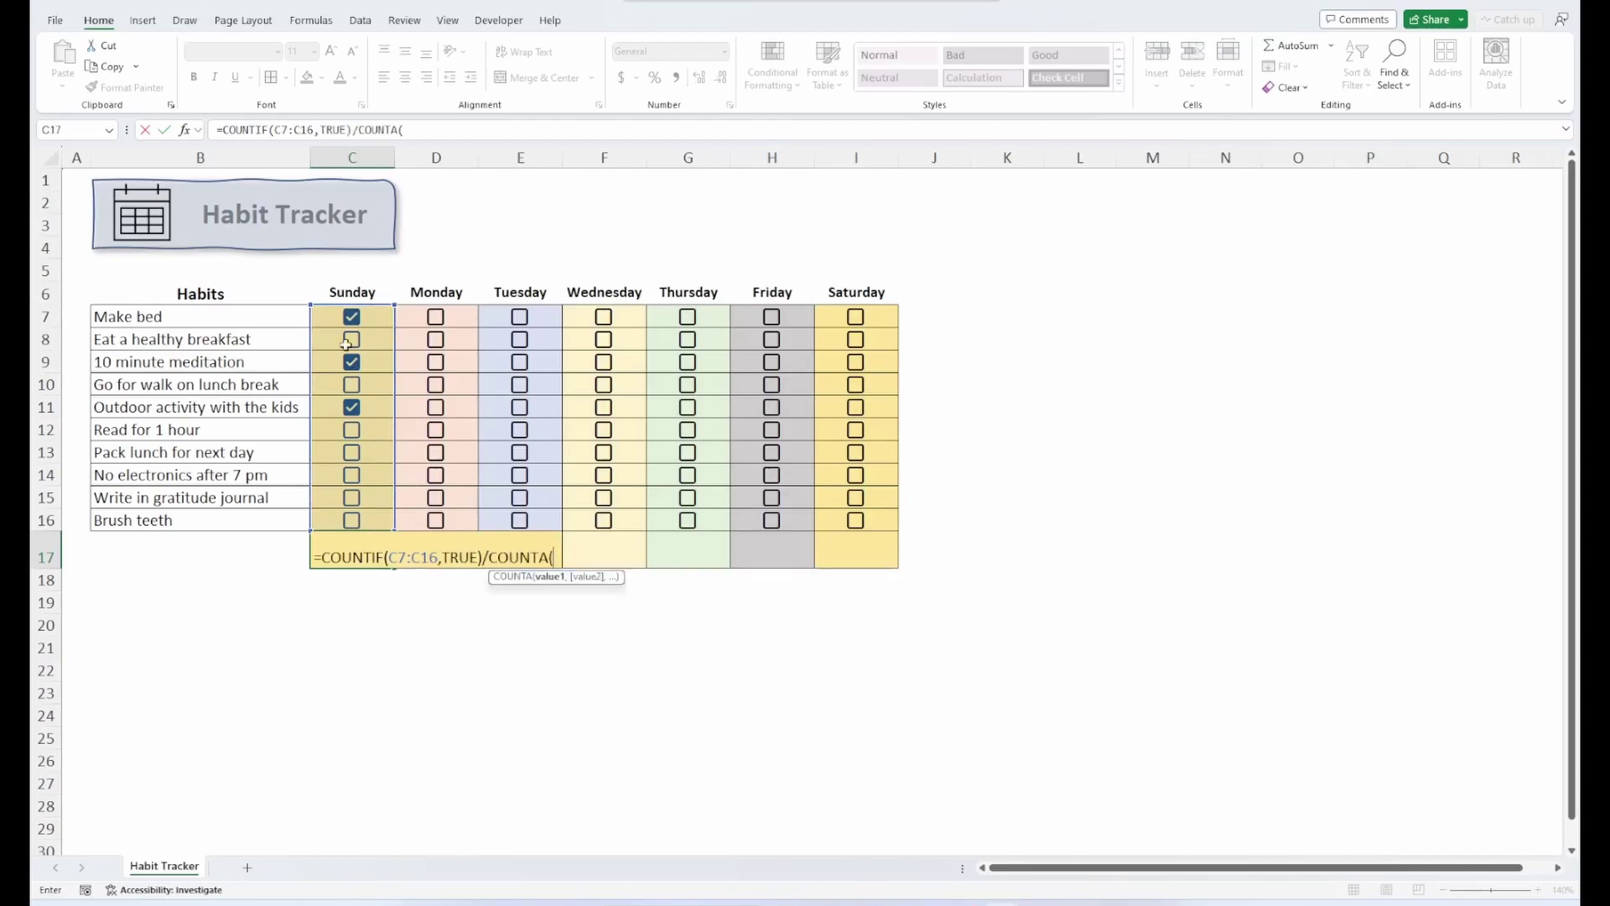
{"action": "left_click_drag", "start_coordinate": [373, 317], "coordinate": [385, 524]}
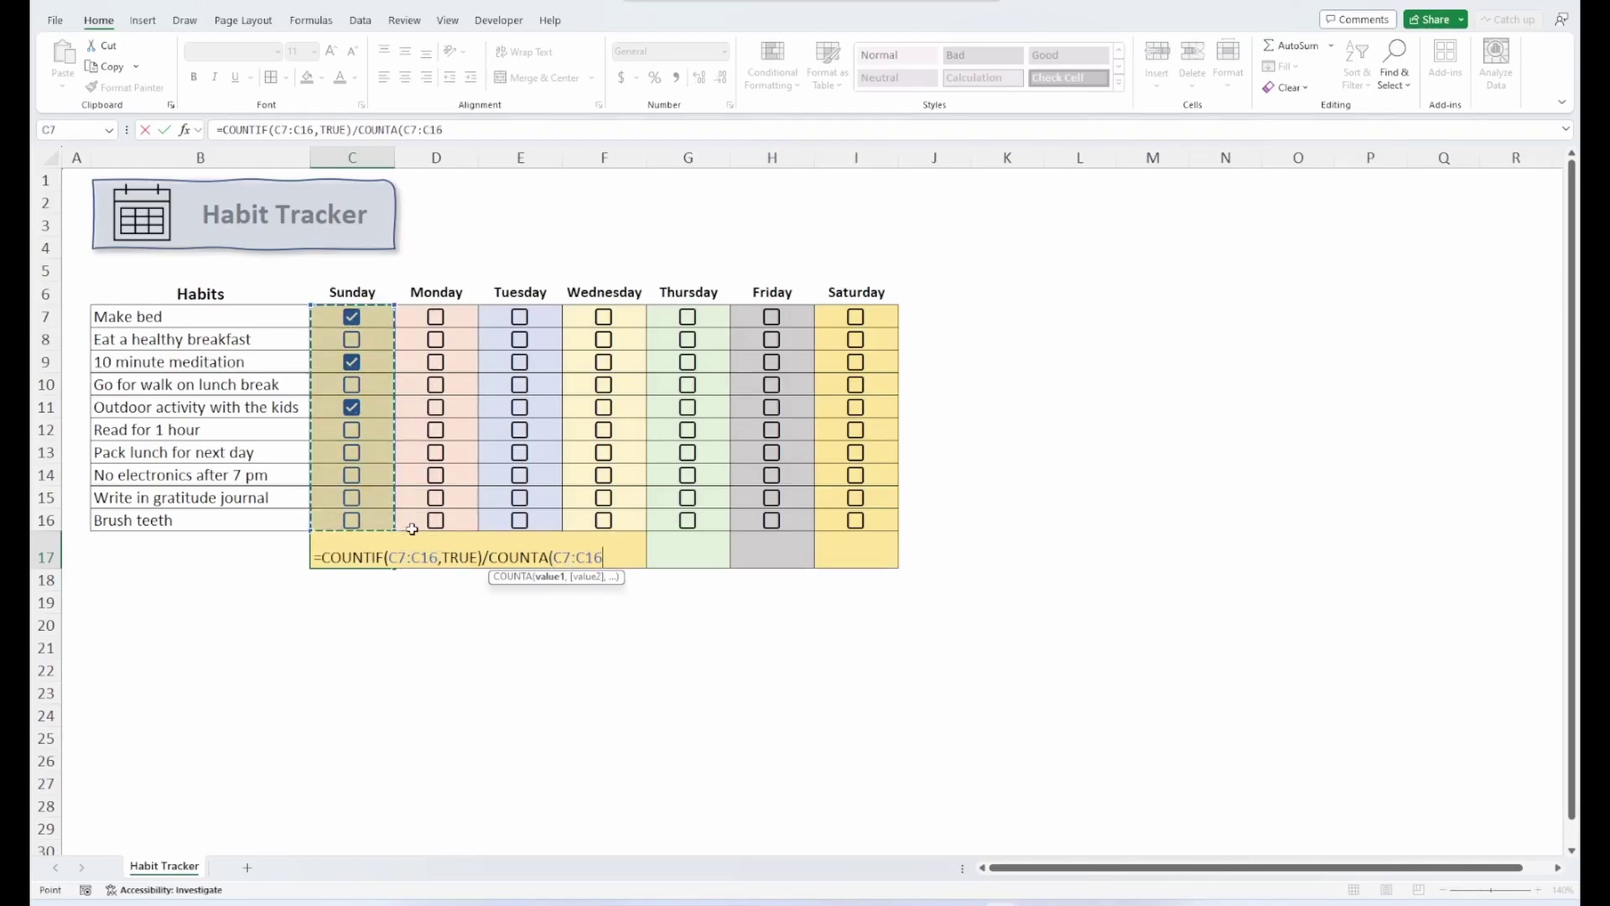
{"action": "type", "text": ")"}
{"action": "key", "text": "Return"}
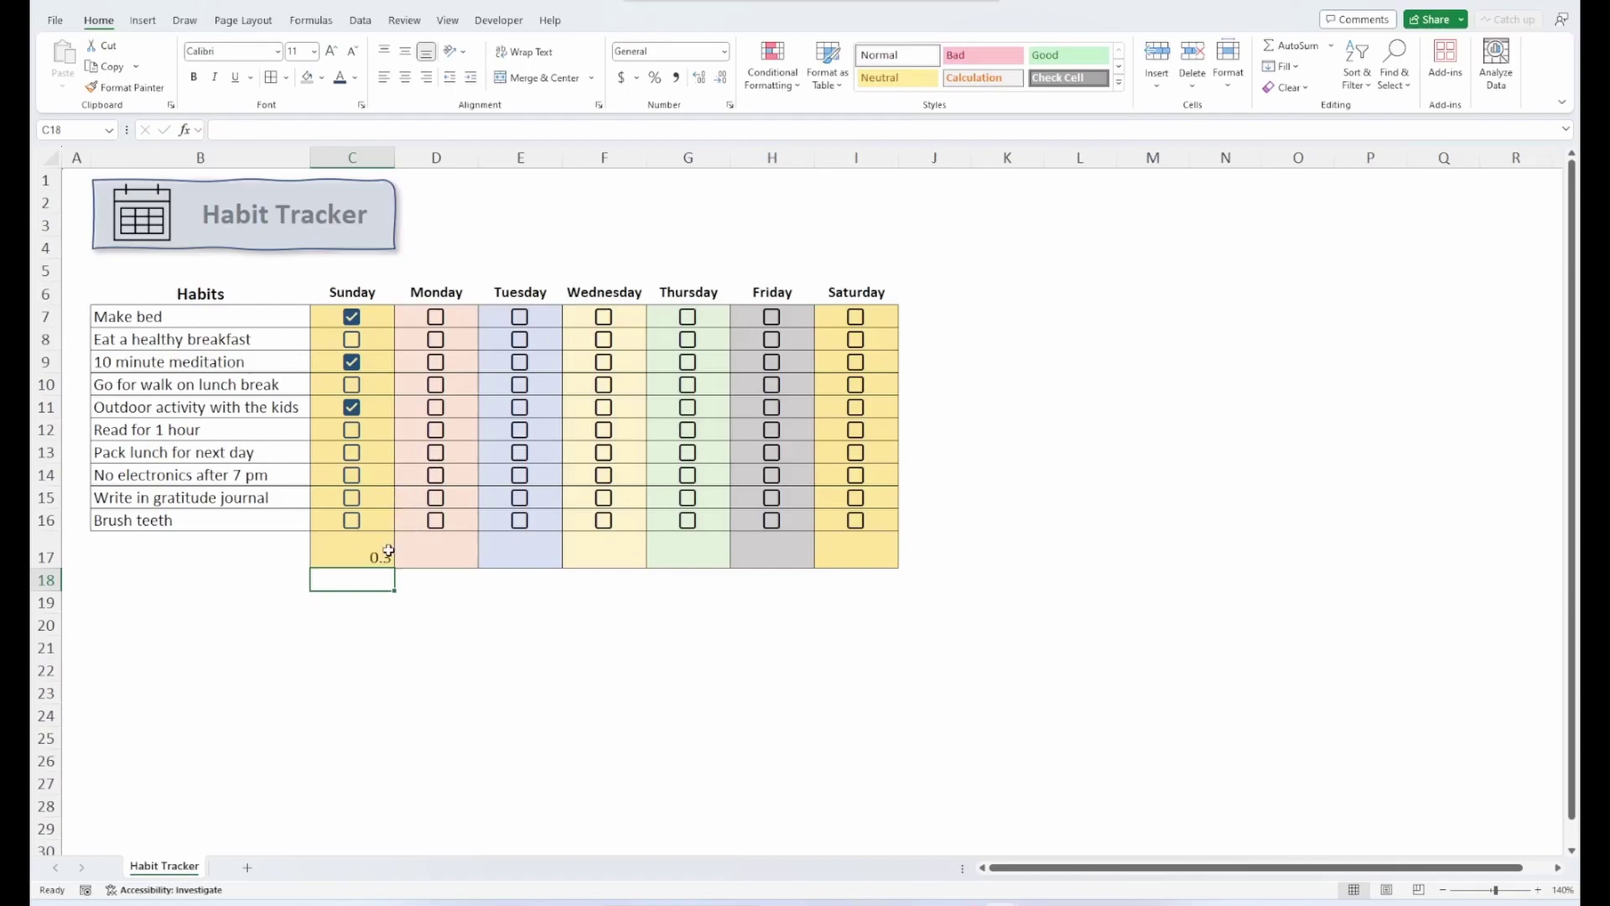
{"action": "left_click", "coordinate": [383, 549]}
{"action": "key", "text": "ctrl+c"}
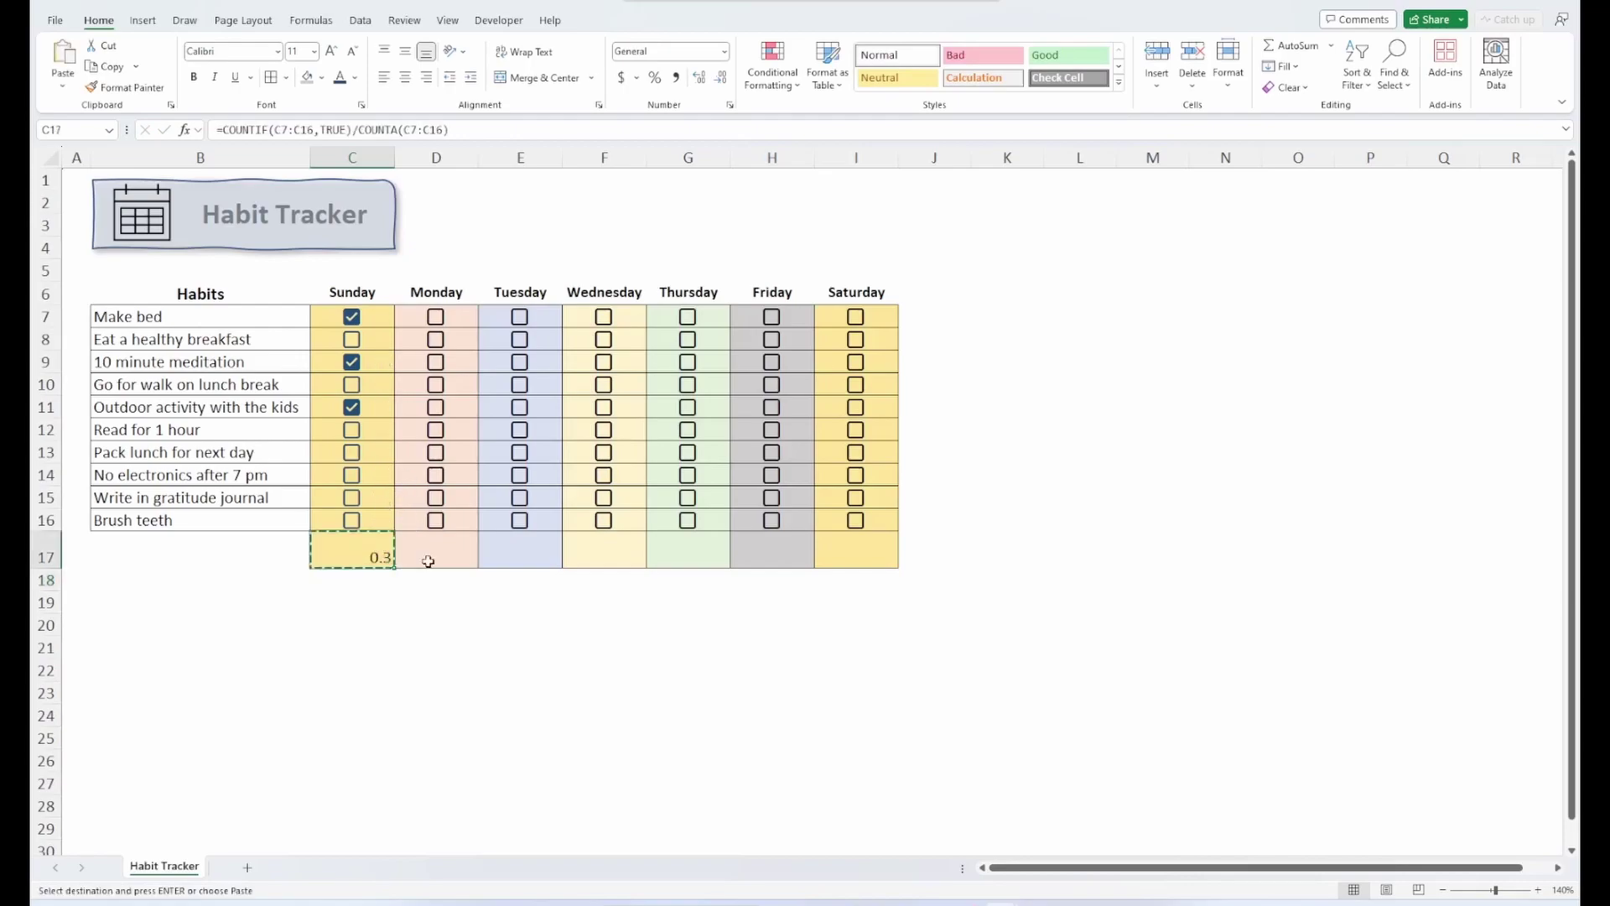
Paste the formula into D17:I17, format row 17 as percentages, and middle-align it
{"action": "left_click_drag", "start_coordinate": [424, 555], "coordinate": [846, 553]}
{"action": "right_click", "coordinate": [846, 552]}
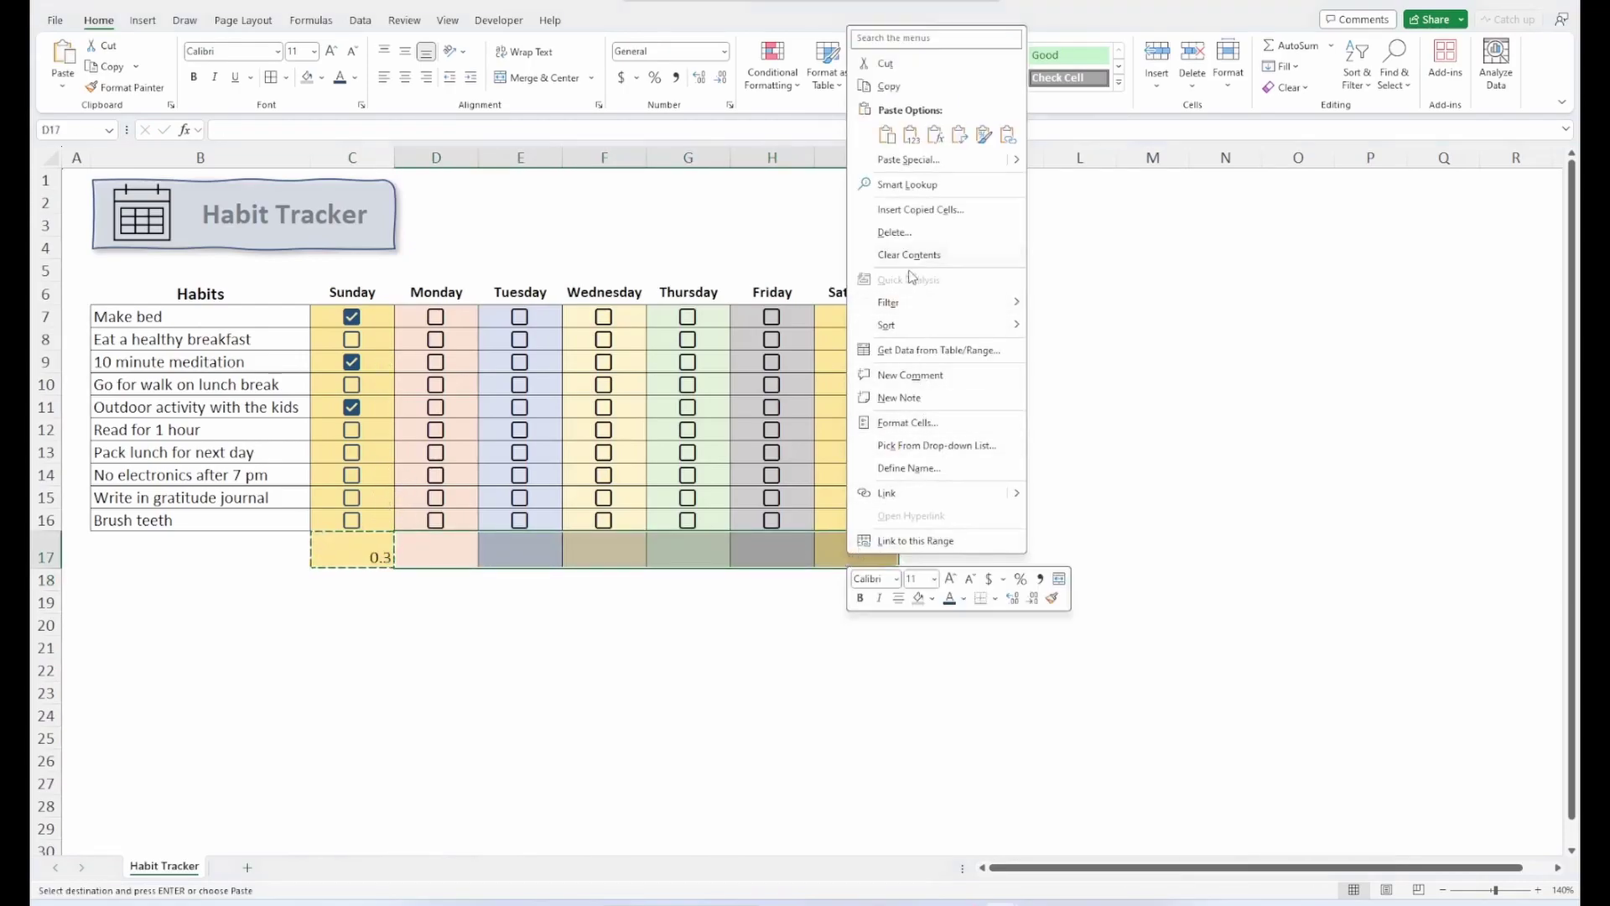
{"action": "left_click", "coordinate": [933, 143]}
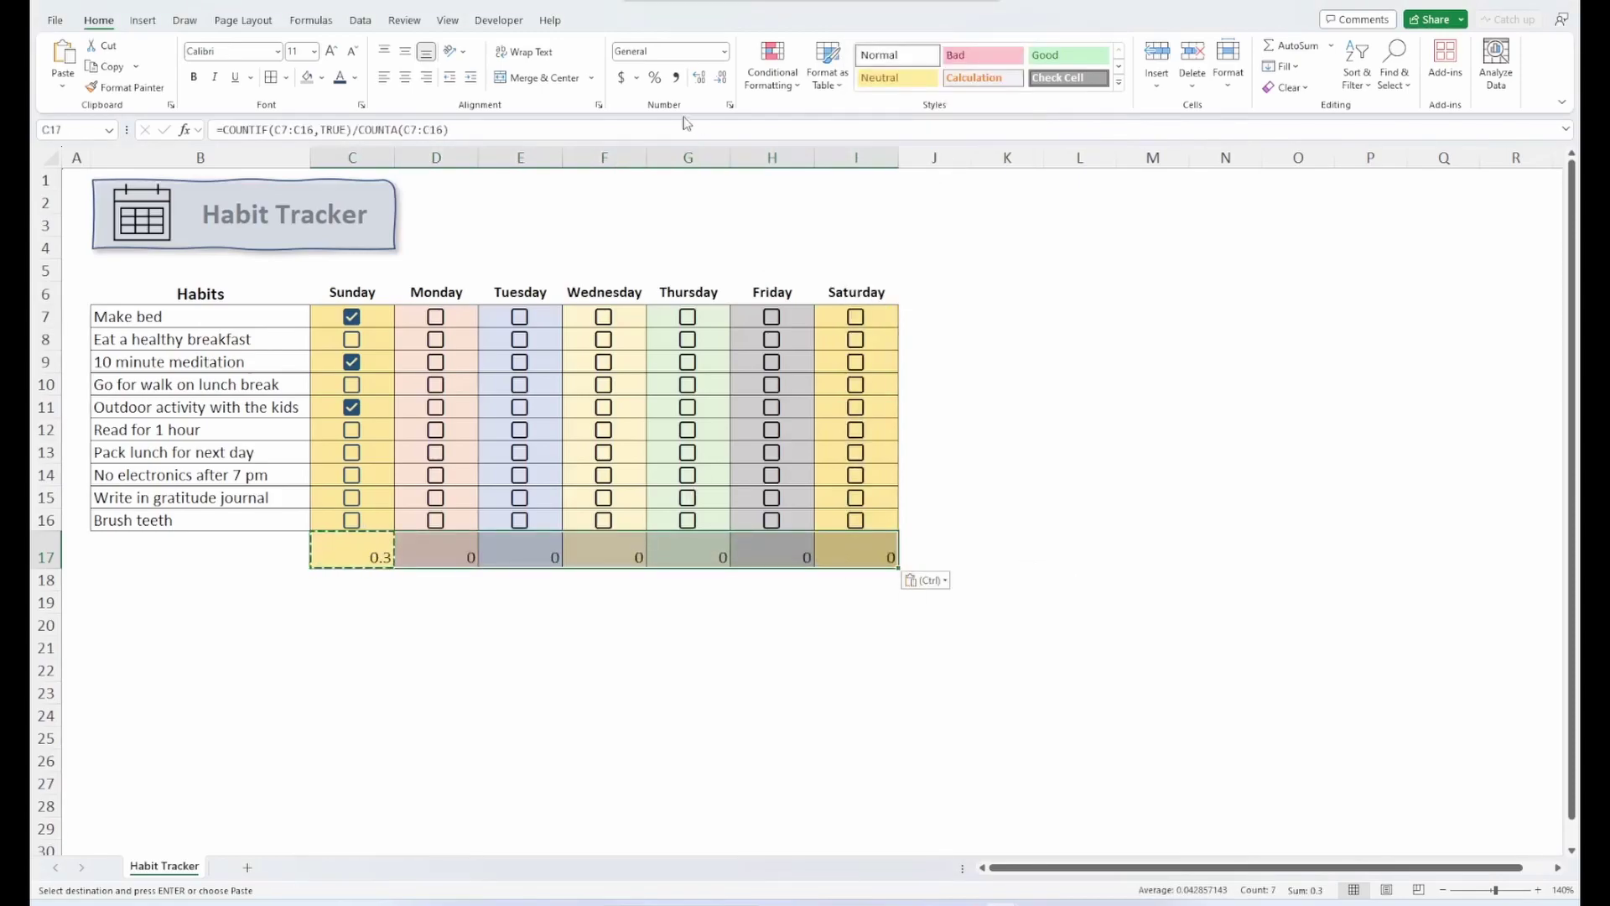
{"action": "left_click", "coordinate": [655, 80]}
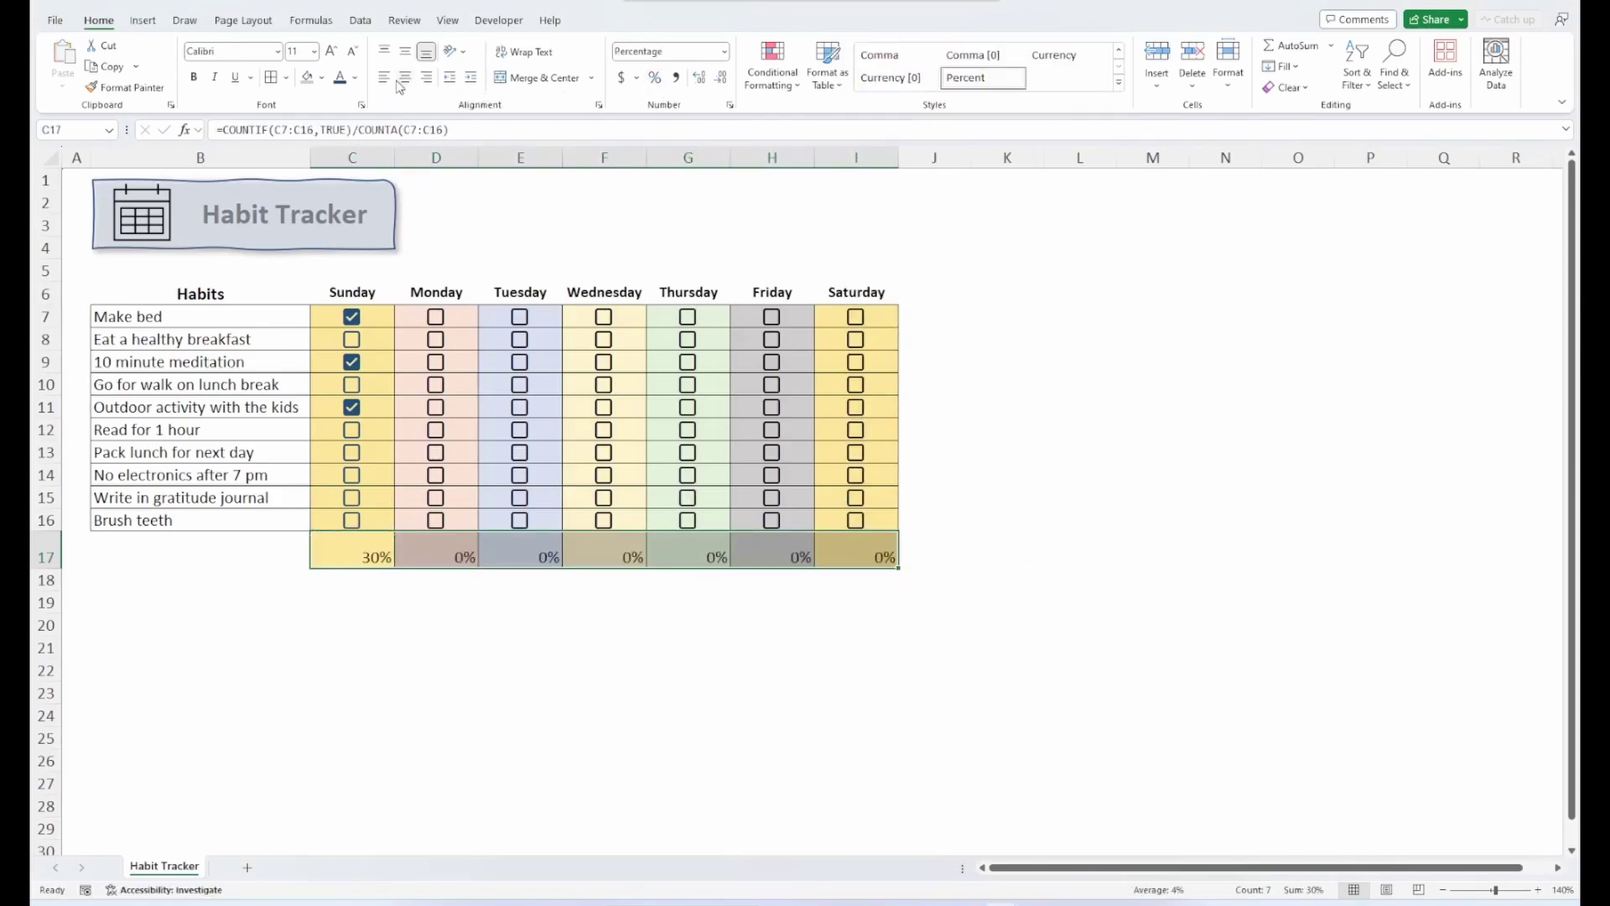
{"action": "left_click", "coordinate": [405, 51]}
{"action": "left_click", "coordinate": [1078, 467]}
Tick Monday's Read and Pack lunch, Tuesday's Outdoor activity, and the Wednesday and Thursday habits
{"action": "left_click", "coordinate": [435, 429]}
{"action": "left_click", "coordinate": [435, 452]}
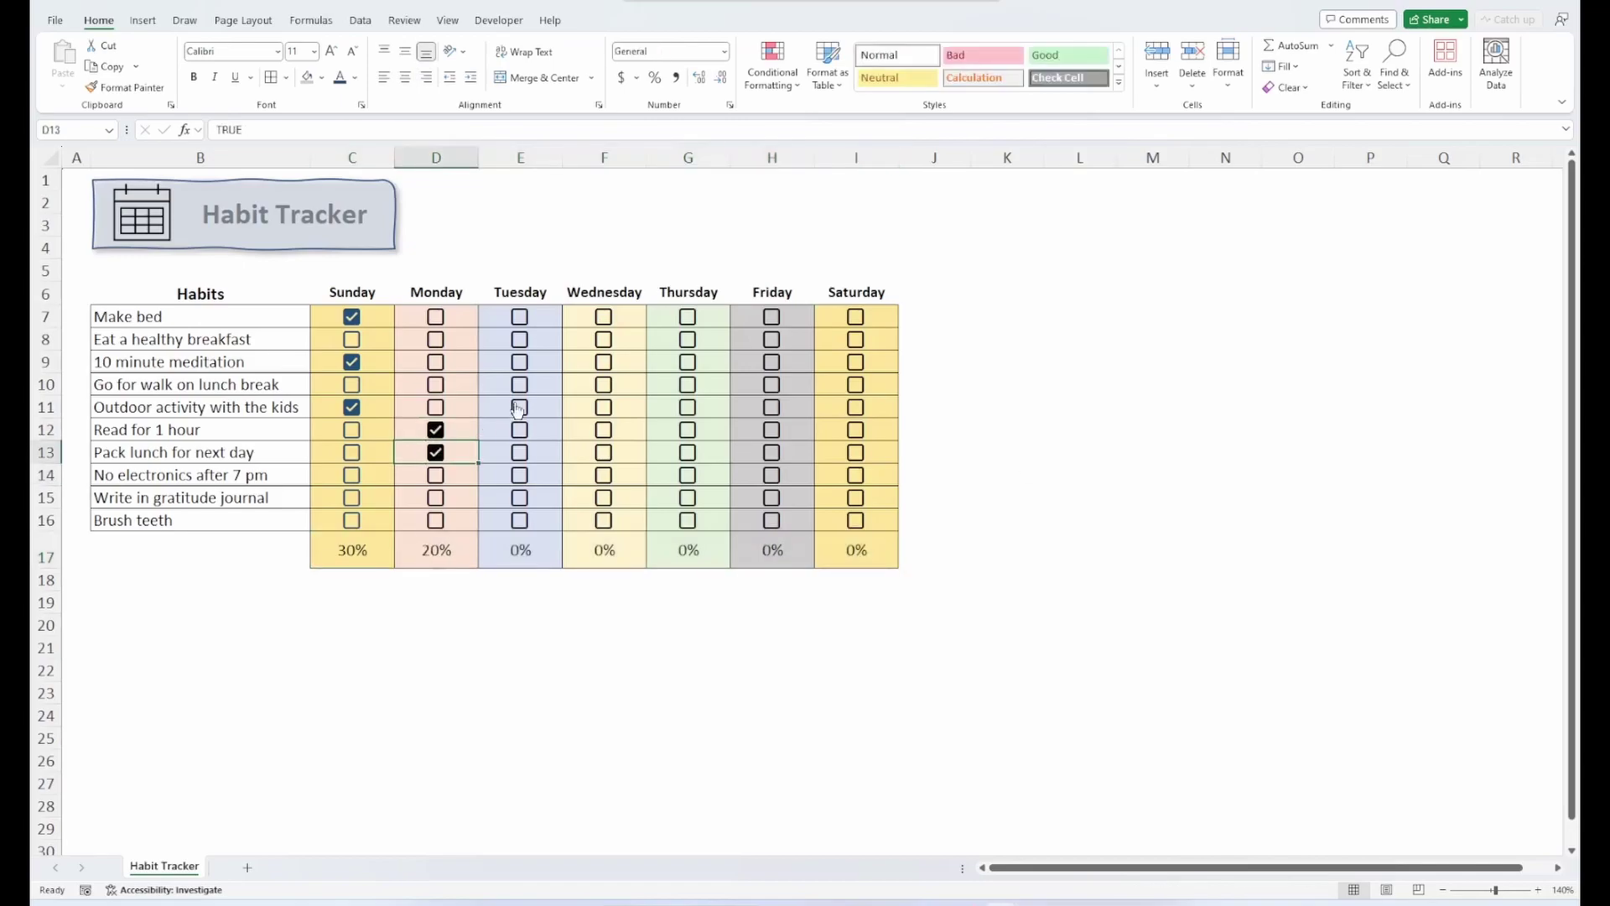
{"action": "left_click", "coordinate": [522, 409]}
{"action": "left_click", "coordinate": [604, 384]}
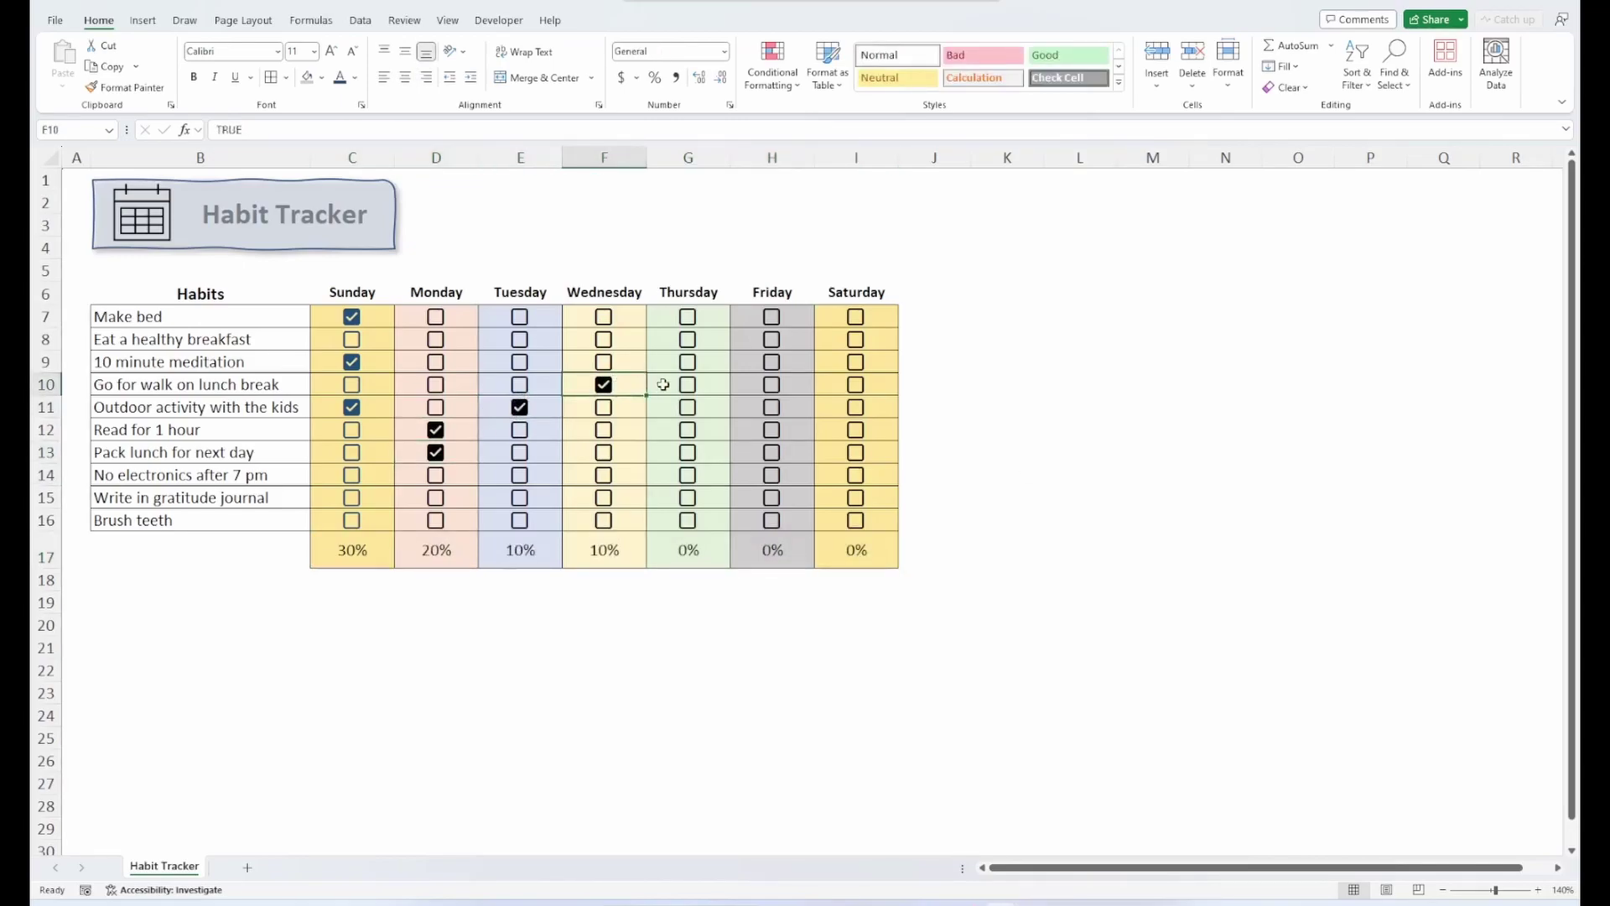
{"action": "left_click", "coordinate": [687, 385]}
{"action": "left_click", "coordinate": [686, 408]}
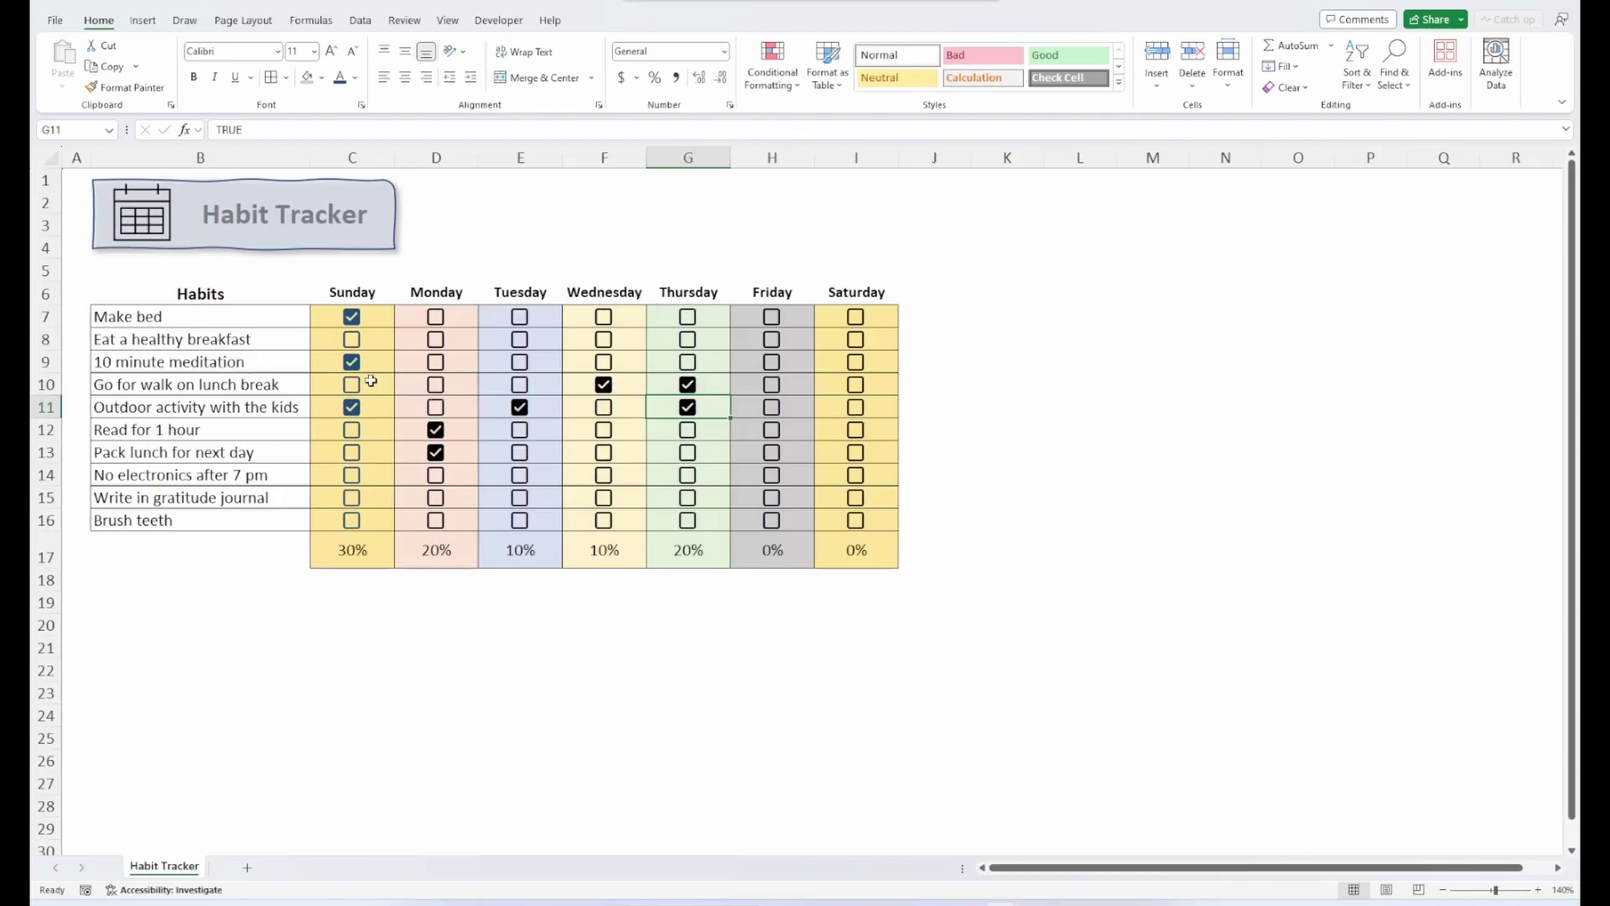
Start a new conditional rule on C7:I16 for cells equal to TRUE
{"action": "mouse_move", "coordinate": [365, 318]}
{"action": "left_mouse_down"}
{"action": "mouse_move", "coordinate": [855, 557]}
{"action": "mouse_move", "coordinate": [852, 525]}
{"action": "left_mouse_up"}
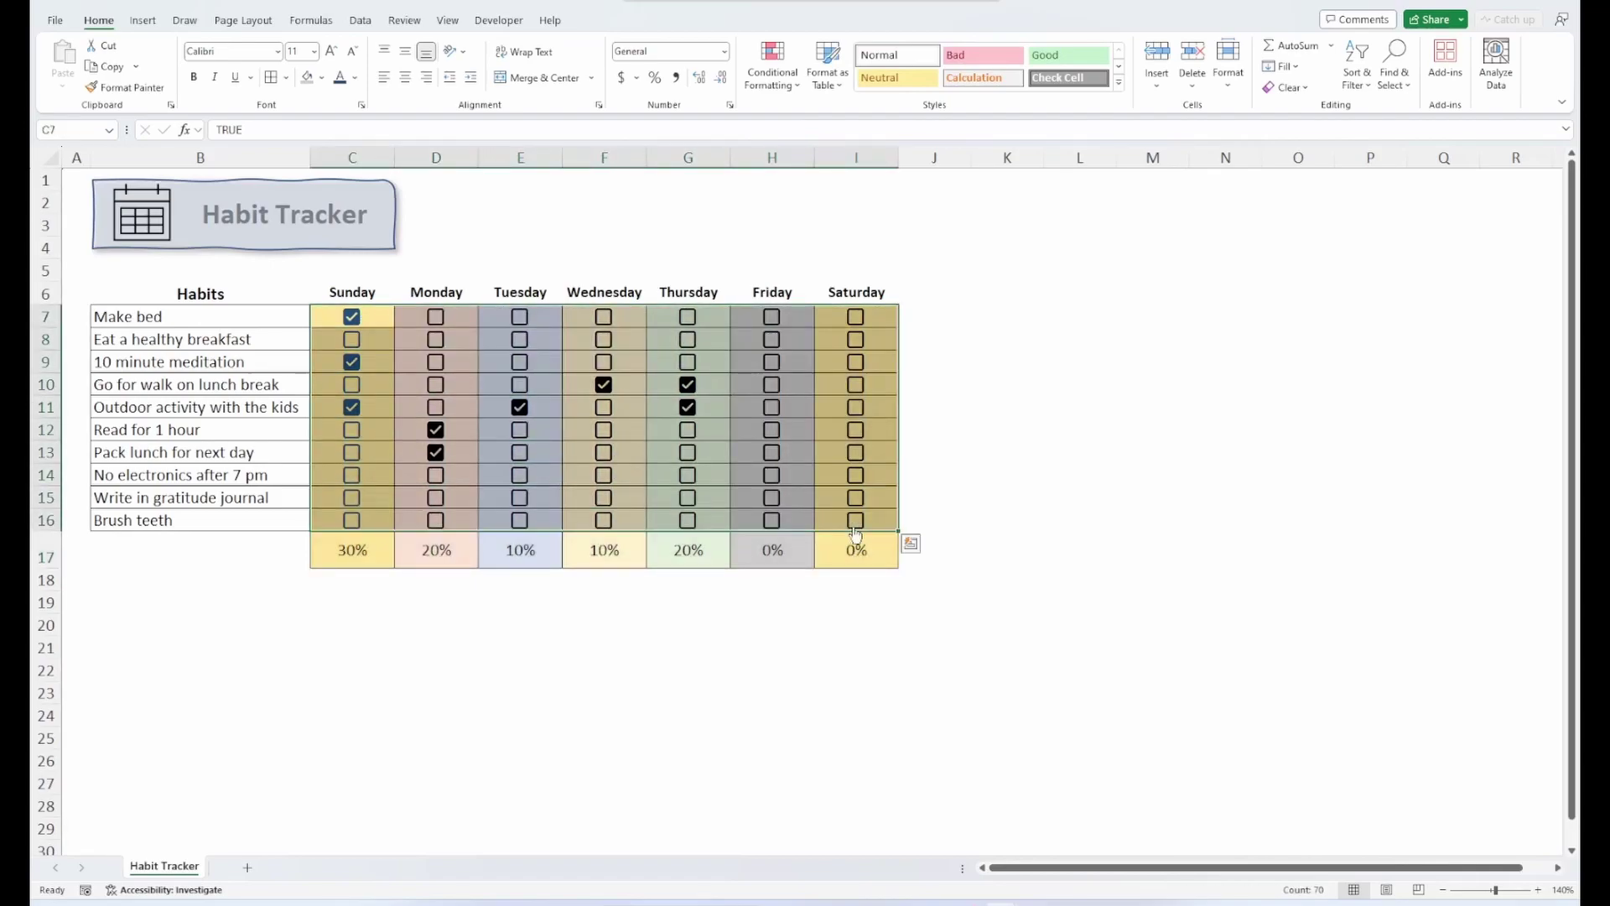
{"action": "left_click", "coordinate": [767, 81]}
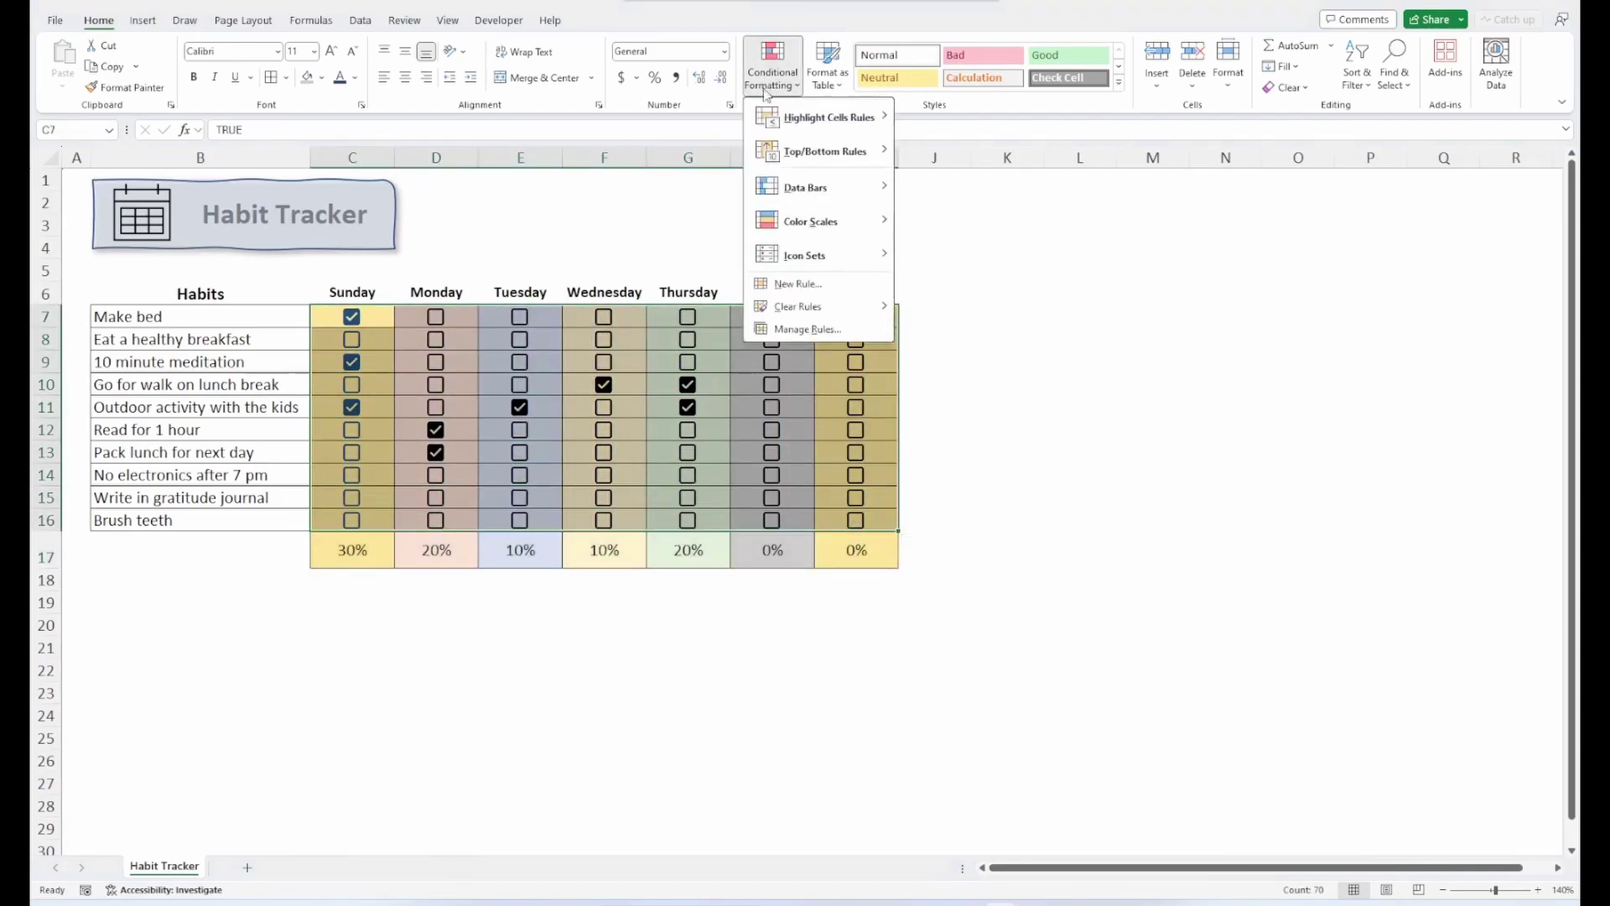
{"action": "left_click", "coordinate": [788, 291]}
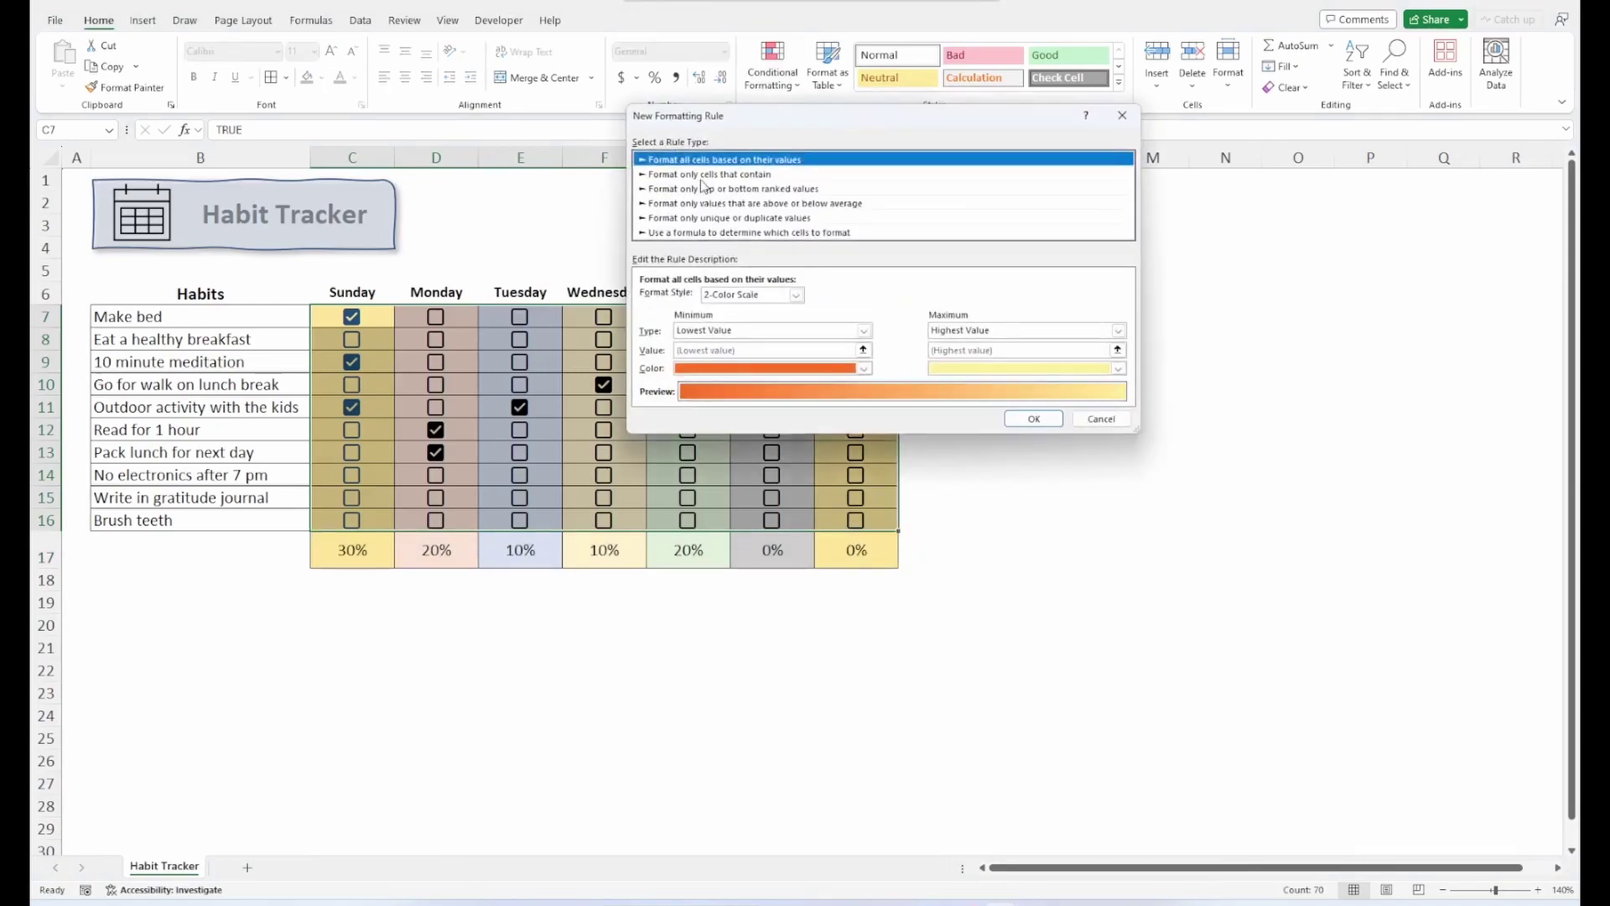
{"action": "left_click", "coordinate": [700, 179]}
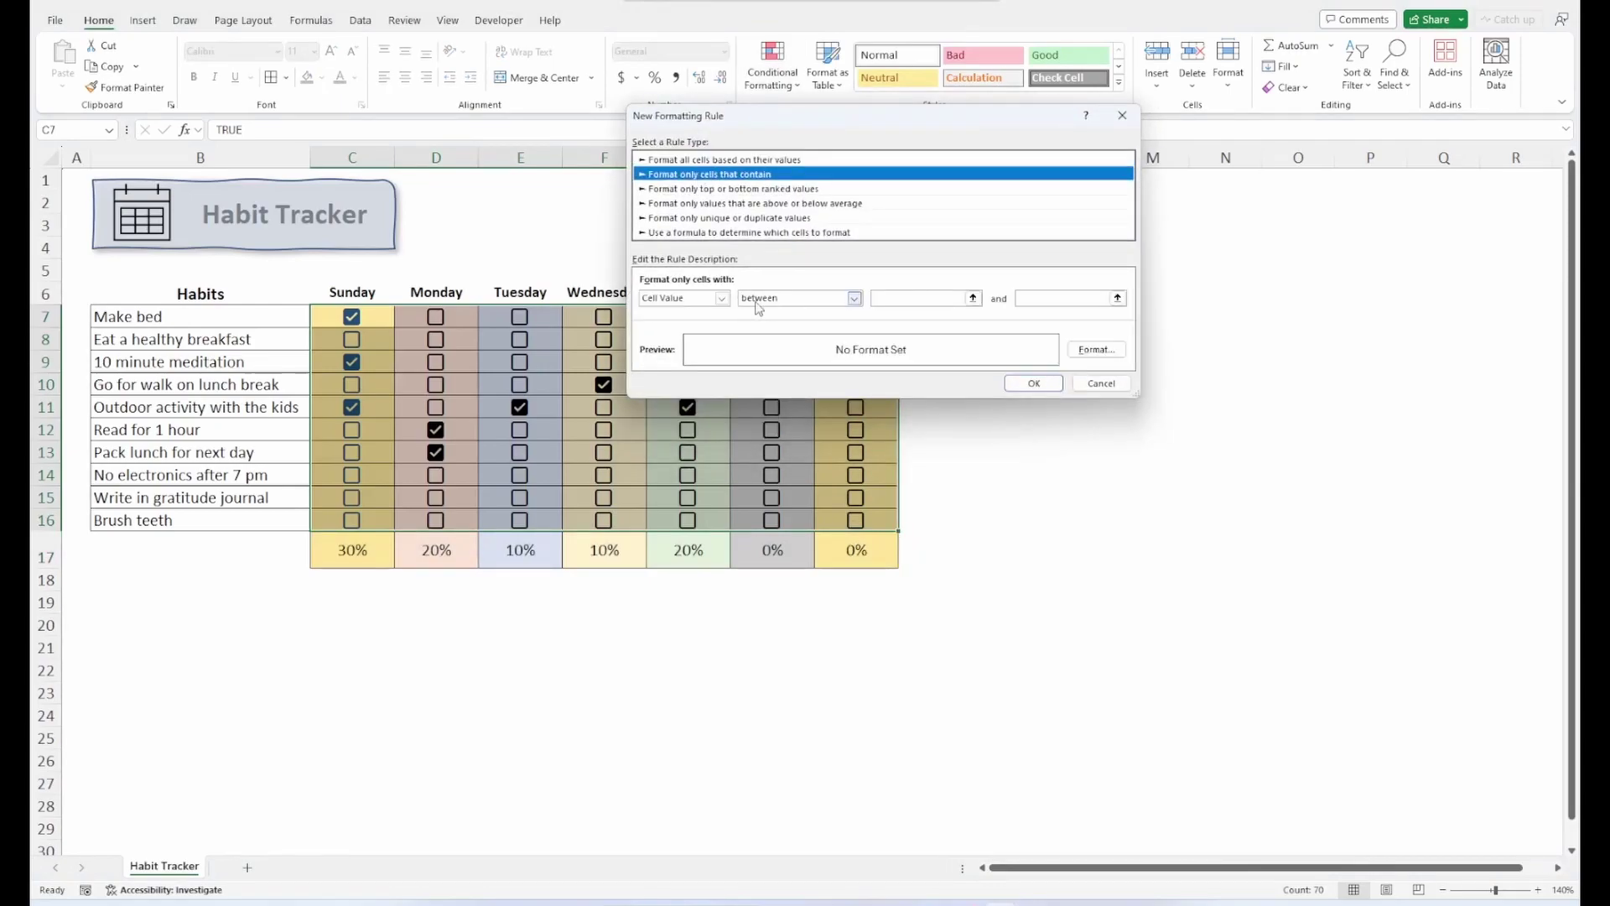
{"action": "left_click", "coordinate": [854, 298]}
{"action": "left_click", "coordinate": [772, 338]}
{"action": "left_click", "coordinate": [880, 300]}
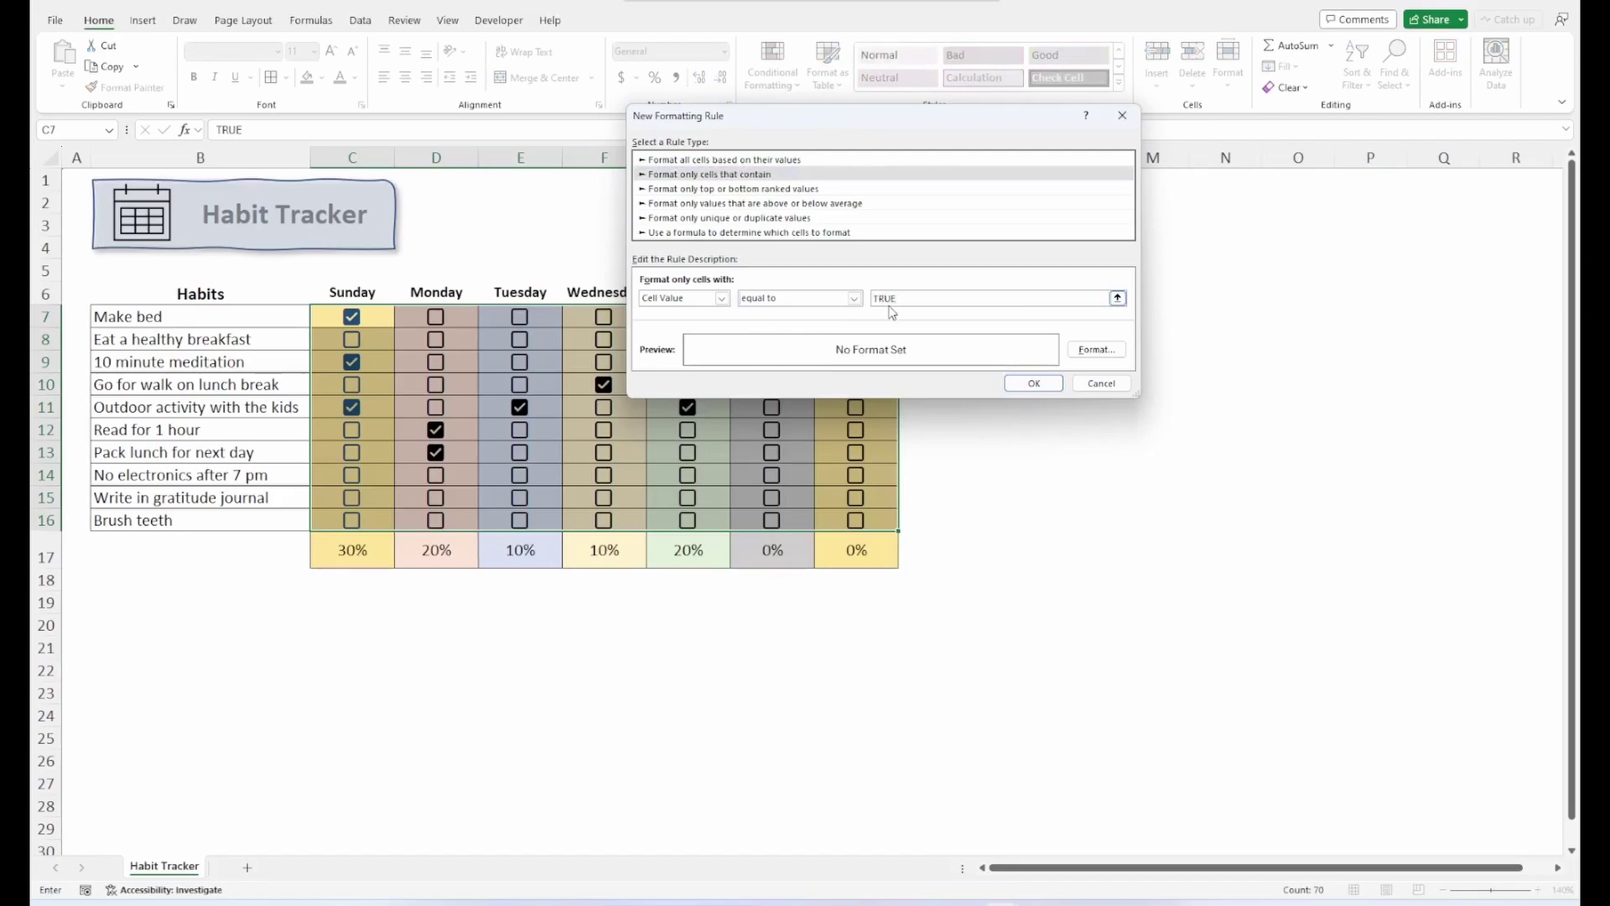
Give the rule a green font colour and confirm it
{"action": "left_click", "coordinate": [1096, 349]}
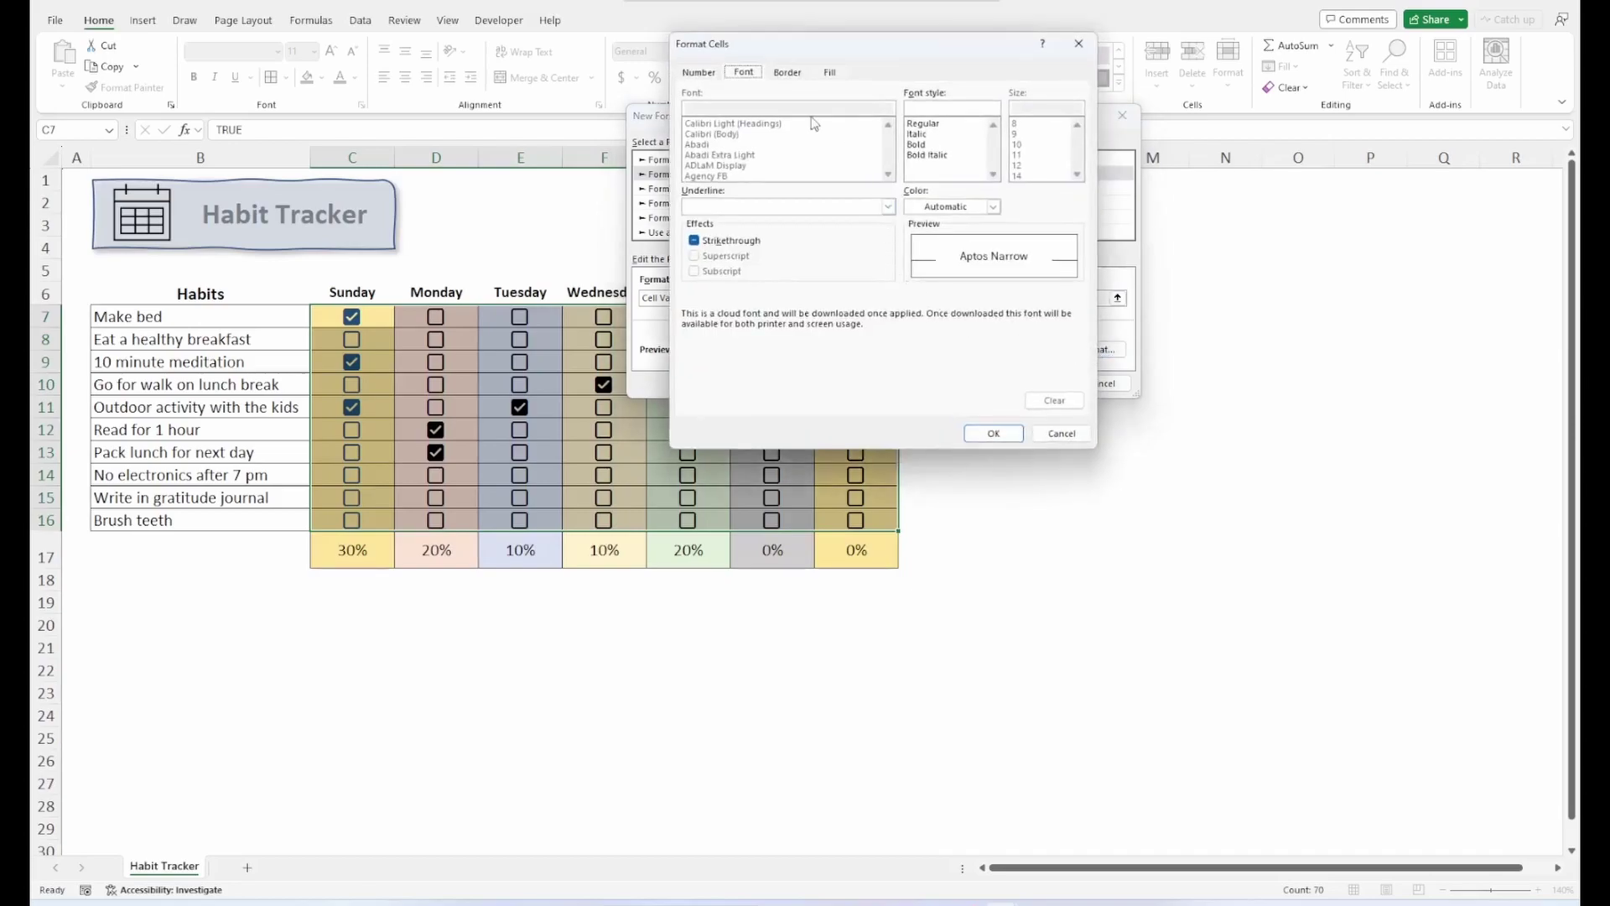
{"action": "left_click", "coordinate": [993, 207]}
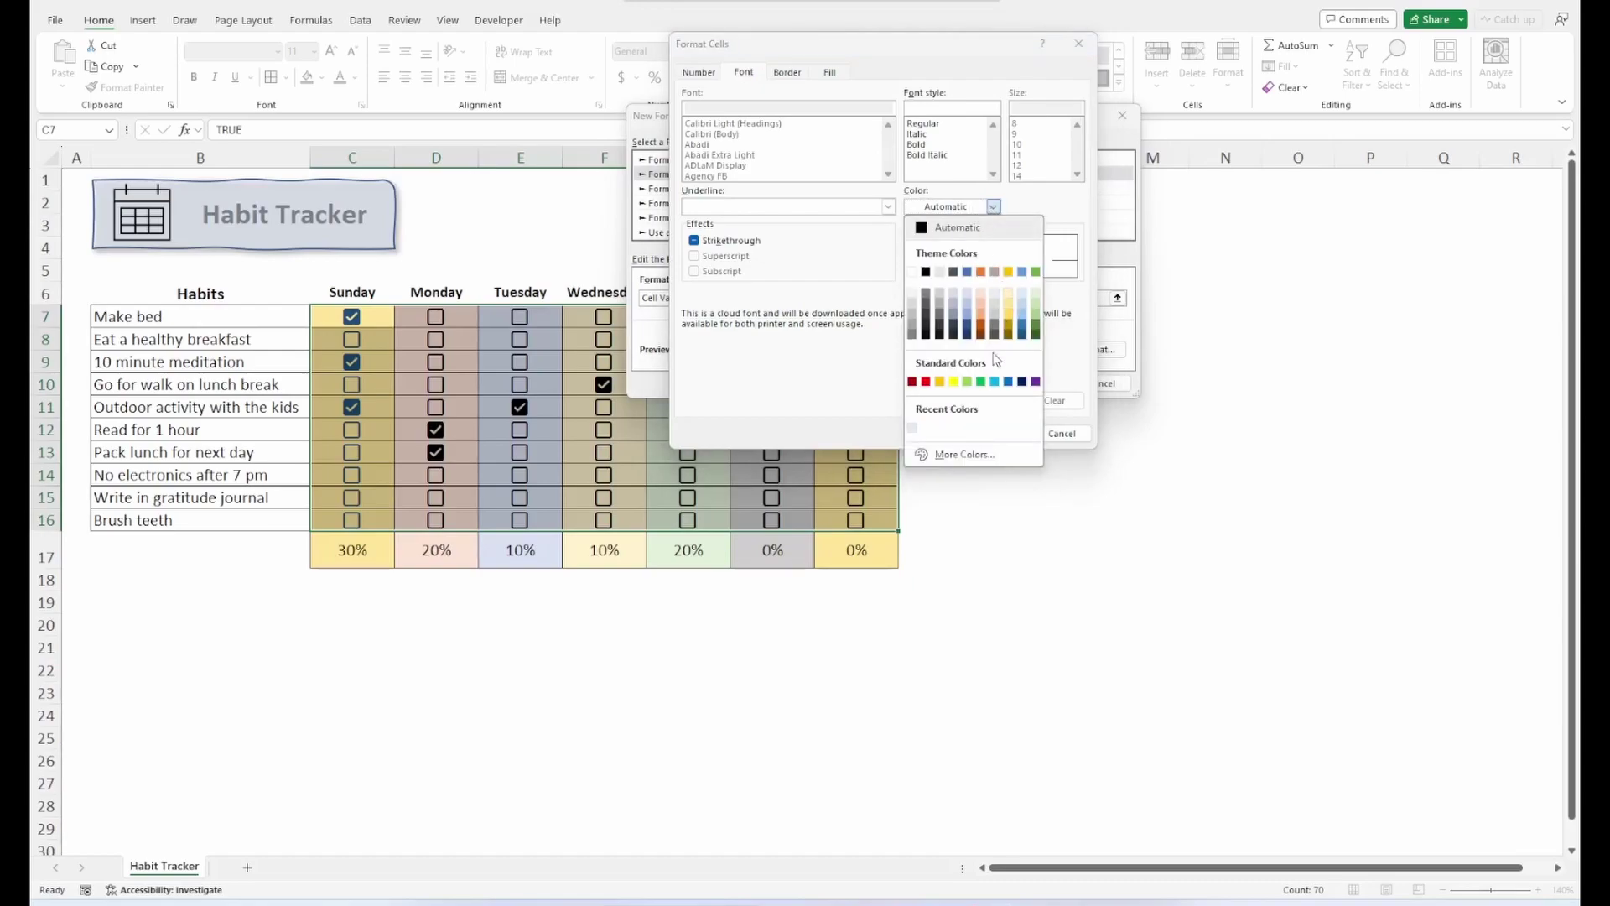
{"action": "left_click", "coordinate": [980, 383]}
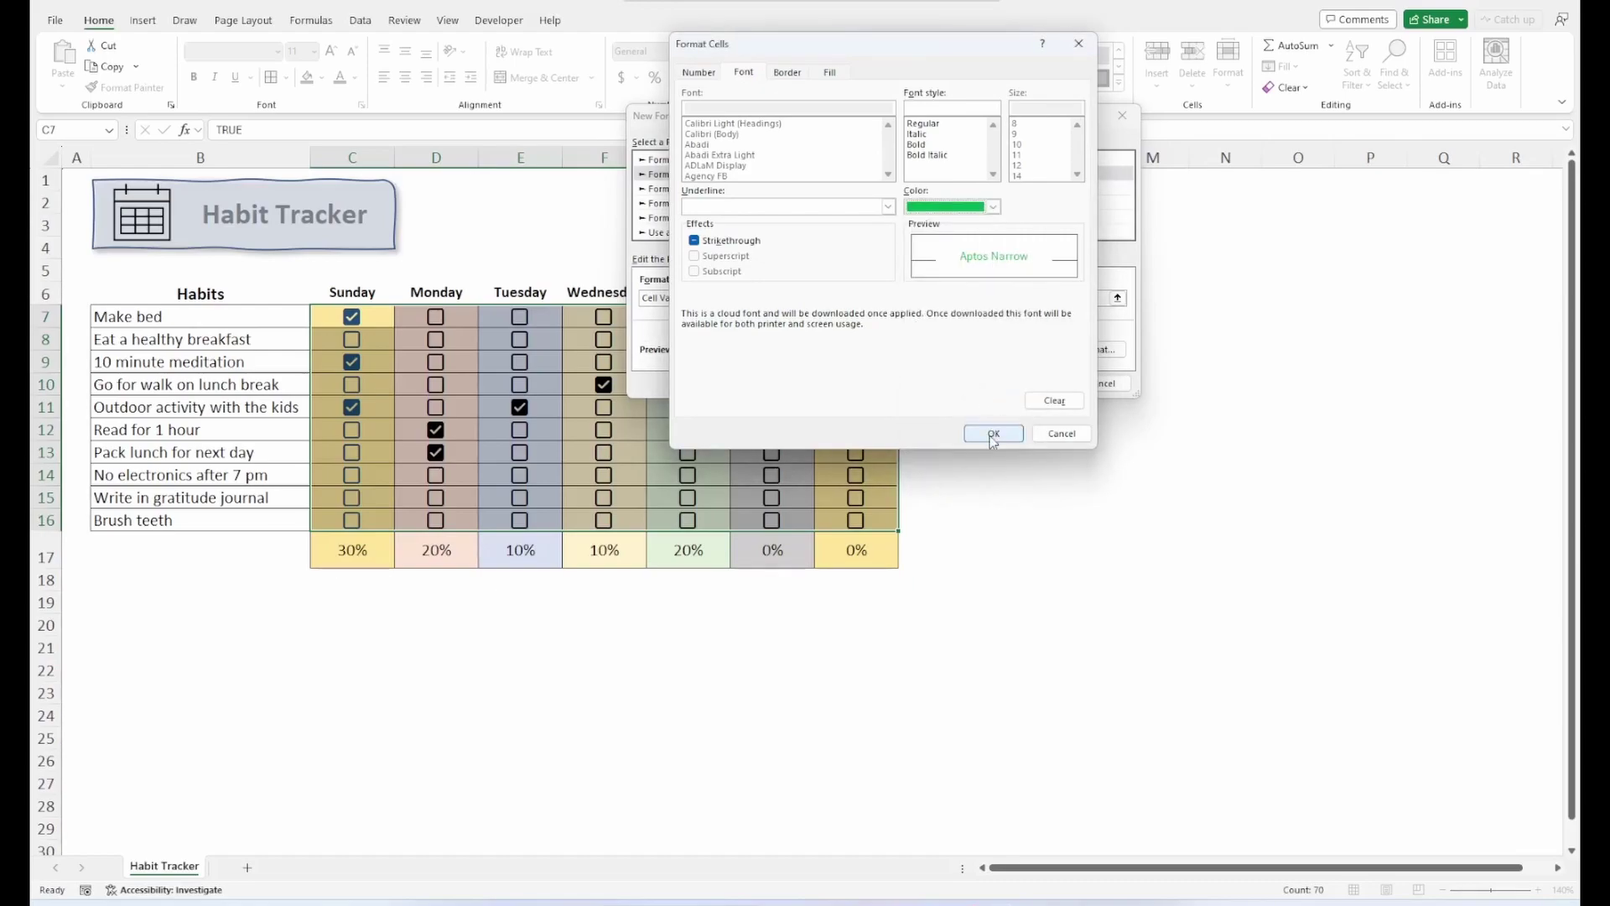
{"action": "left_click", "coordinate": [993, 433]}
{"action": "left_click", "coordinate": [1058, 384]}
{"action": "left_click", "coordinate": [1007, 384]}
Tick Tuesday's and Wednesday's Pack lunch, Tuesday's meditation and breakfast, and Monday's breakfast
{"action": "left_click", "coordinate": [520, 452]}
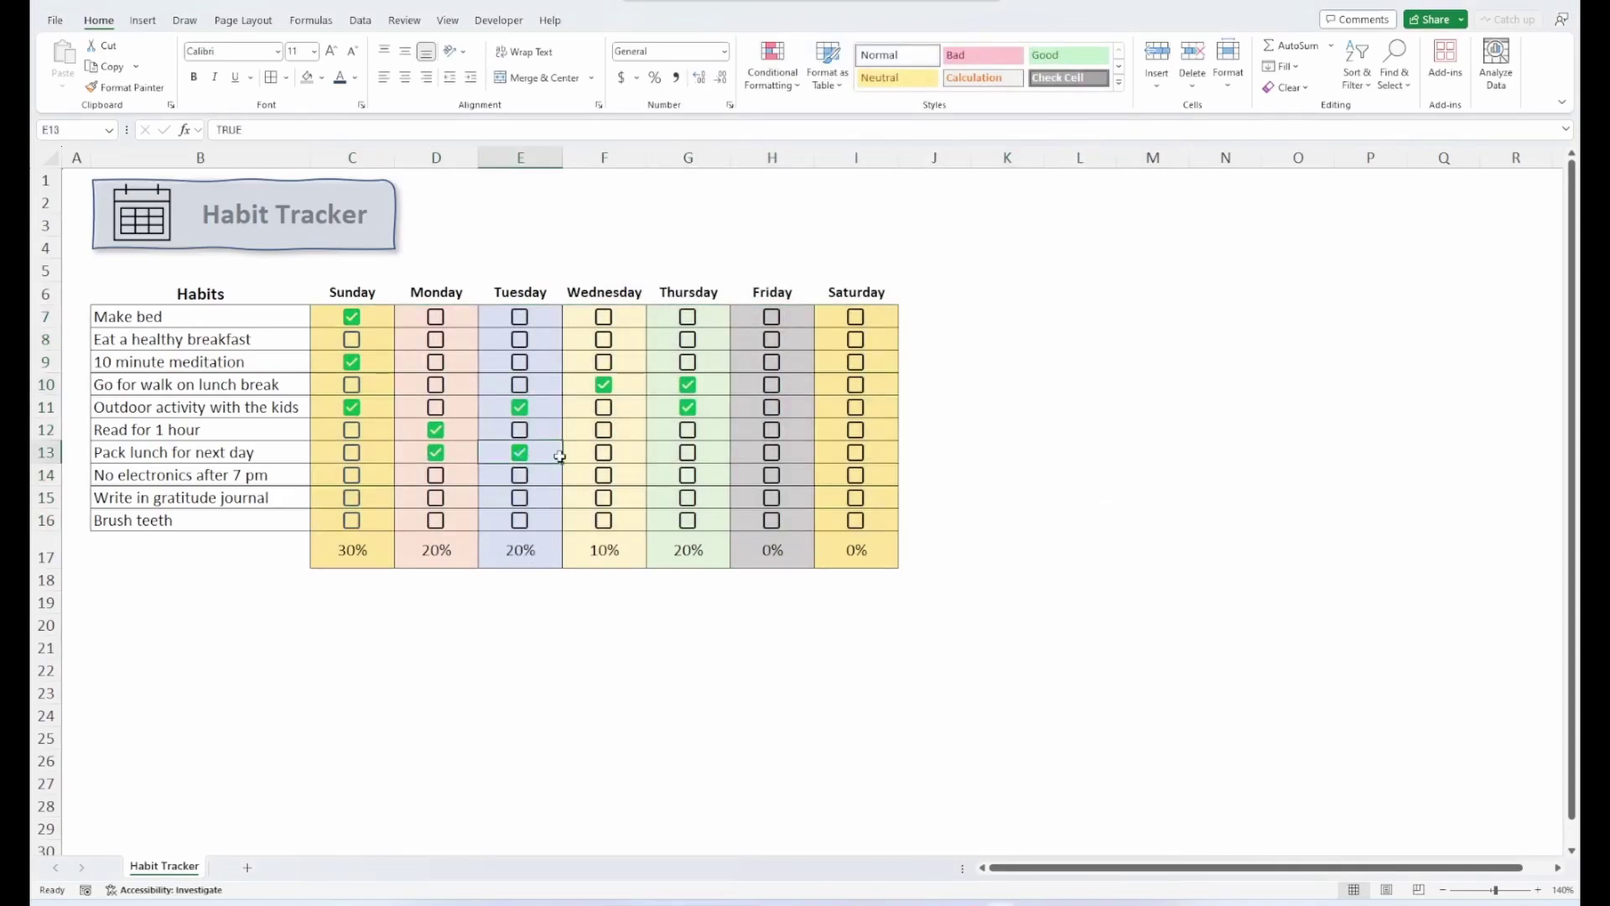
{"action": "left_click", "coordinate": [602, 453]}
{"action": "left_click", "coordinate": [520, 362]}
{"action": "left_click", "coordinate": [520, 339]}
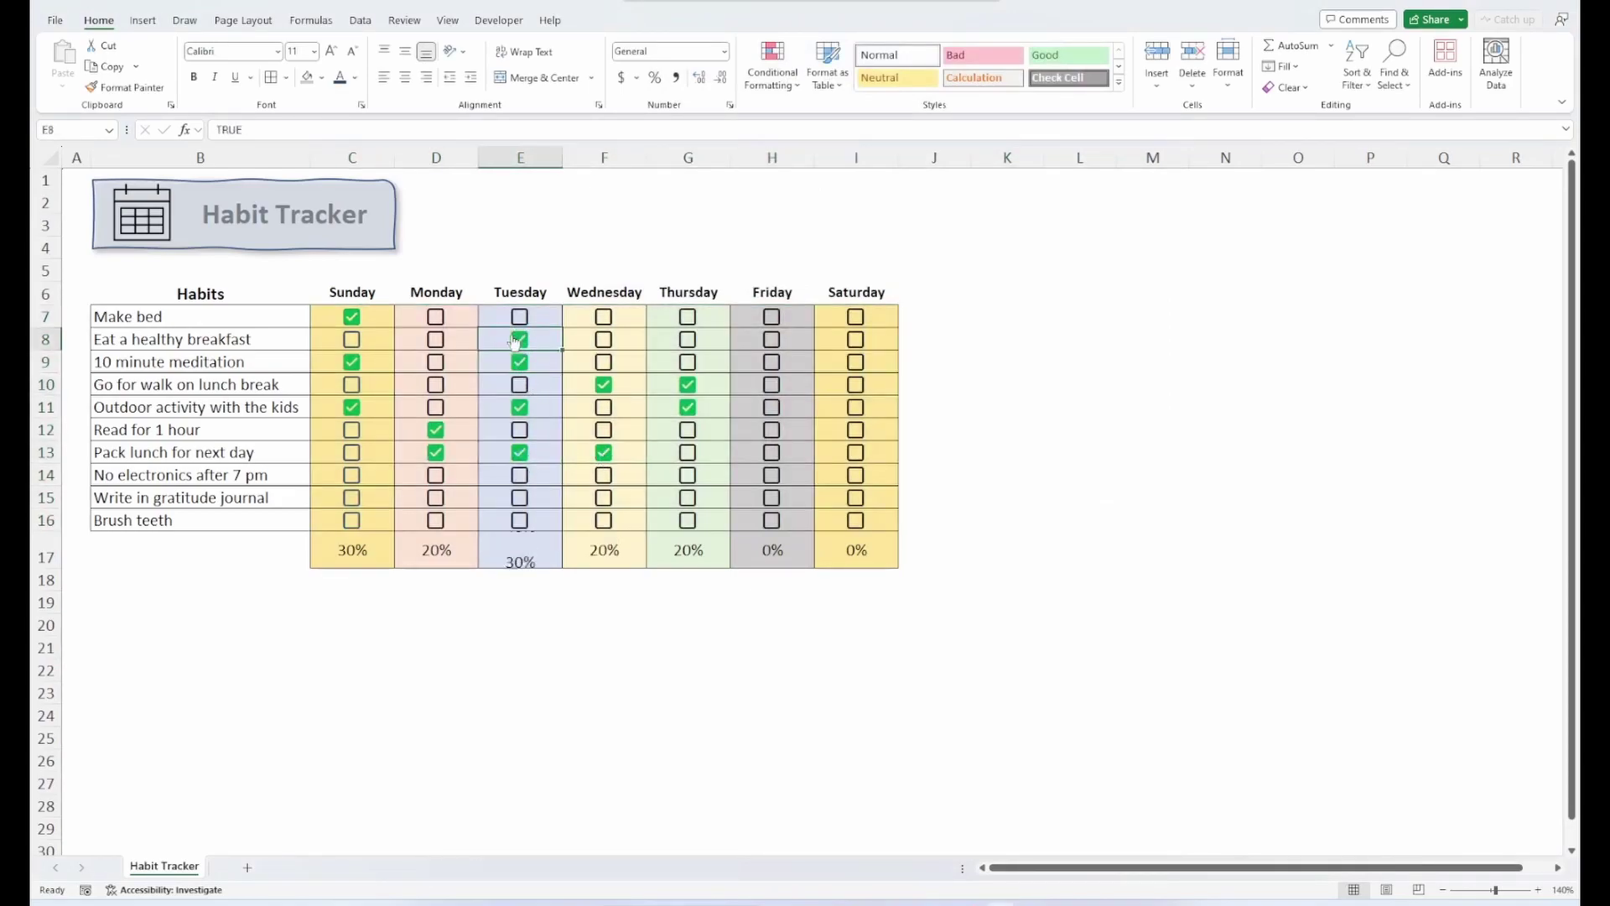
{"action": "left_click", "coordinate": [438, 344]}
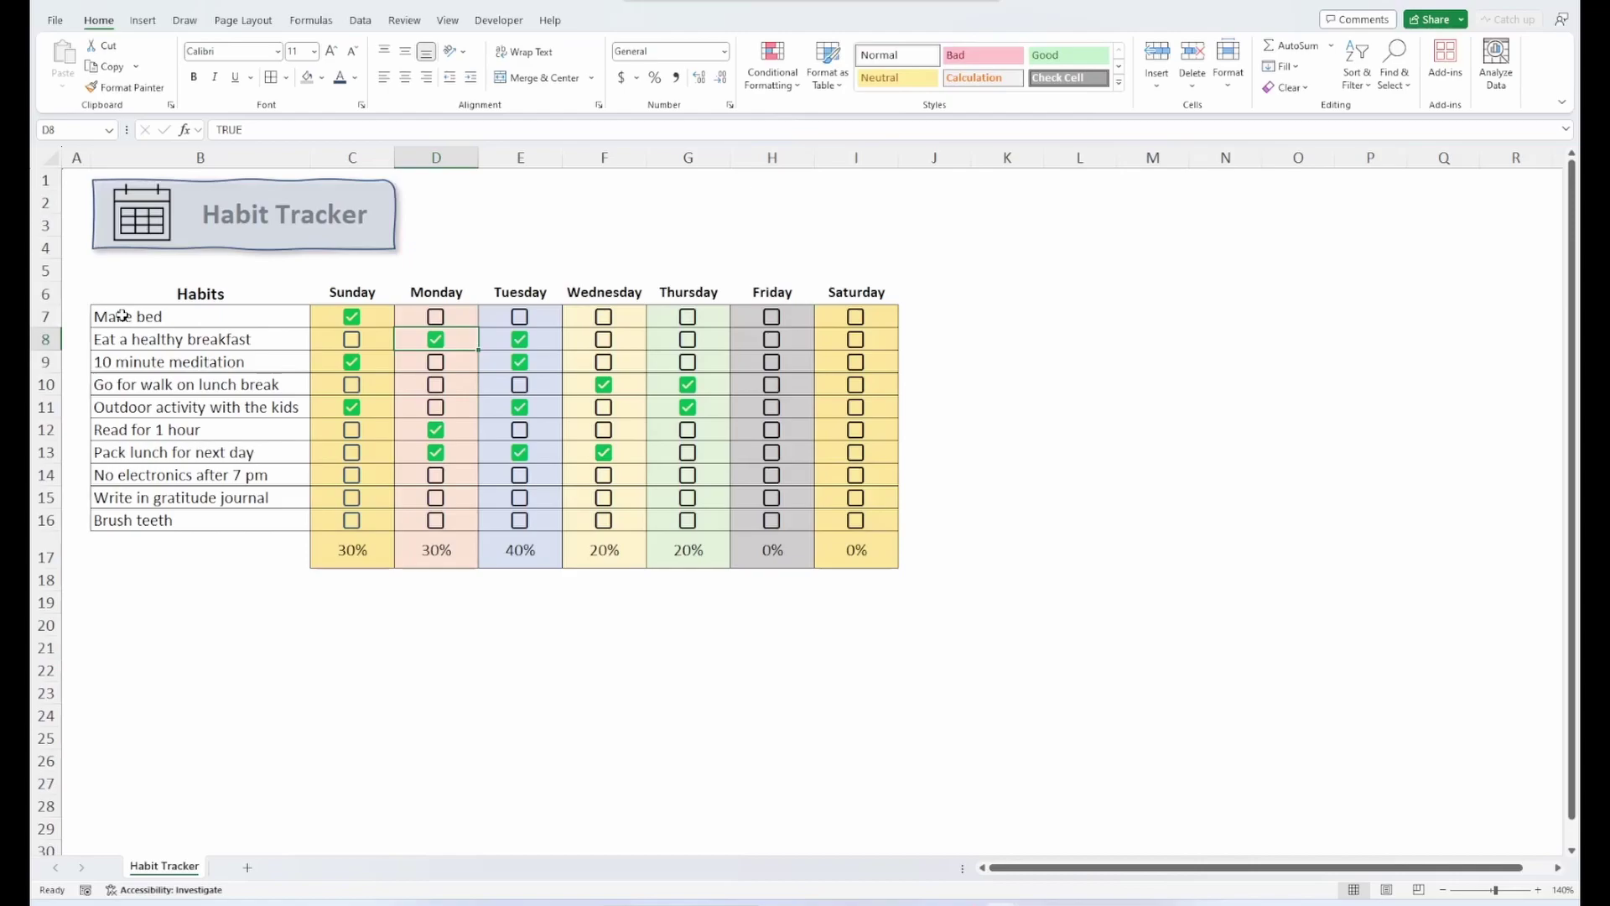
Start a formula rule on B7:B16 dividing COUNTIF of TRUE by COUNTA across C7:I7
{"action": "left_click_drag", "start_coordinate": [122, 315], "coordinate": [164, 521]}
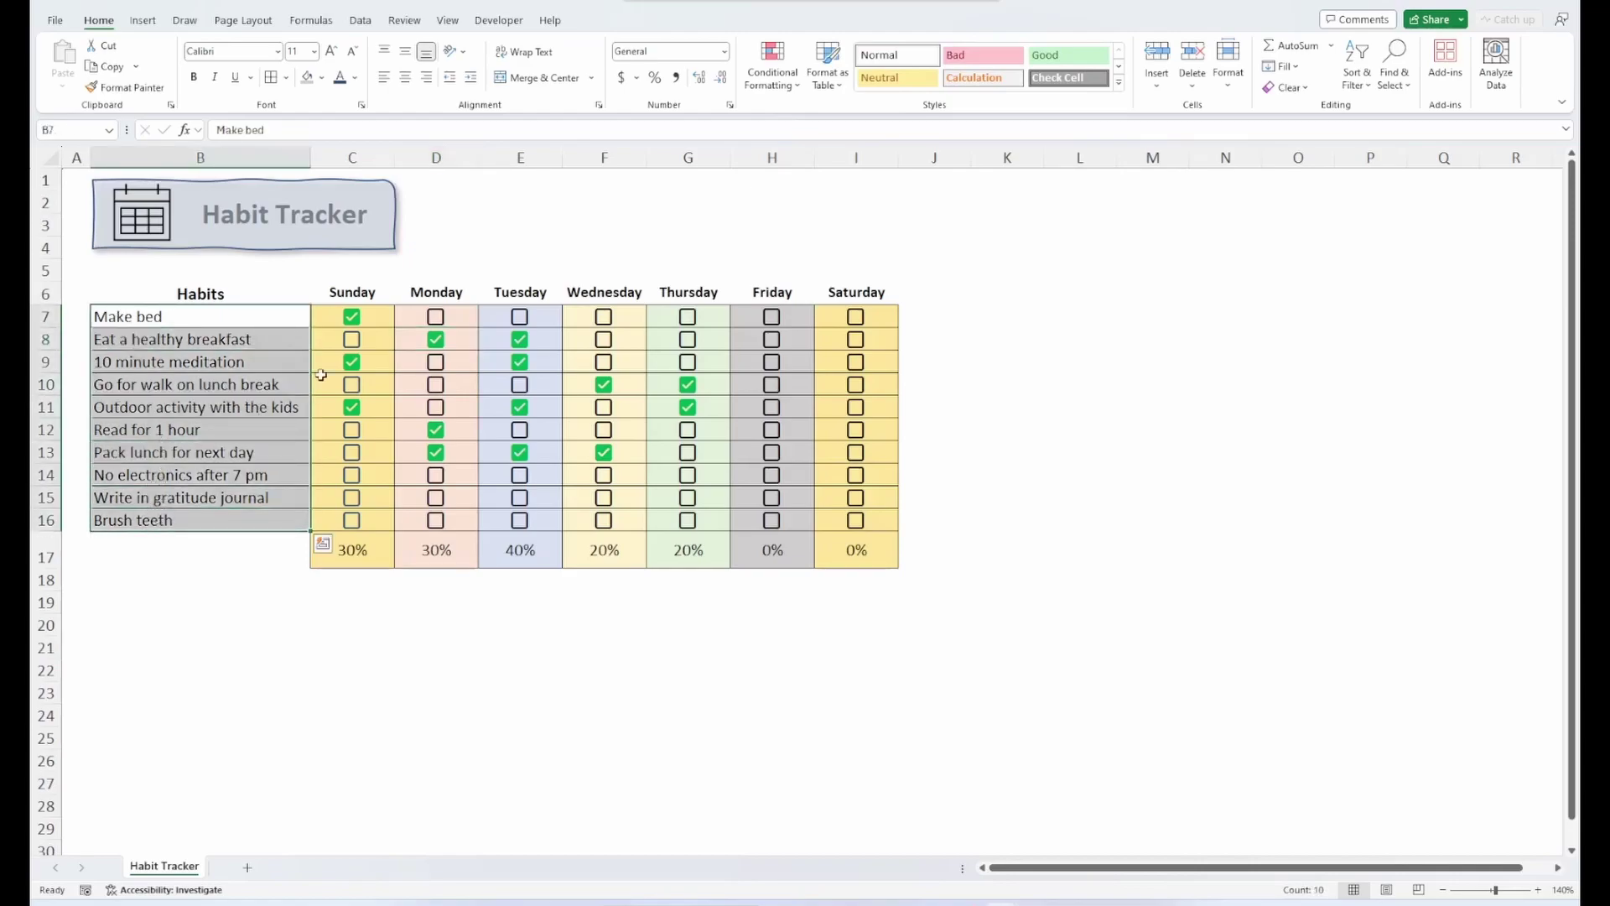
{"action": "left_click", "coordinate": [772, 62]}
{"action": "left_click", "coordinate": [770, 281]}
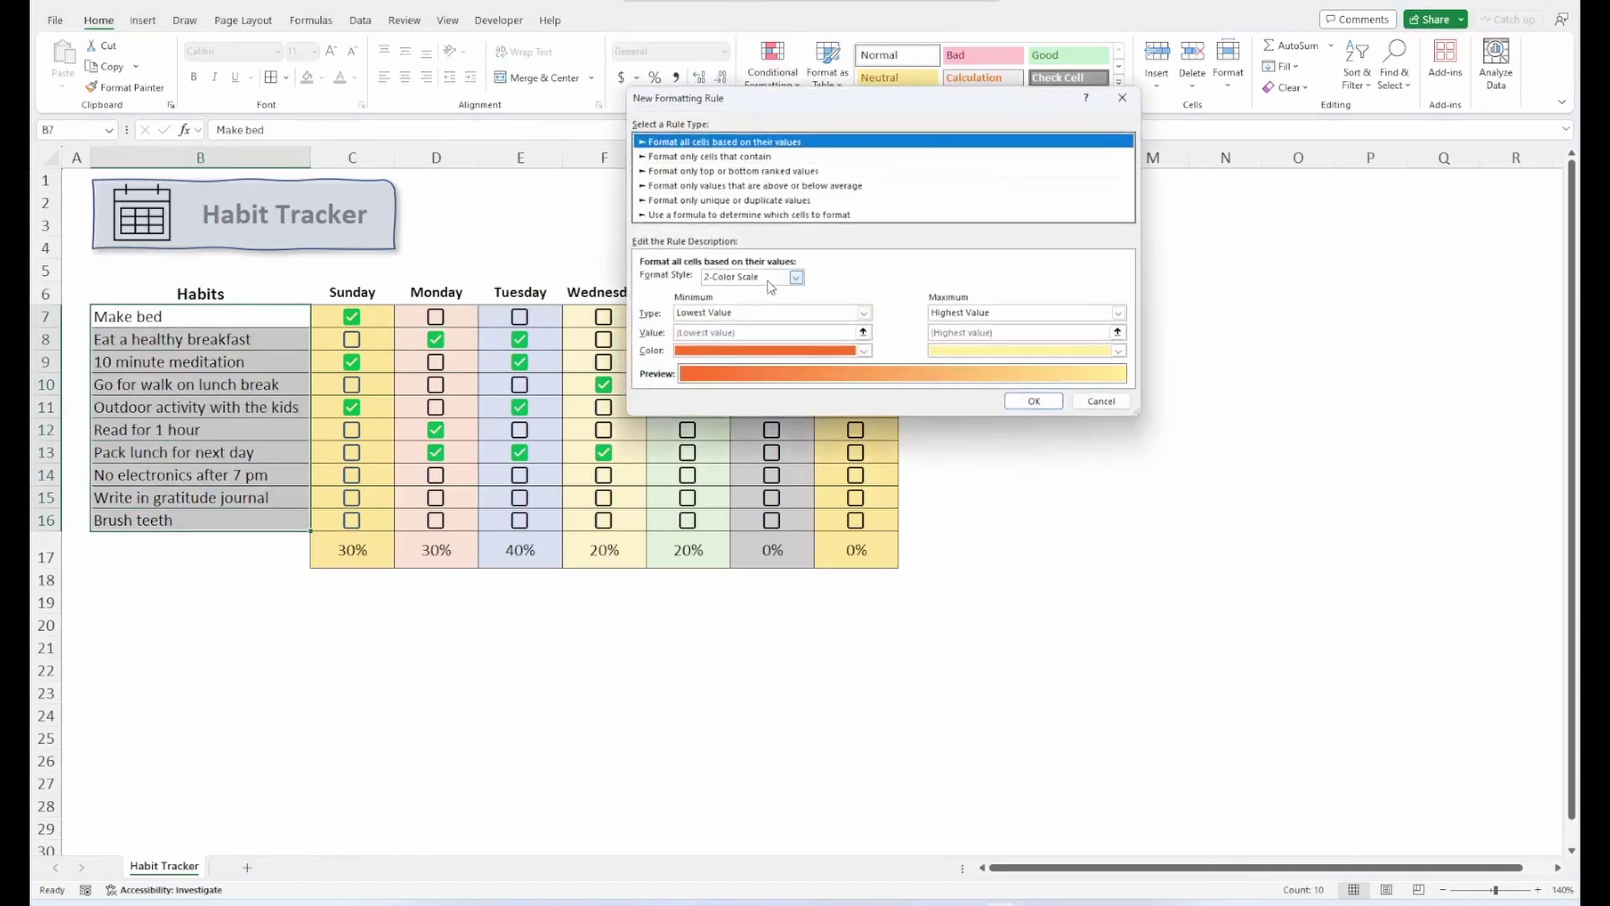
{"action": "left_click", "coordinate": [701, 215]}
{"action": "left_click", "coordinate": [657, 280]}
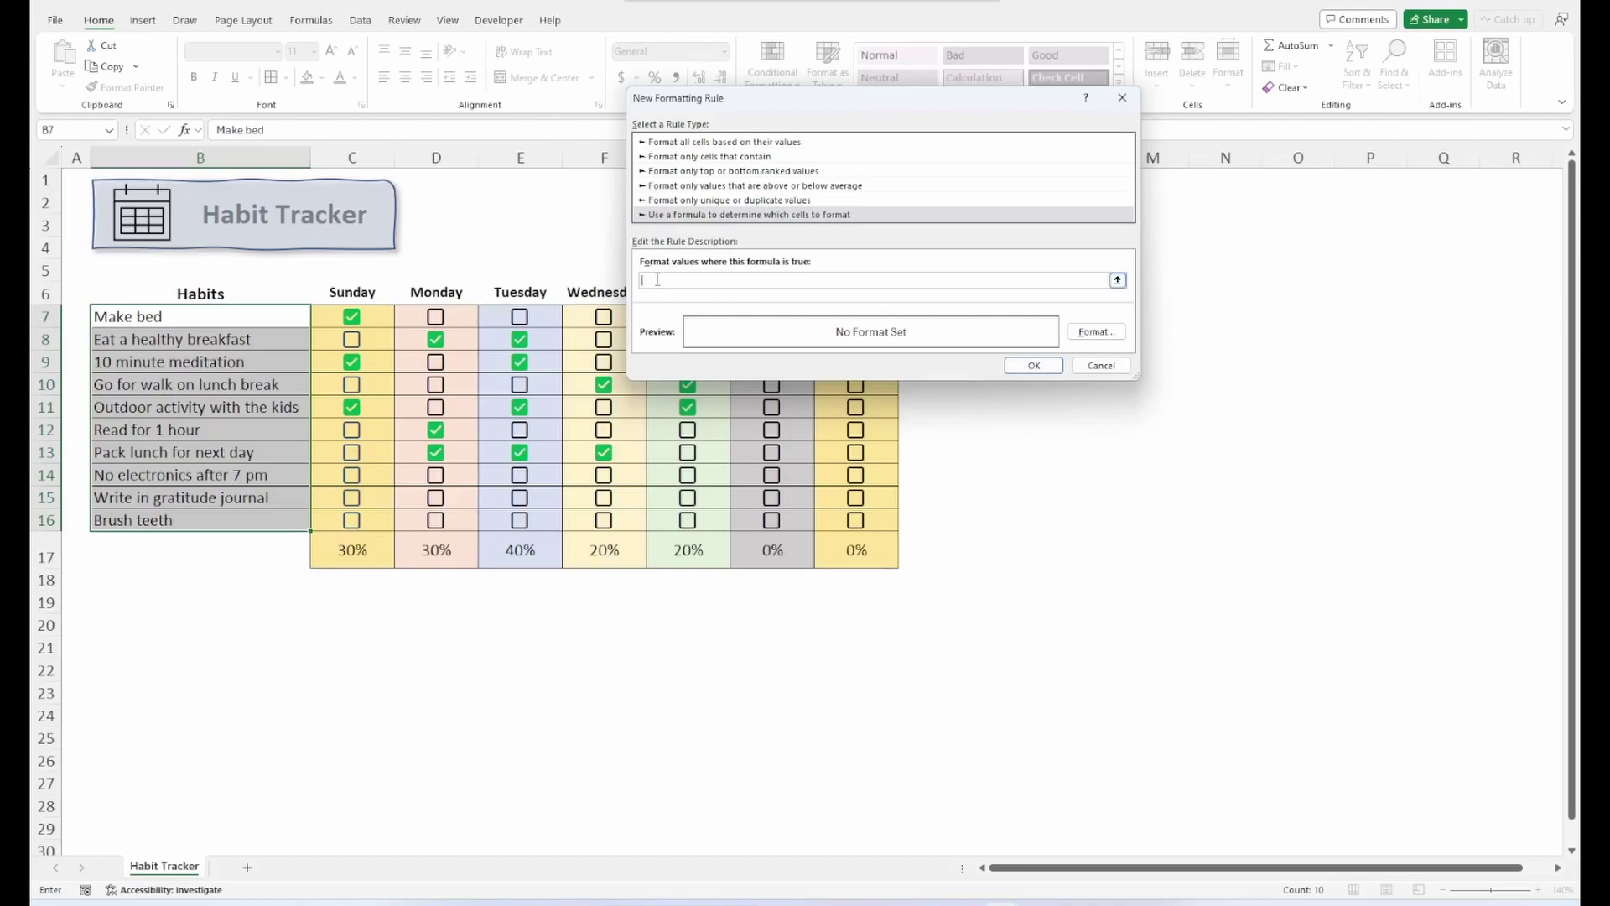
{"action": "type", "text": "=(COUNTIF("}
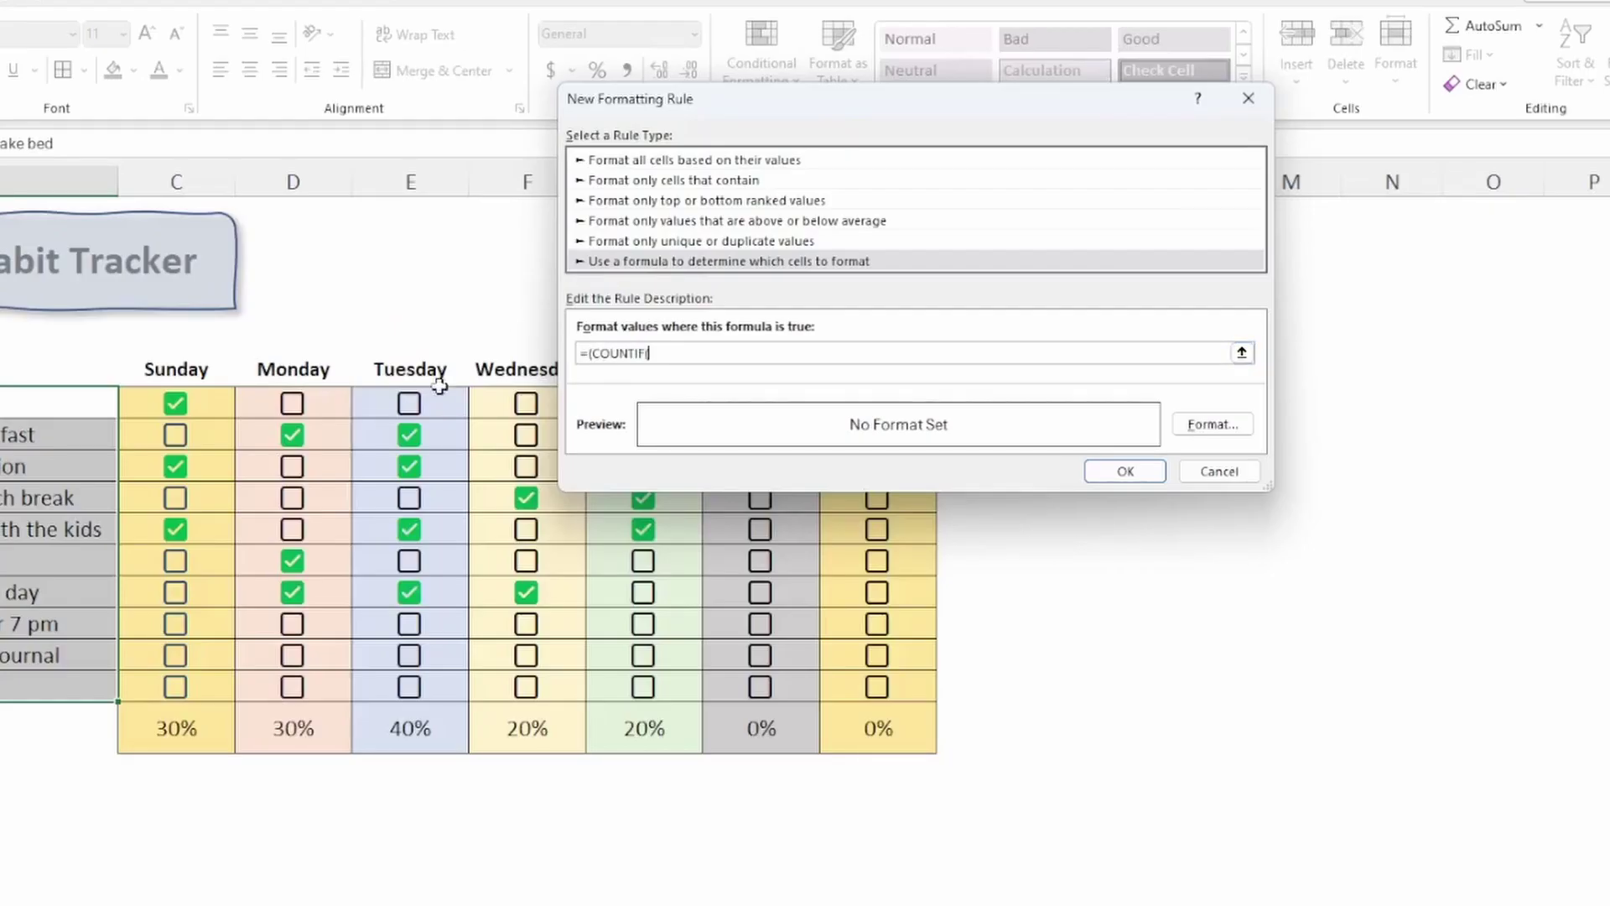
{"action": "left_click_drag", "start_coordinate": [216, 406], "coordinate": [833, 417]}
{"action": "type", "text": ",TRUE)/"}
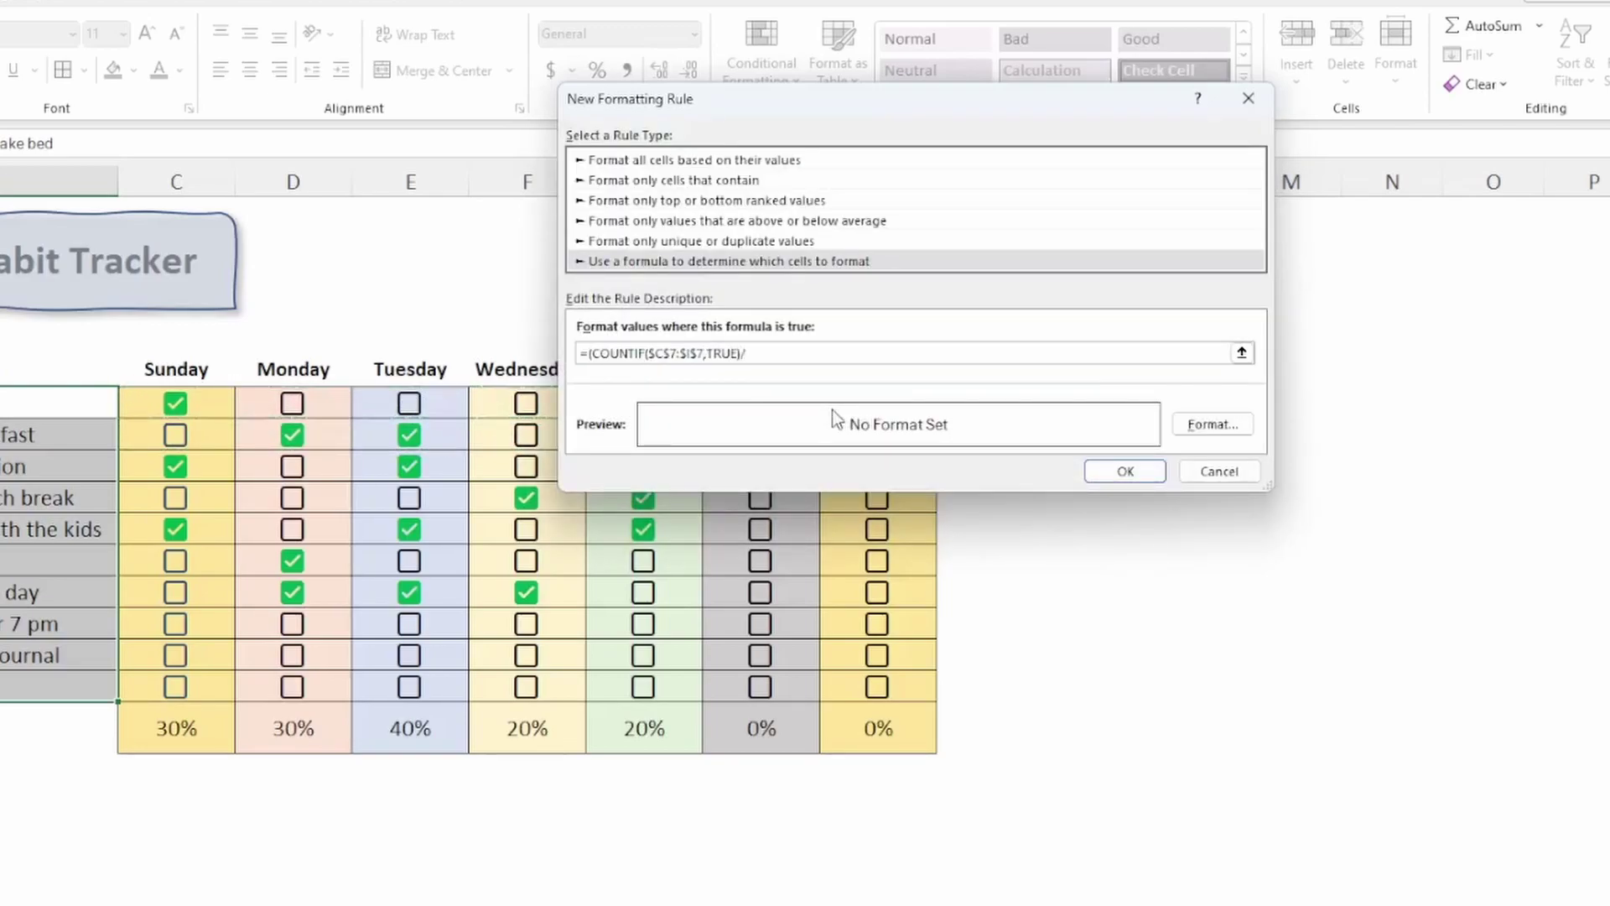
{"action": "type", "text": "COUNTA("}
{"action": "left_click_drag", "start_coordinate": [206, 396], "coordinate": [964, 435]}
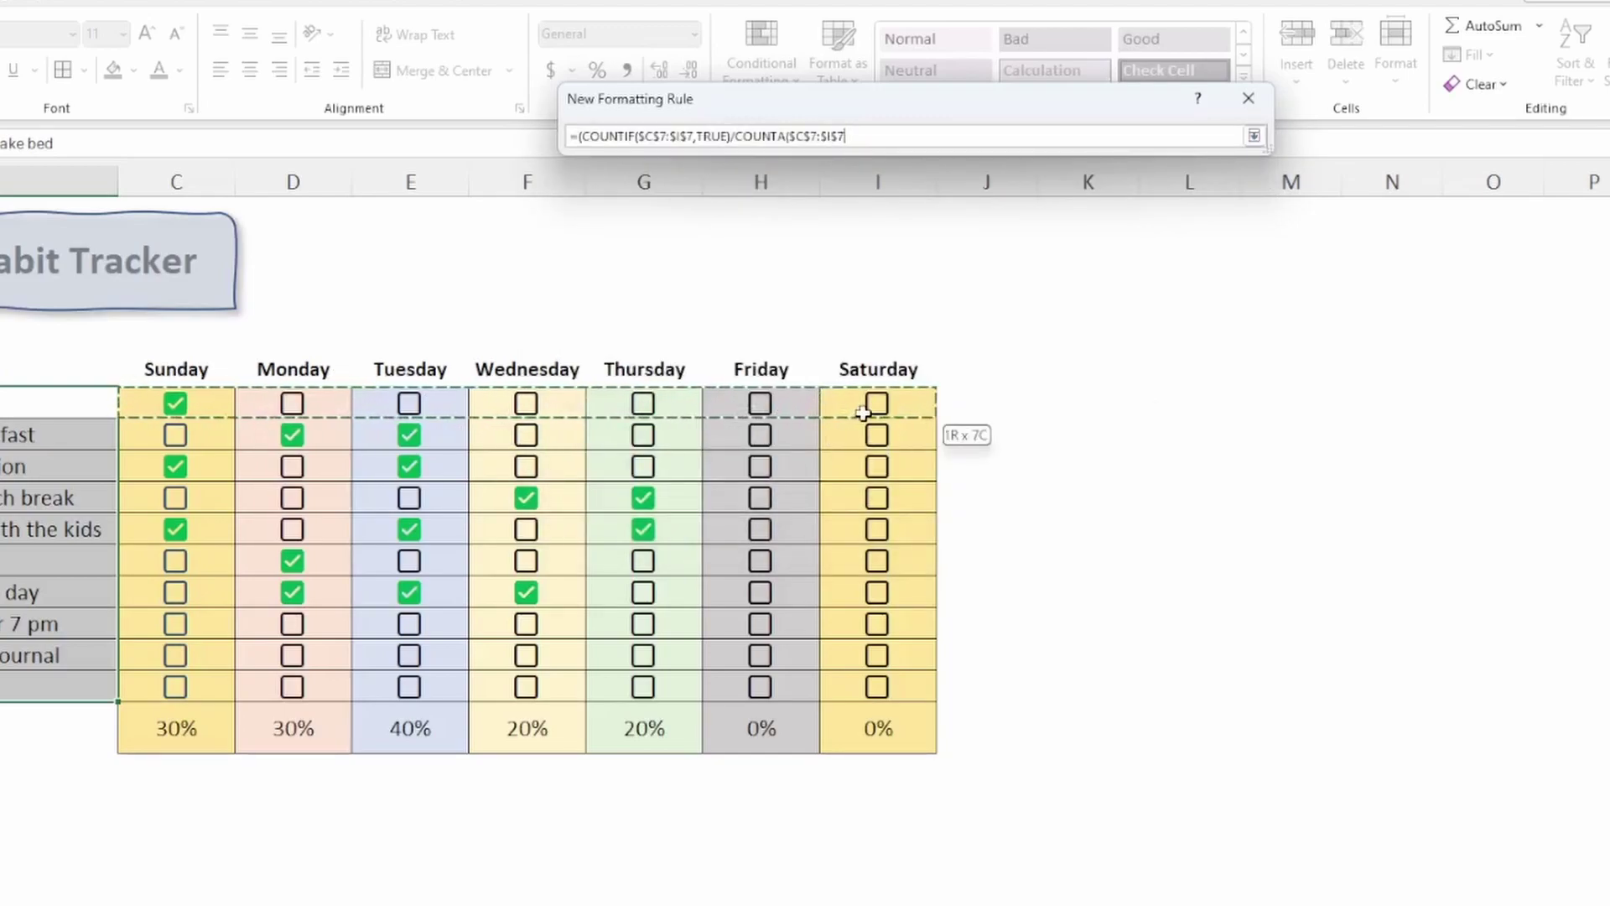
{"action": "type", "text": "))=1"}
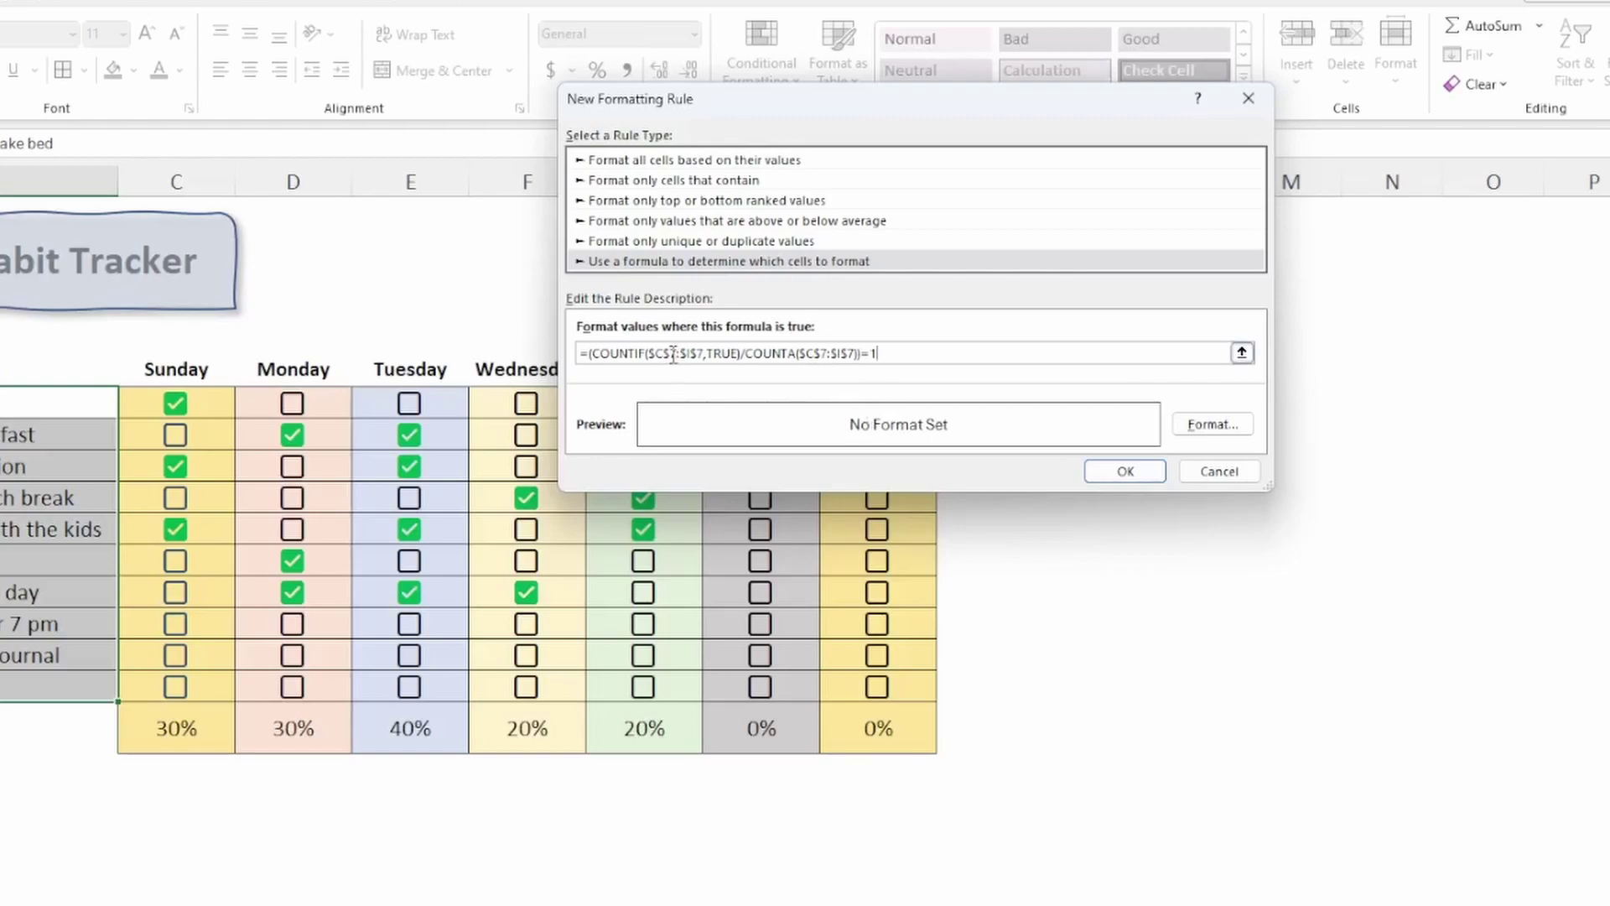
Make the rule's ranges row-relative as $C7:$I7
{"action": "key", "text": "BackSpace"}
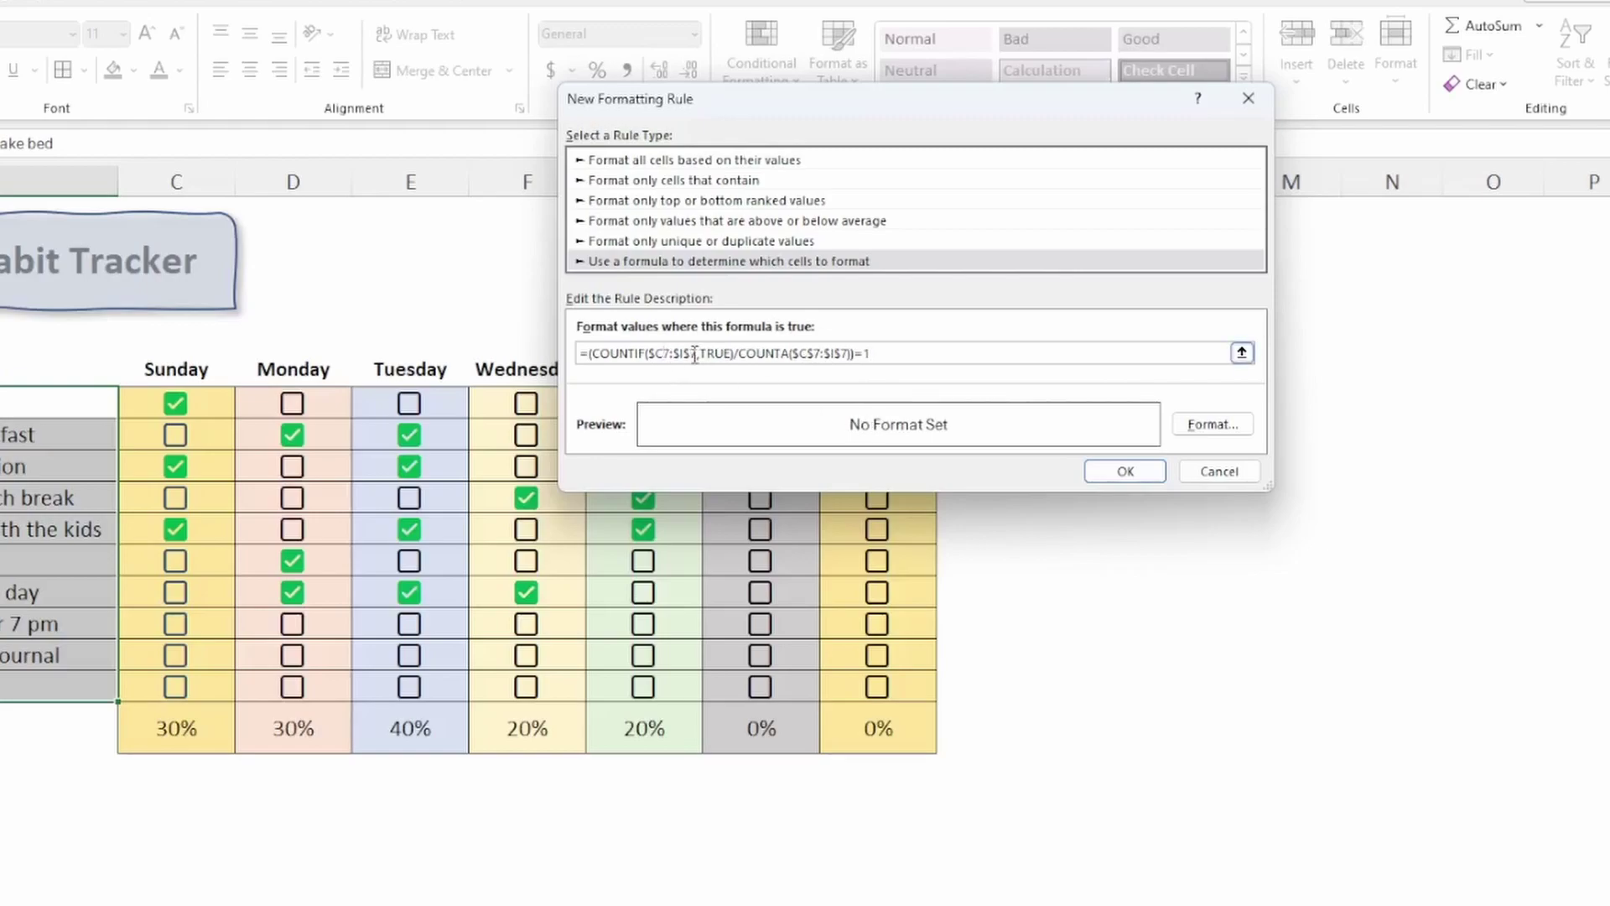
{"action": "left_click", "coordinate": [691, 352]}
{"action": "key", "text": "BackSpace"}
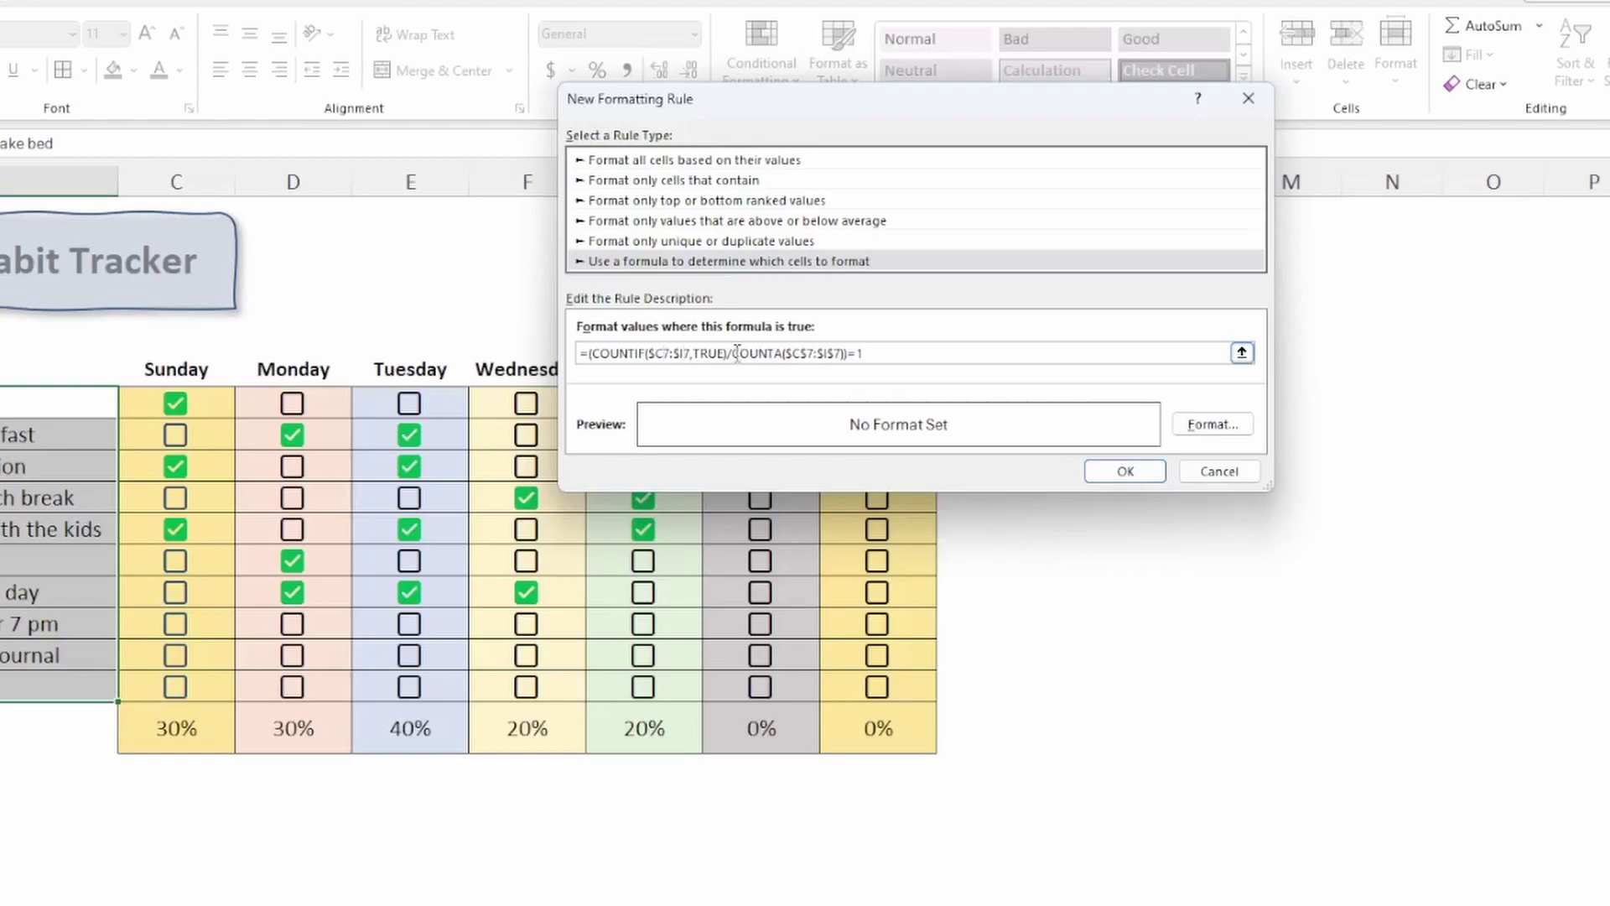
{"action": "left_click", "coordinate": [812, 352]}
{"action": "key", "text": "BackSpace"}
{"action": "left_click", "coordinate": [827, 352]}
{"action": "key", "text": "BackSpace"}
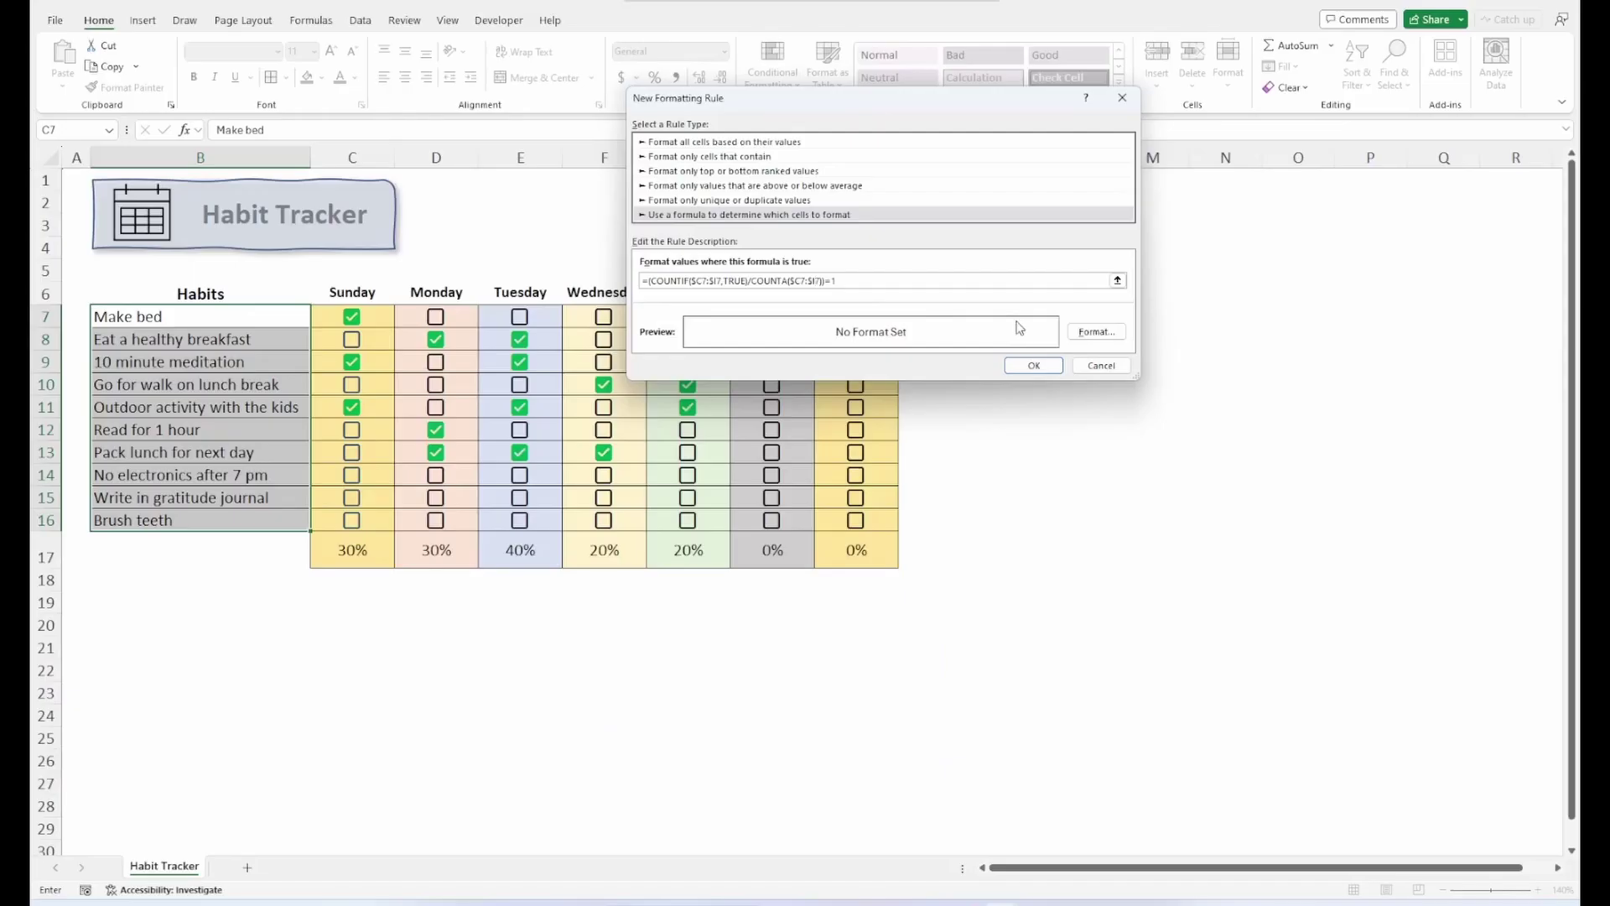
Format fully completed habit names with strikethrough
{"action": "left_click", "coordinate": [1204, 428]}
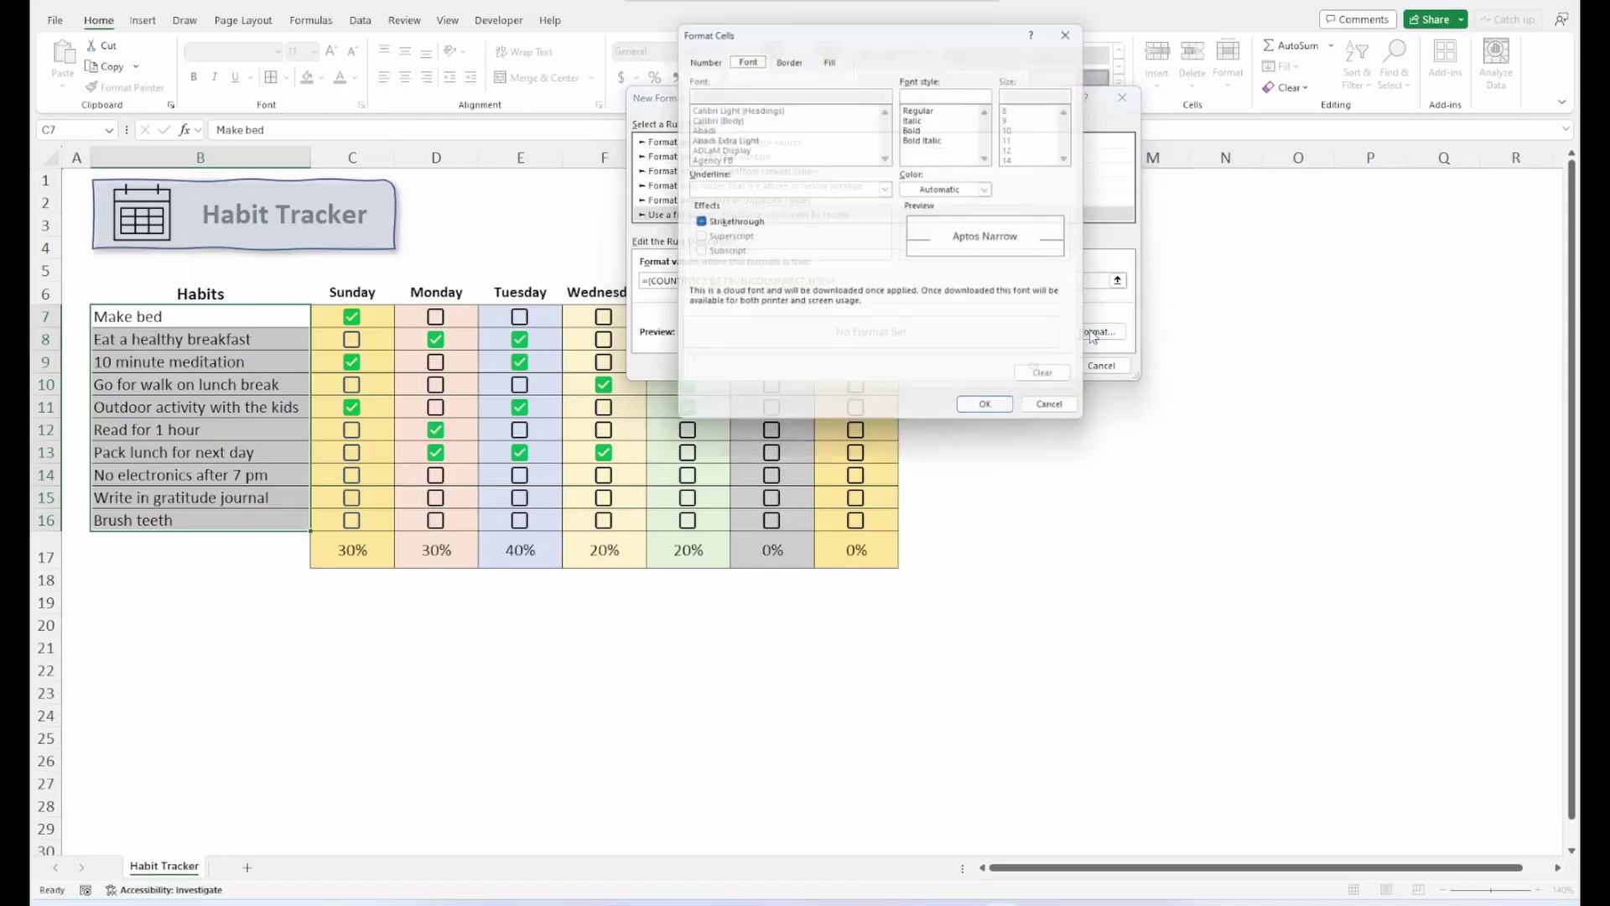
{"action": "left_click", "coordinate": [695, 223]}
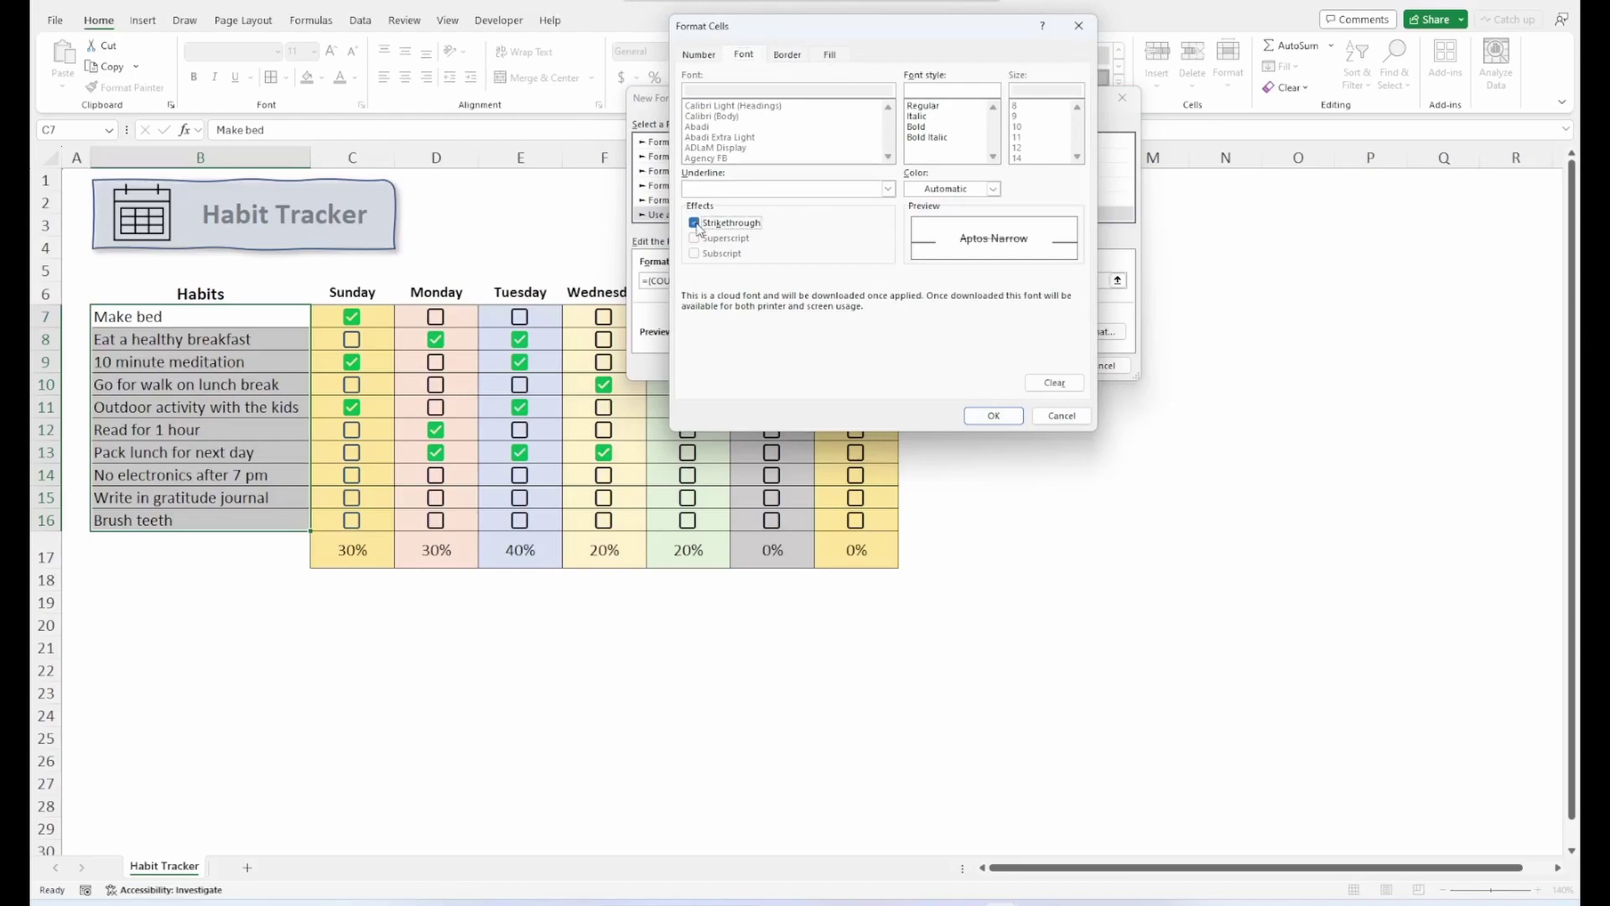
{"action": "left_click", "coordinate": [989, 416]}
Confirm the formatting rule and tick Make bed for Monday through Saturday
{"action": "left_click", "coordinate": [1058, 366]}
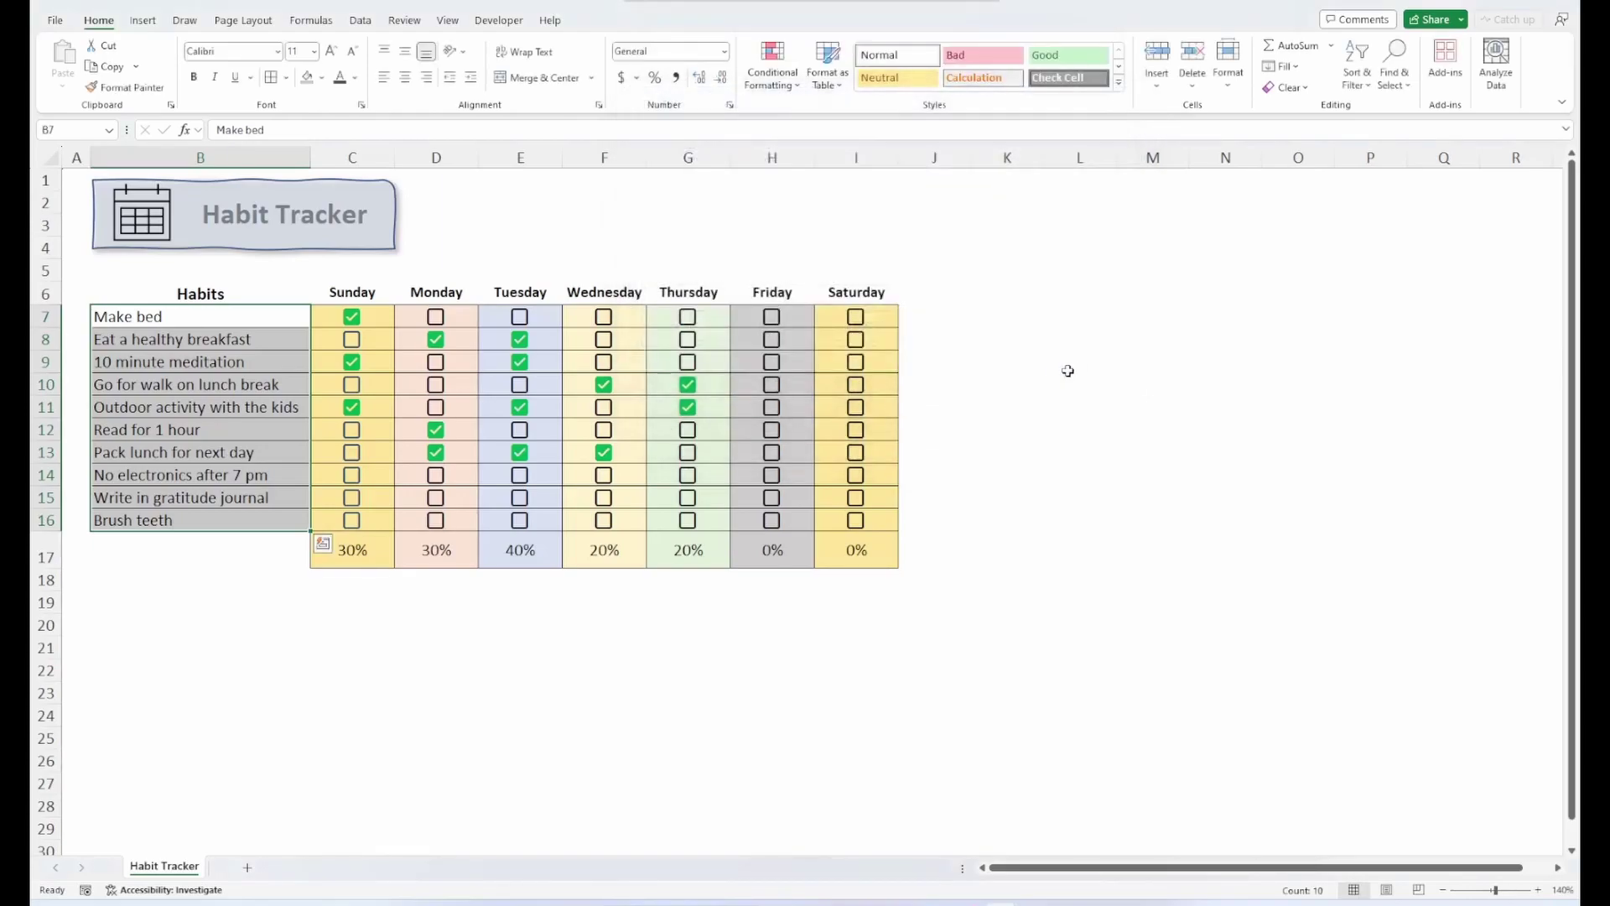
{"action": "left_click", "coordinate": [435, 316]}
{"action": "left_click", "coordinate": [519, 316]}
{"action": "left_click", "coordinate": [604, 316]}
{"action": "left_click", "coordinate": [687, 316]}
{"action": "left_click", "coordinate": [772, 317]}
{"action": "left_click", "coordinate": [855, 316]}
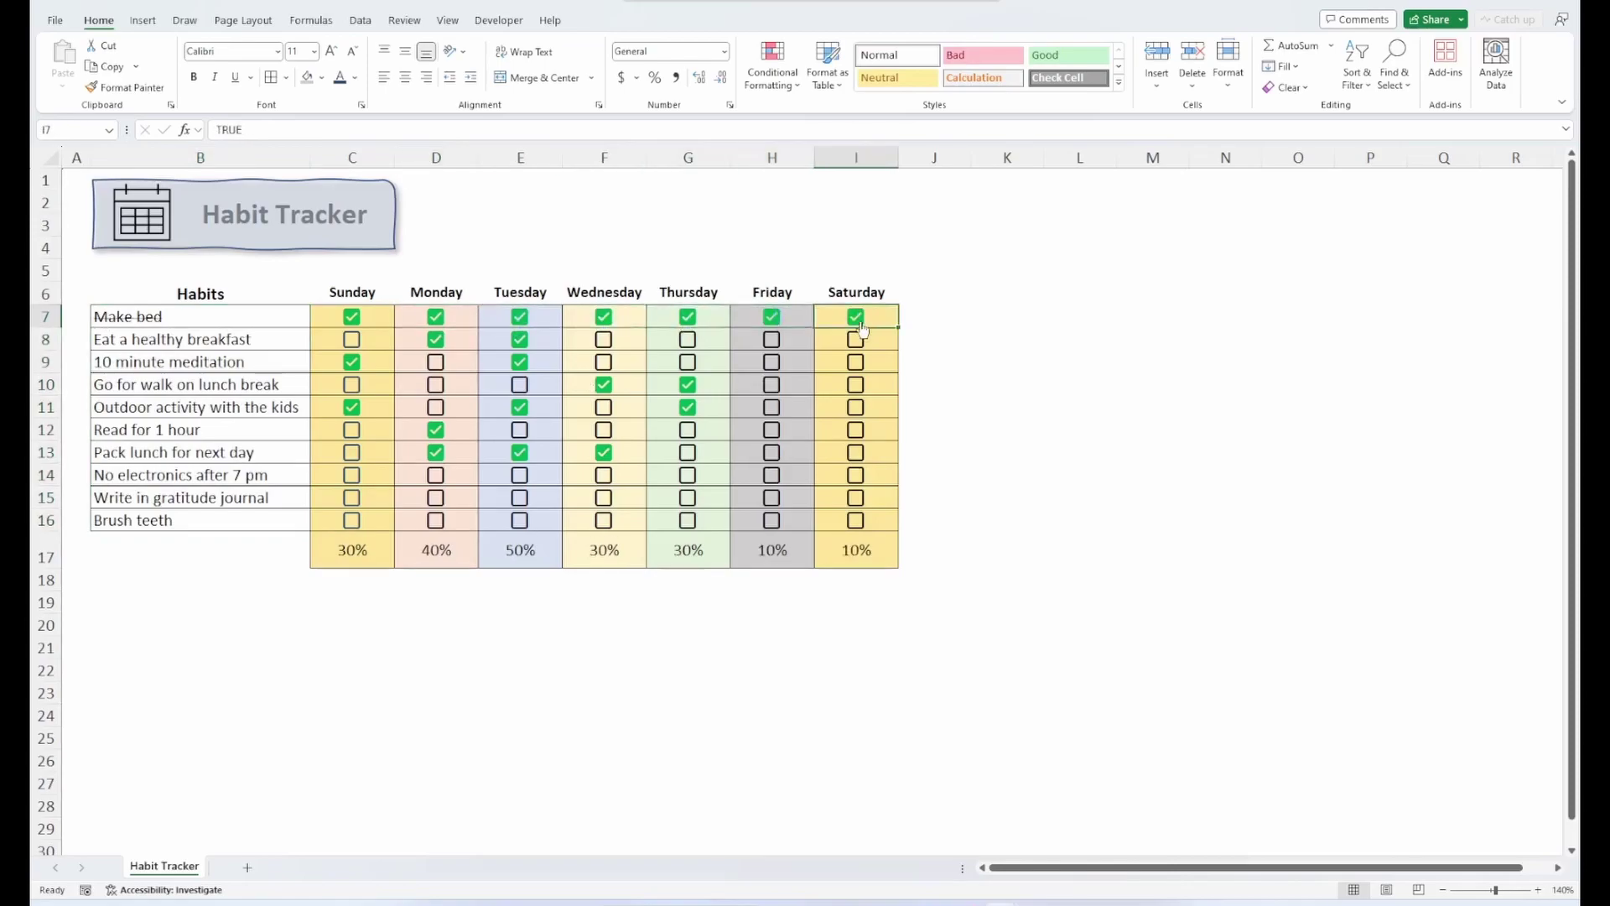
Tick Write in gratitude journal for every day from Sunday to Saturday in row 15
{"action": "left_click", "coordinate": [351, 499]}
{"action": "left_click", "coordinate": [431, 506]}
{"action": "left_click", "coordinate": [436, 498]}
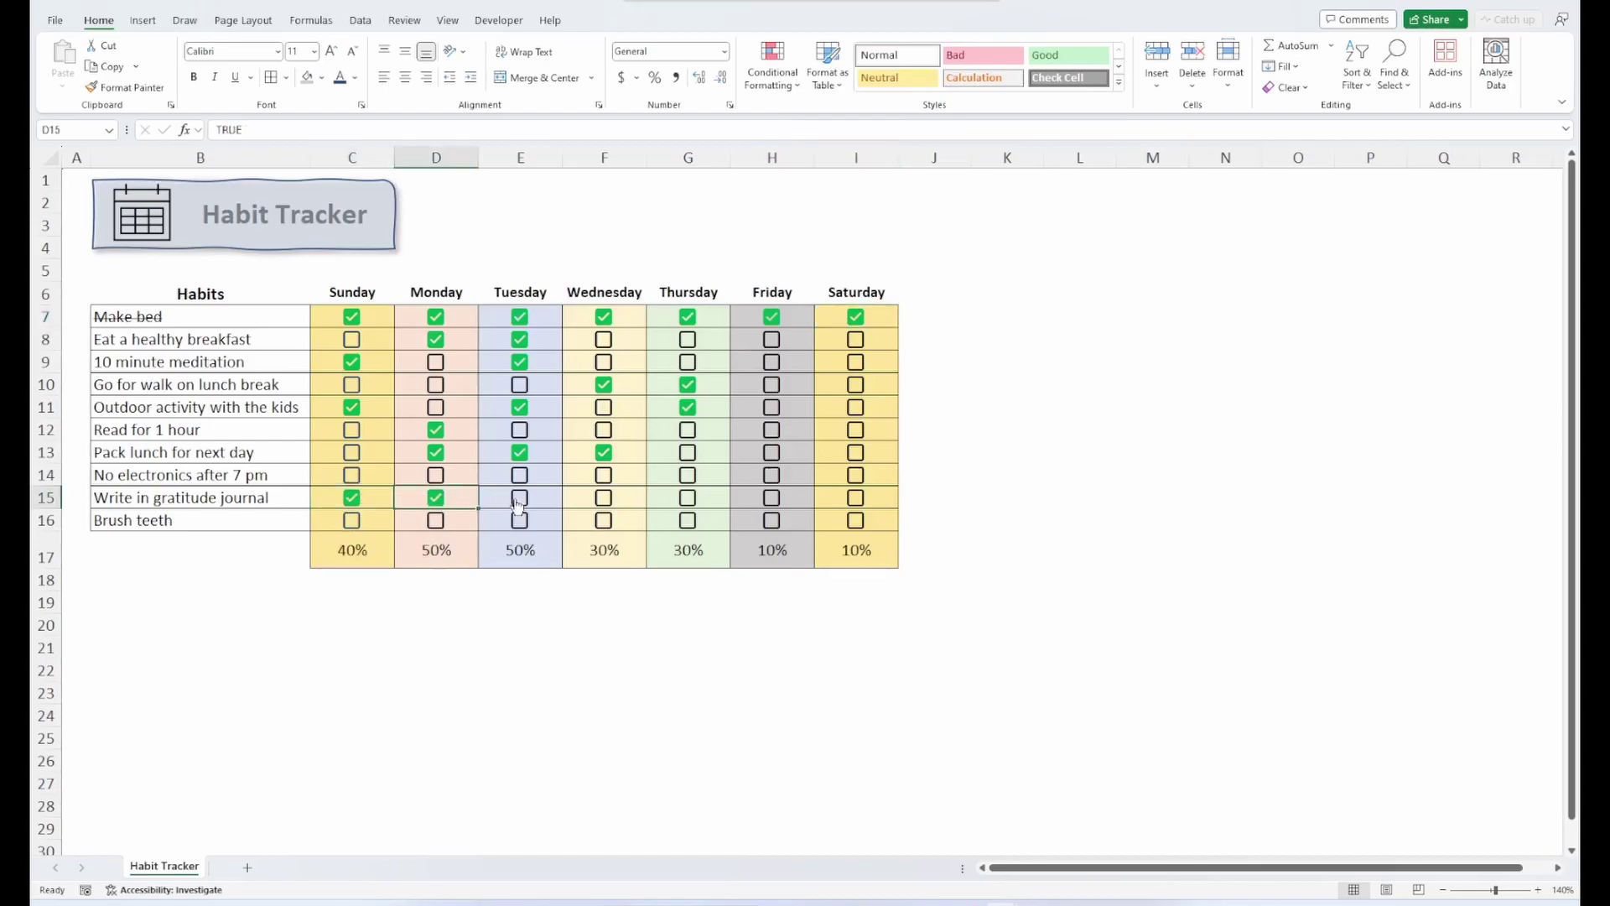
{"action": "left_click", "coordinate": [519, 499]}
{"action": "left_click", "coordinate": [603, 498]}
{"action": "left_click", "coordinate": [687, 498]}
{"action": "left_click", "coordinate": [770, 498]}
{"action": "left_click", "coordinate": [854, 500]}
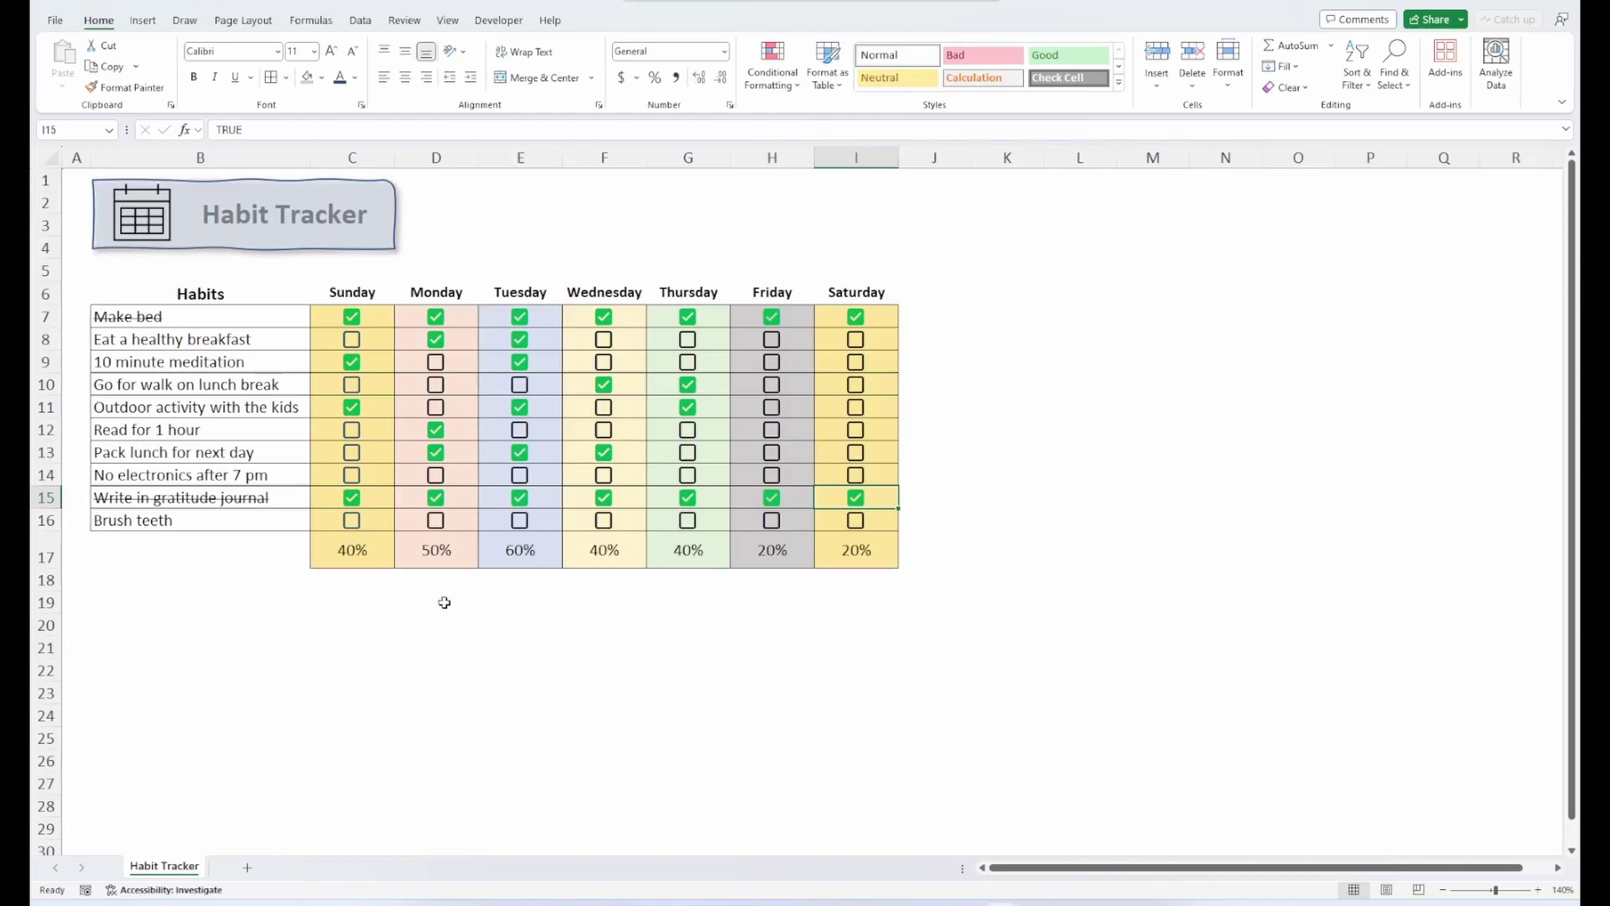
Insert an empty clustered bar chart from an empty cell away from the table
{"action": "left_click", "coordinate": [915, 651]}
{"action": "left_click", "coordinate": [142, 20]}
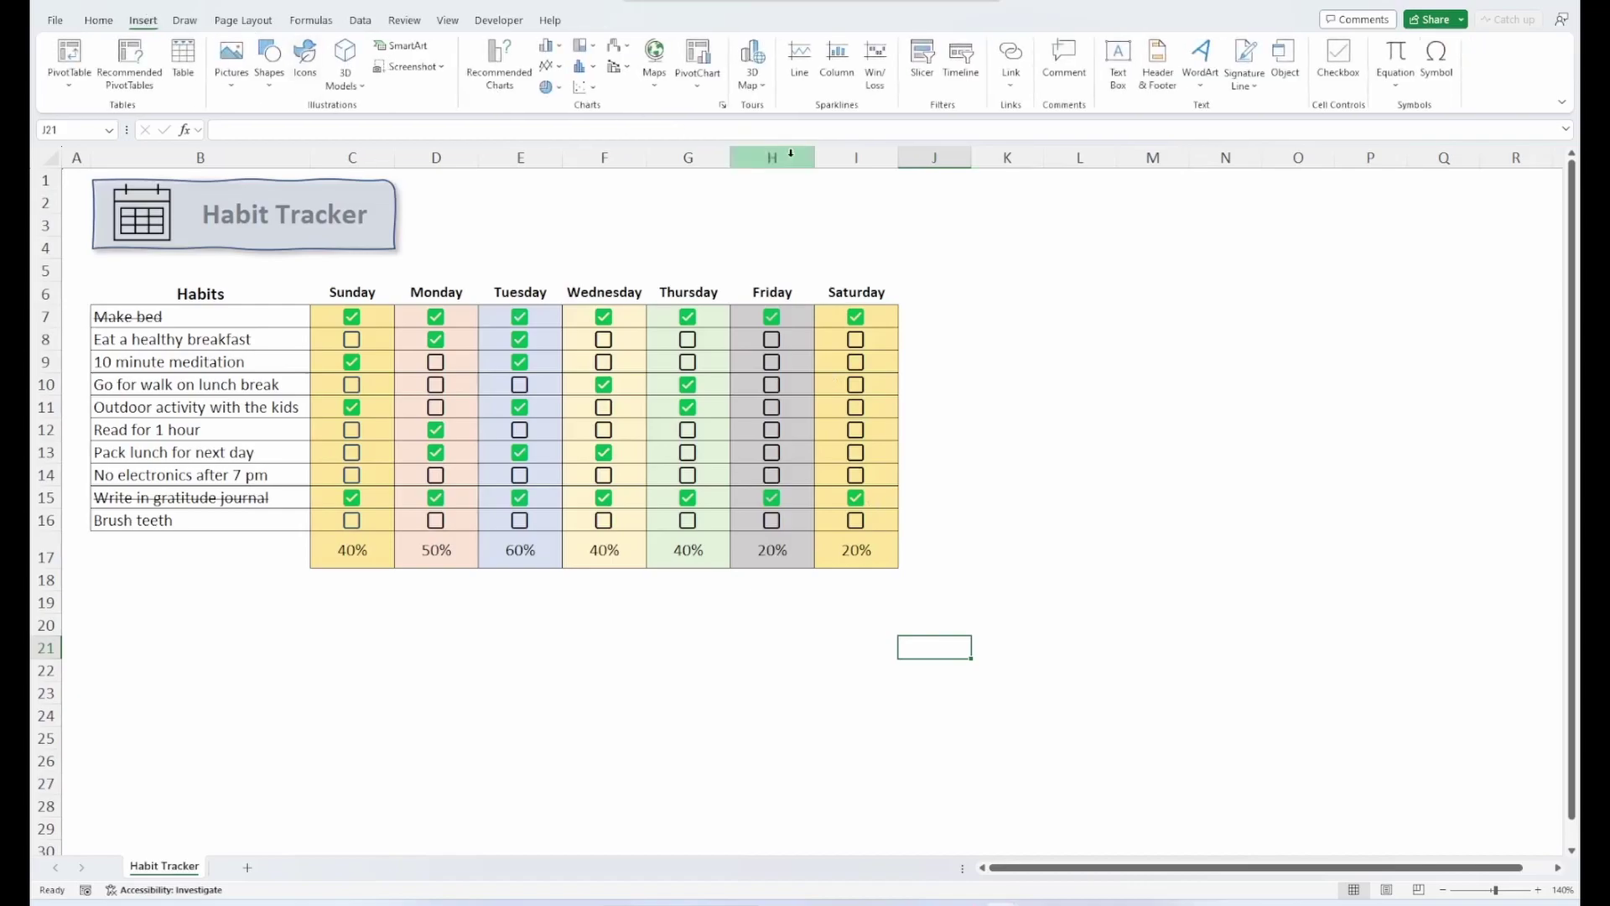
{"action": "left_click", "coordinate": [550, 45]}
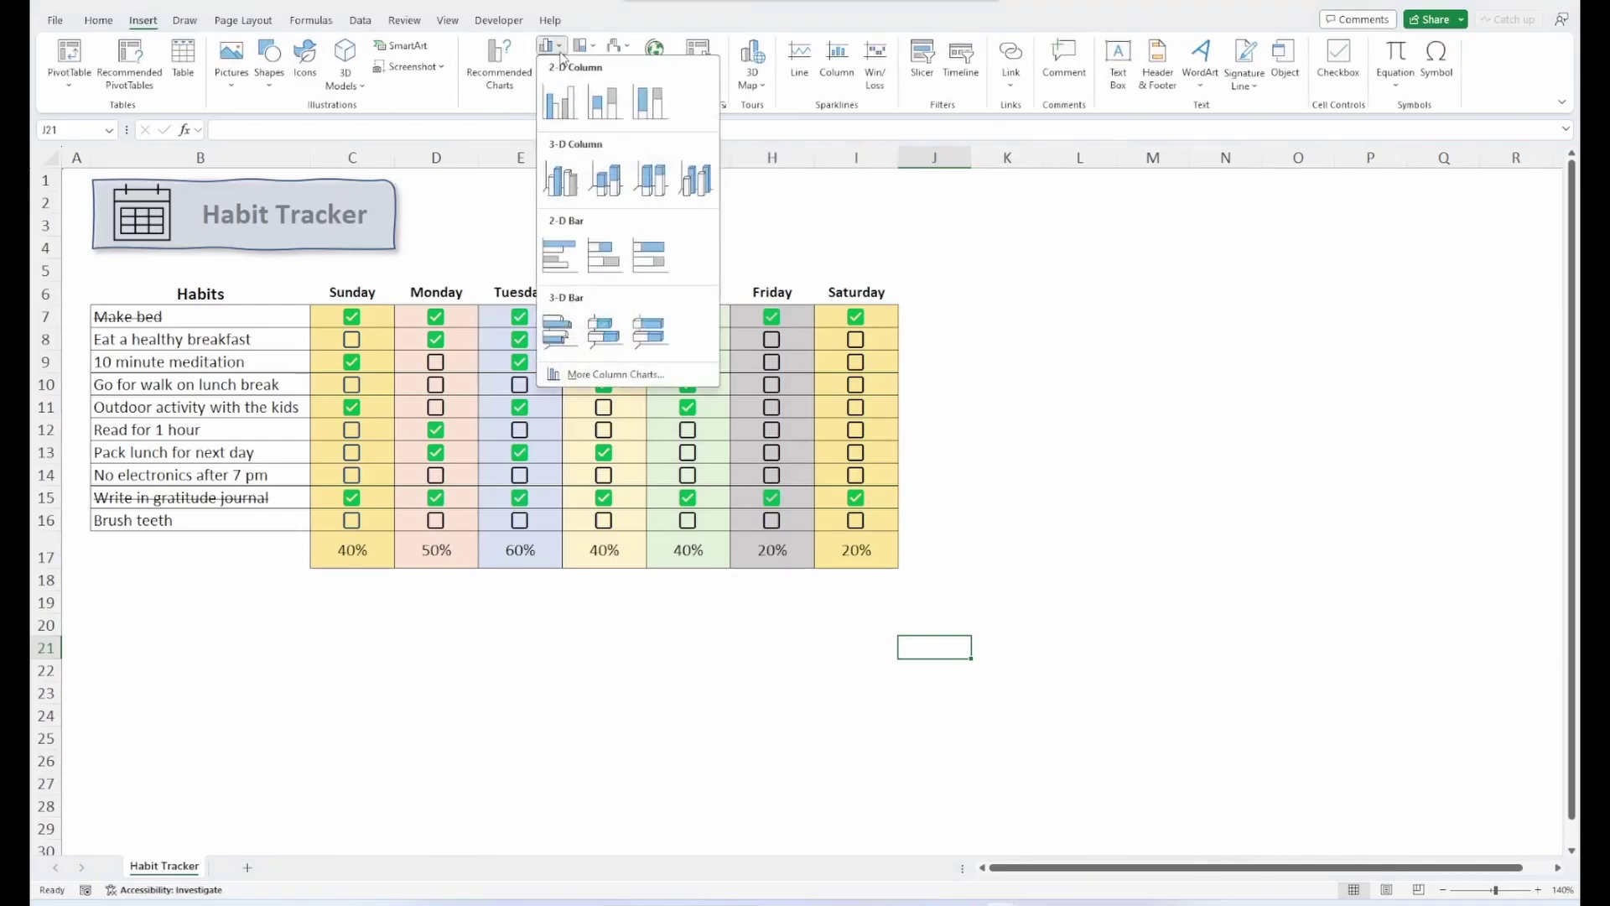
{"action": "left_click", "coordinate": [559, 251]}
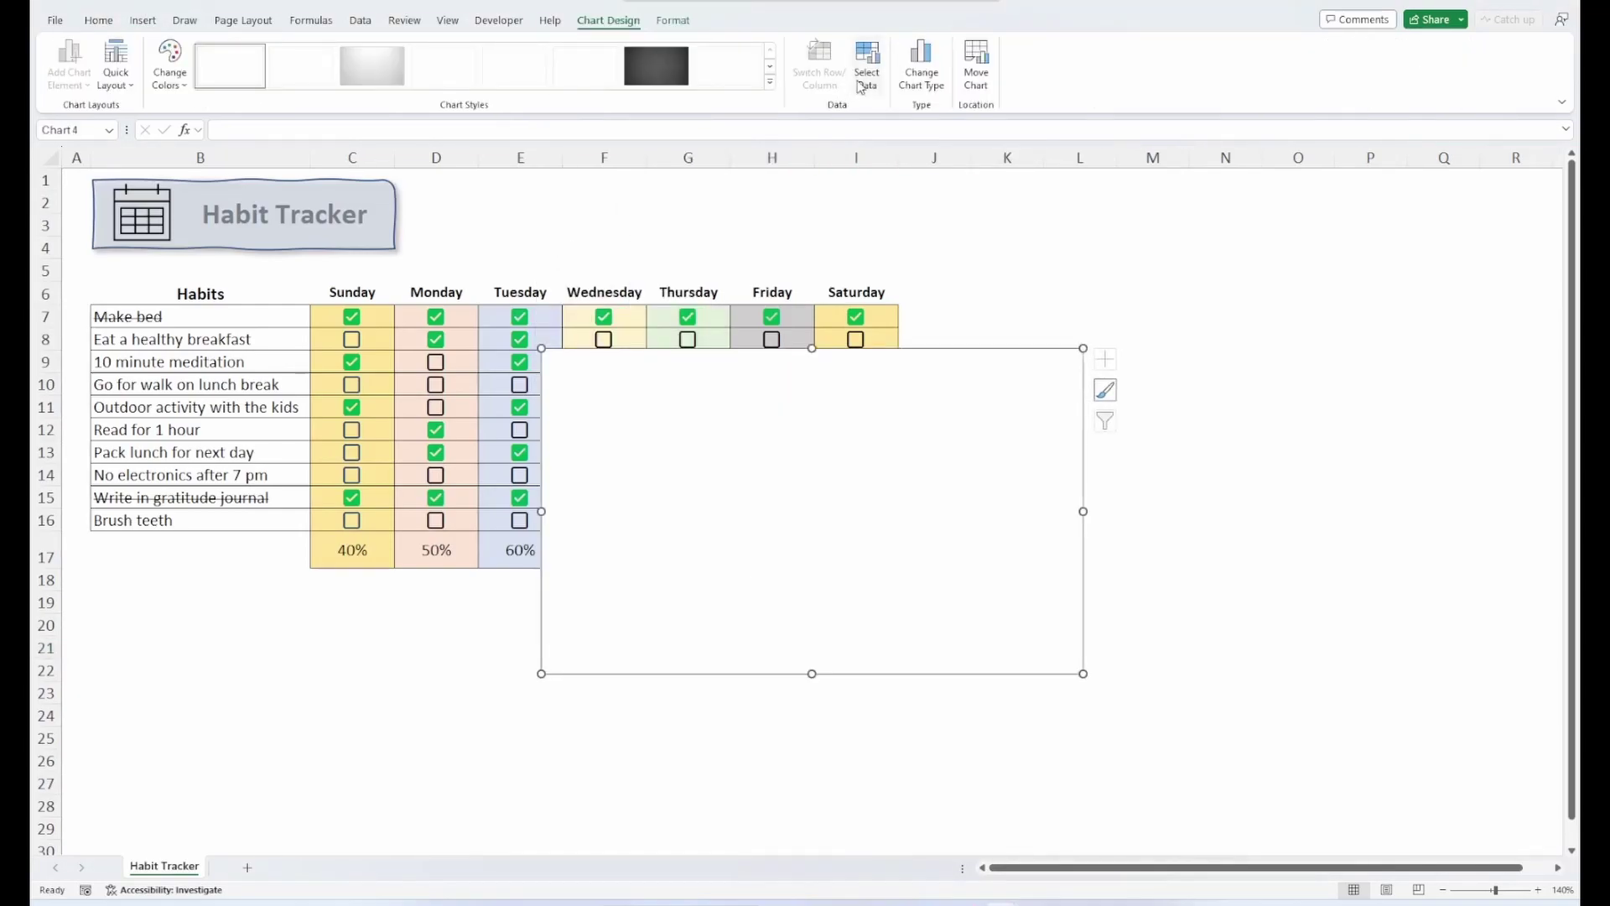
Add a series from C17:I17 and use the day headers C6:I6 as axis labels
{"action": "left_click", "coordinate": [864, 80]}
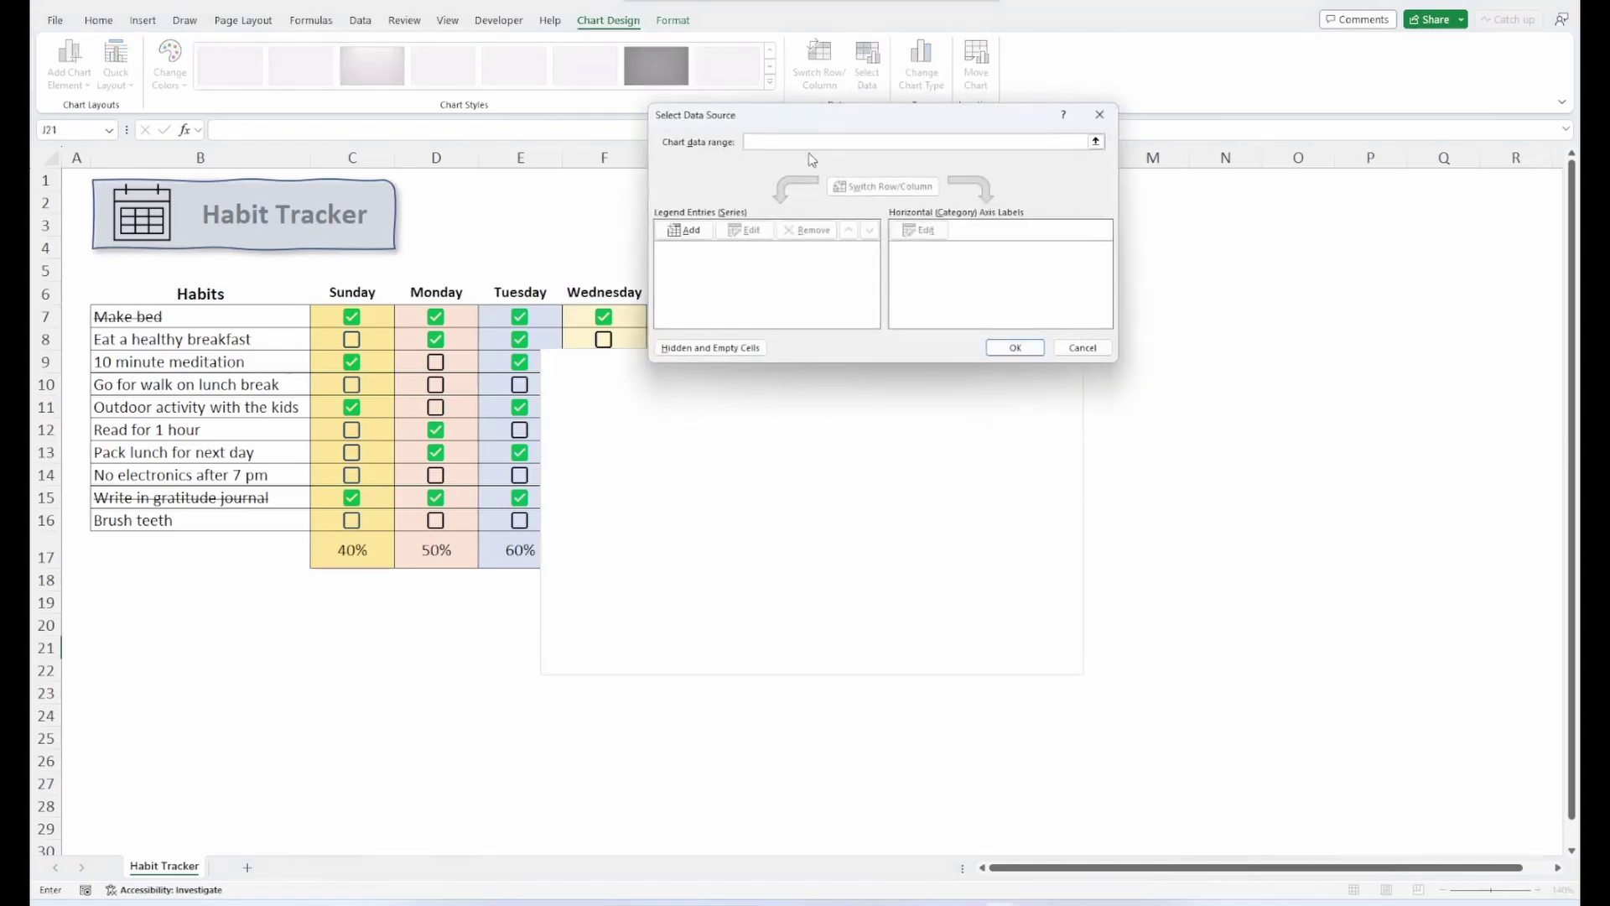
{"action": "left_click", "coordinate": [683, 229]}
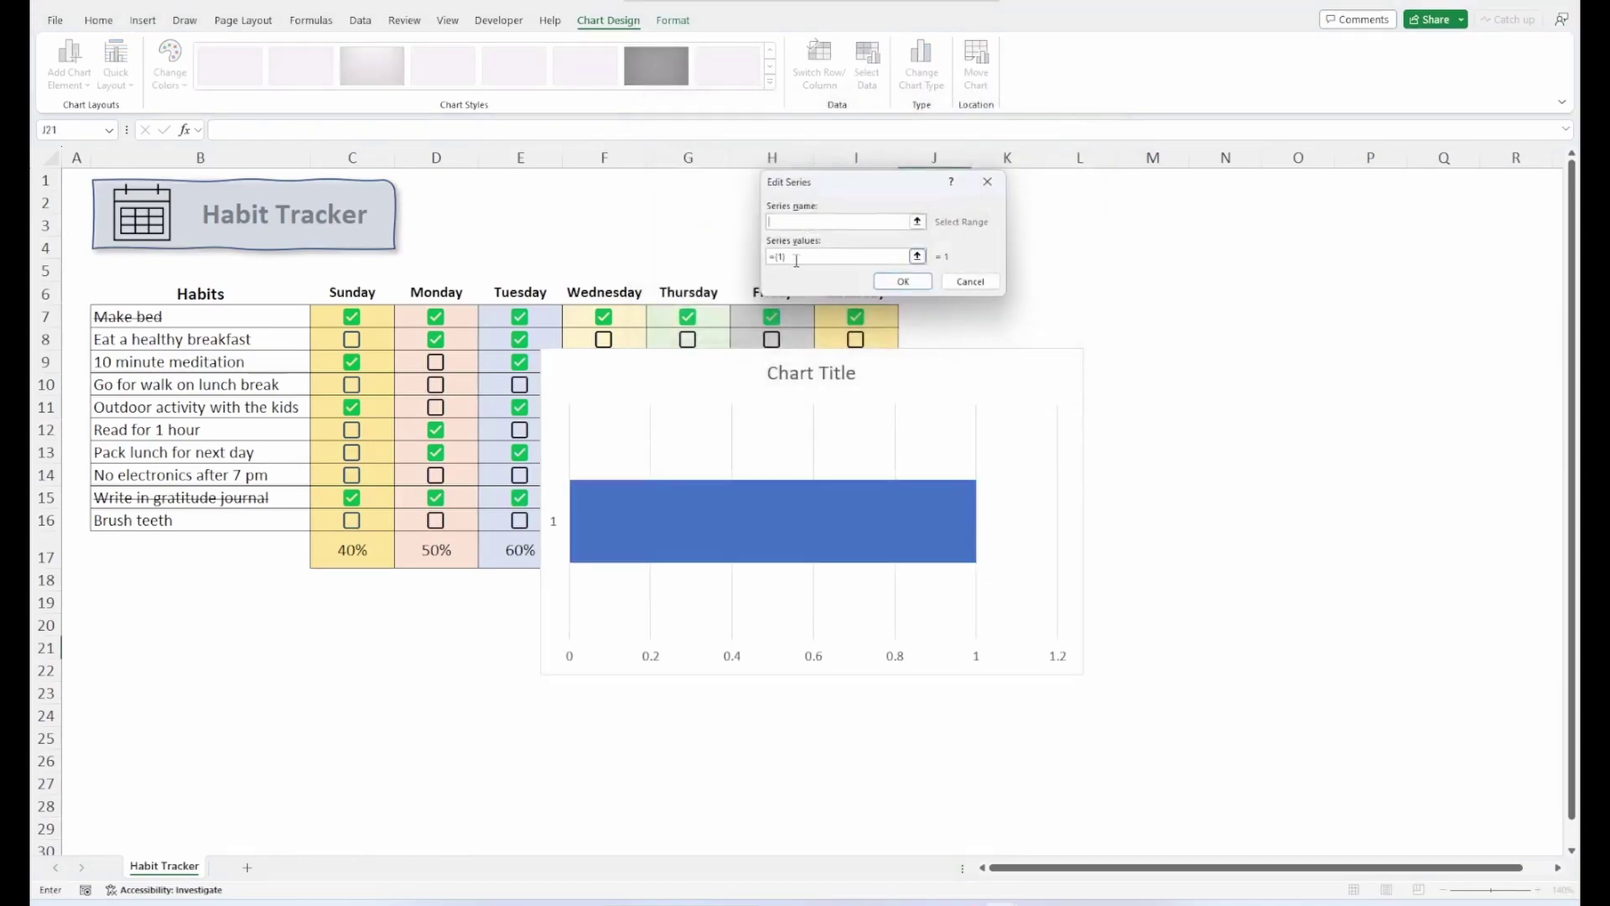
{"action": "left_click_drag", "start_coordinate": [796, 260], "coordinate": [746, 261]}
{"action": "left_click_drag", "start_coordinate": [377, 549], "coordinate": [854, 554]}
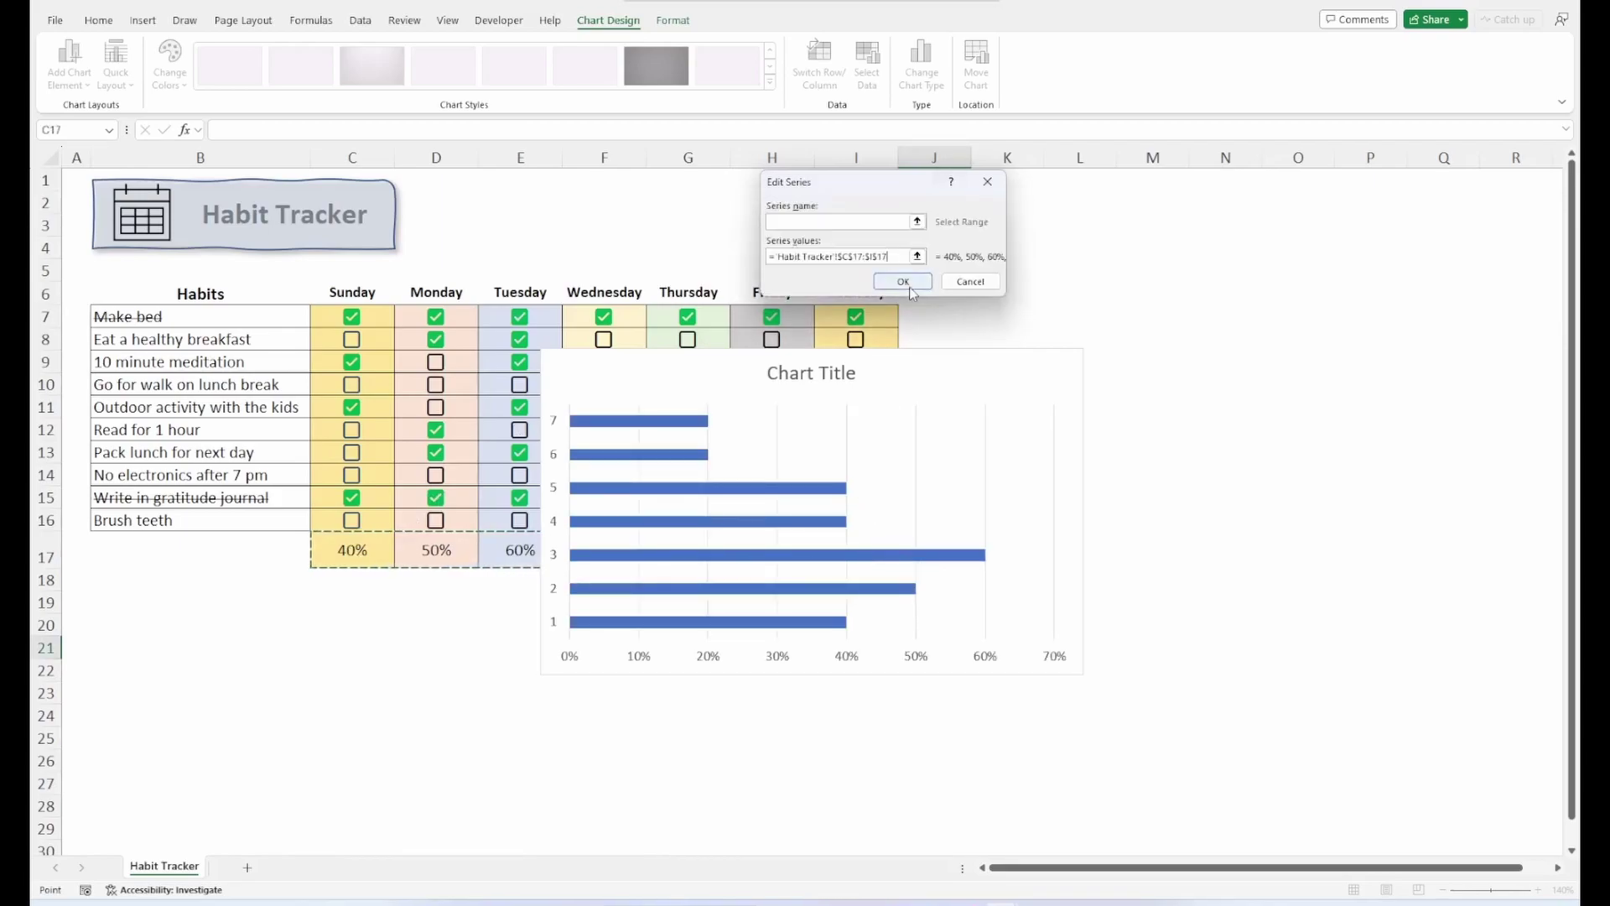
{"action": "left_click", "coordinate": [903, 282]}
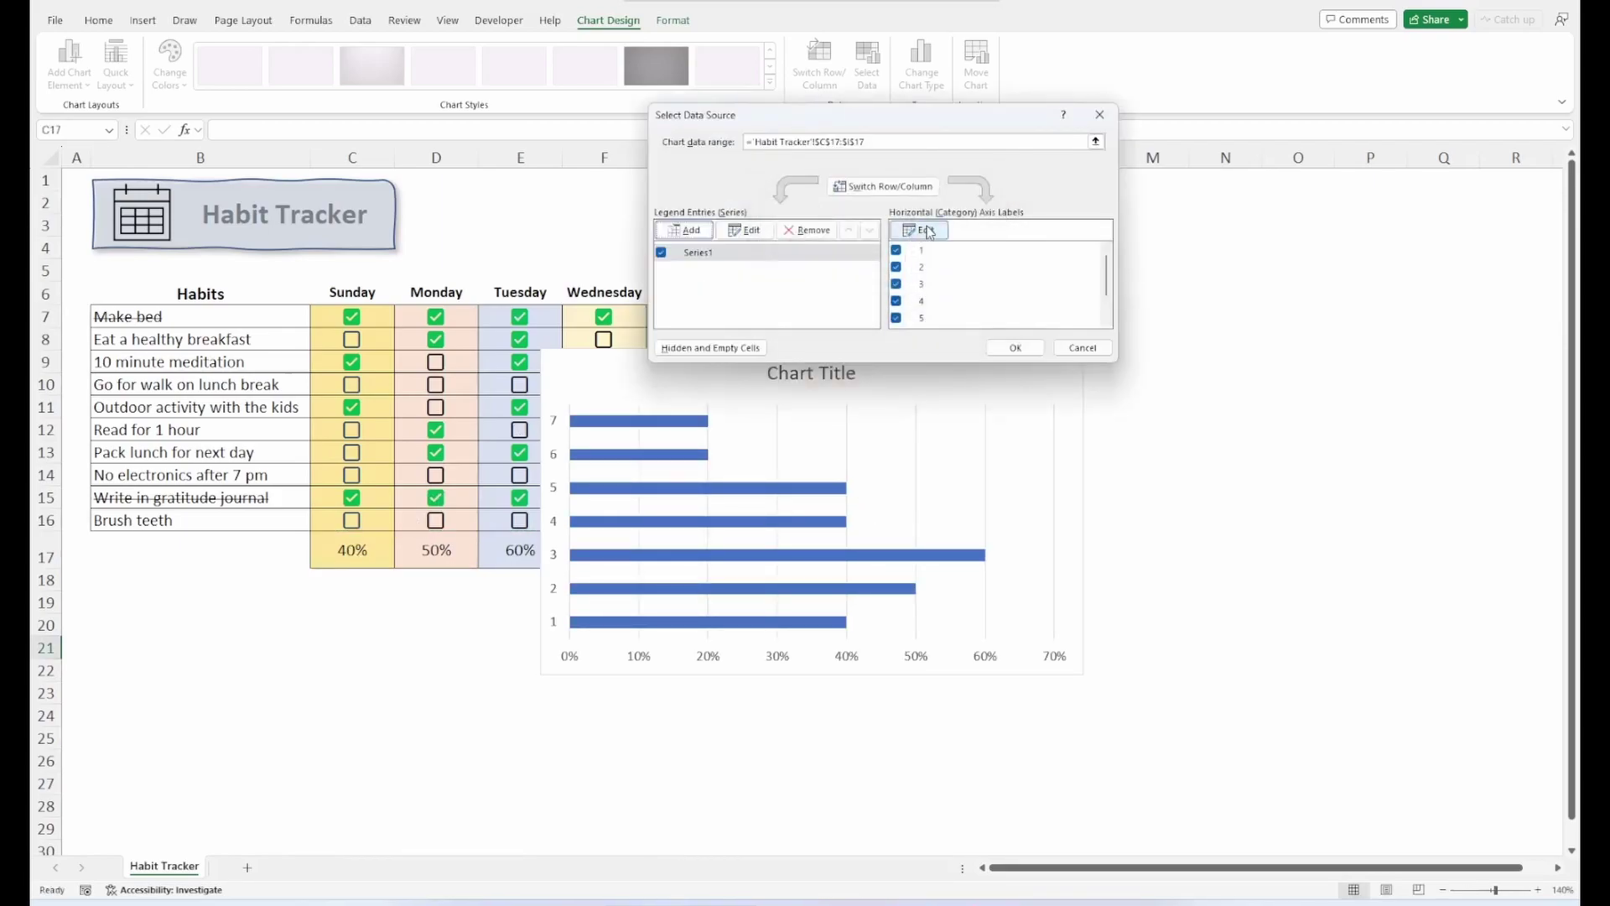
{"action": "left_click", "coordinate": [925, 231]}
{"action": "left_click_drag", "start_coordinate": [347, 294], "coordinate": [856, 299]}
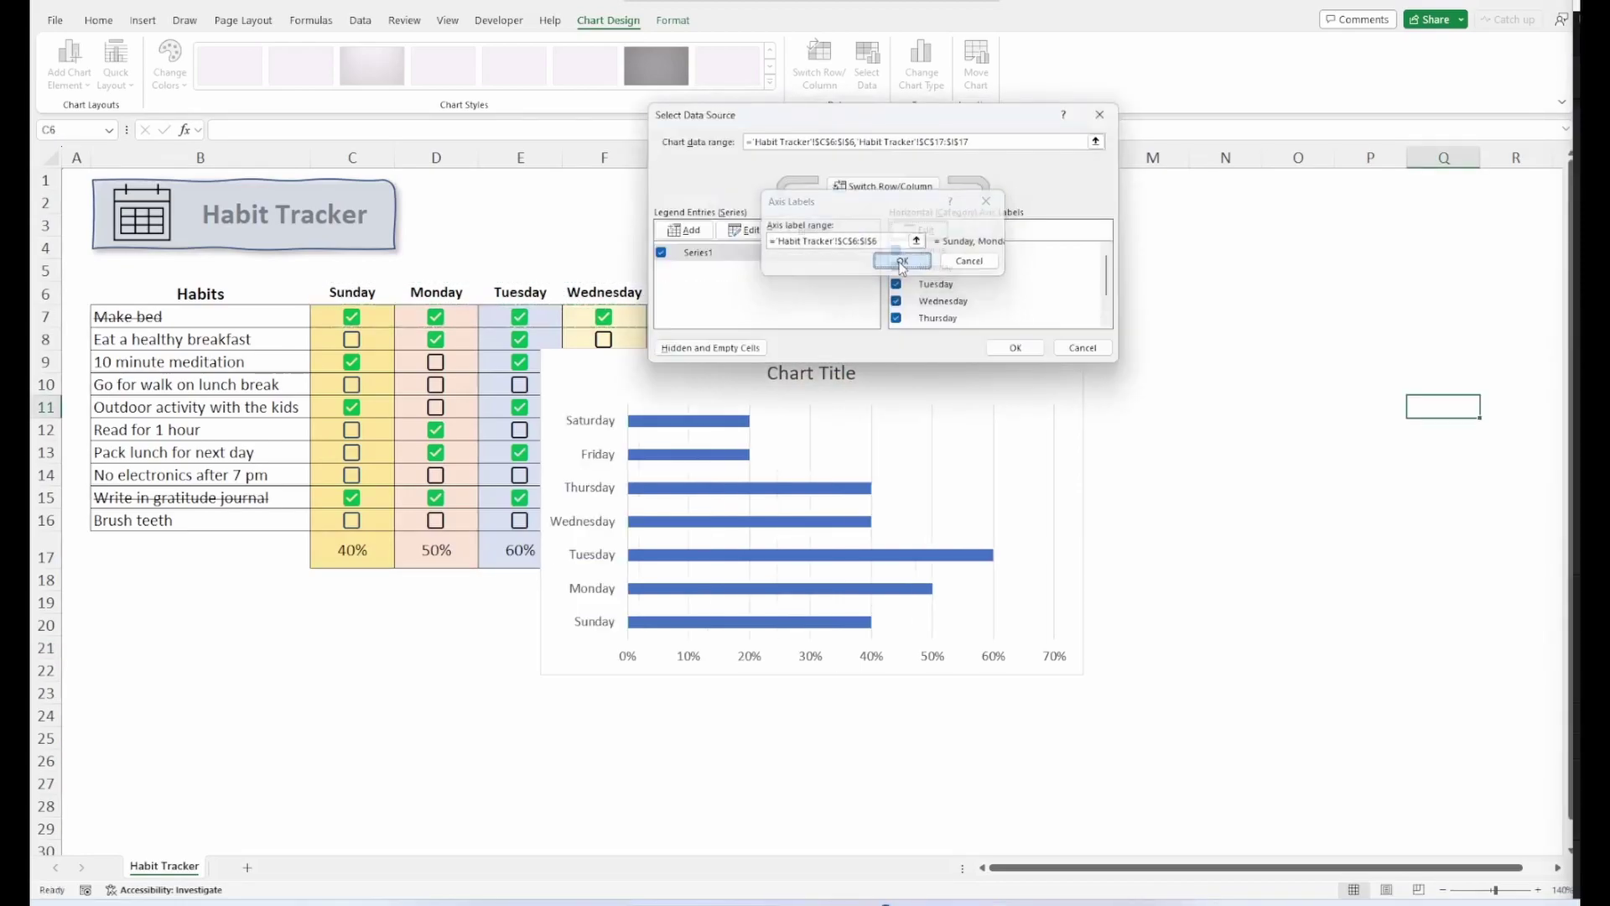
{"action": "left_click", "coordinate": [902, 261]}
Finish the chart data settings and delete the chart title
{"action": "left_click", "coordinate": [1006, 350]}
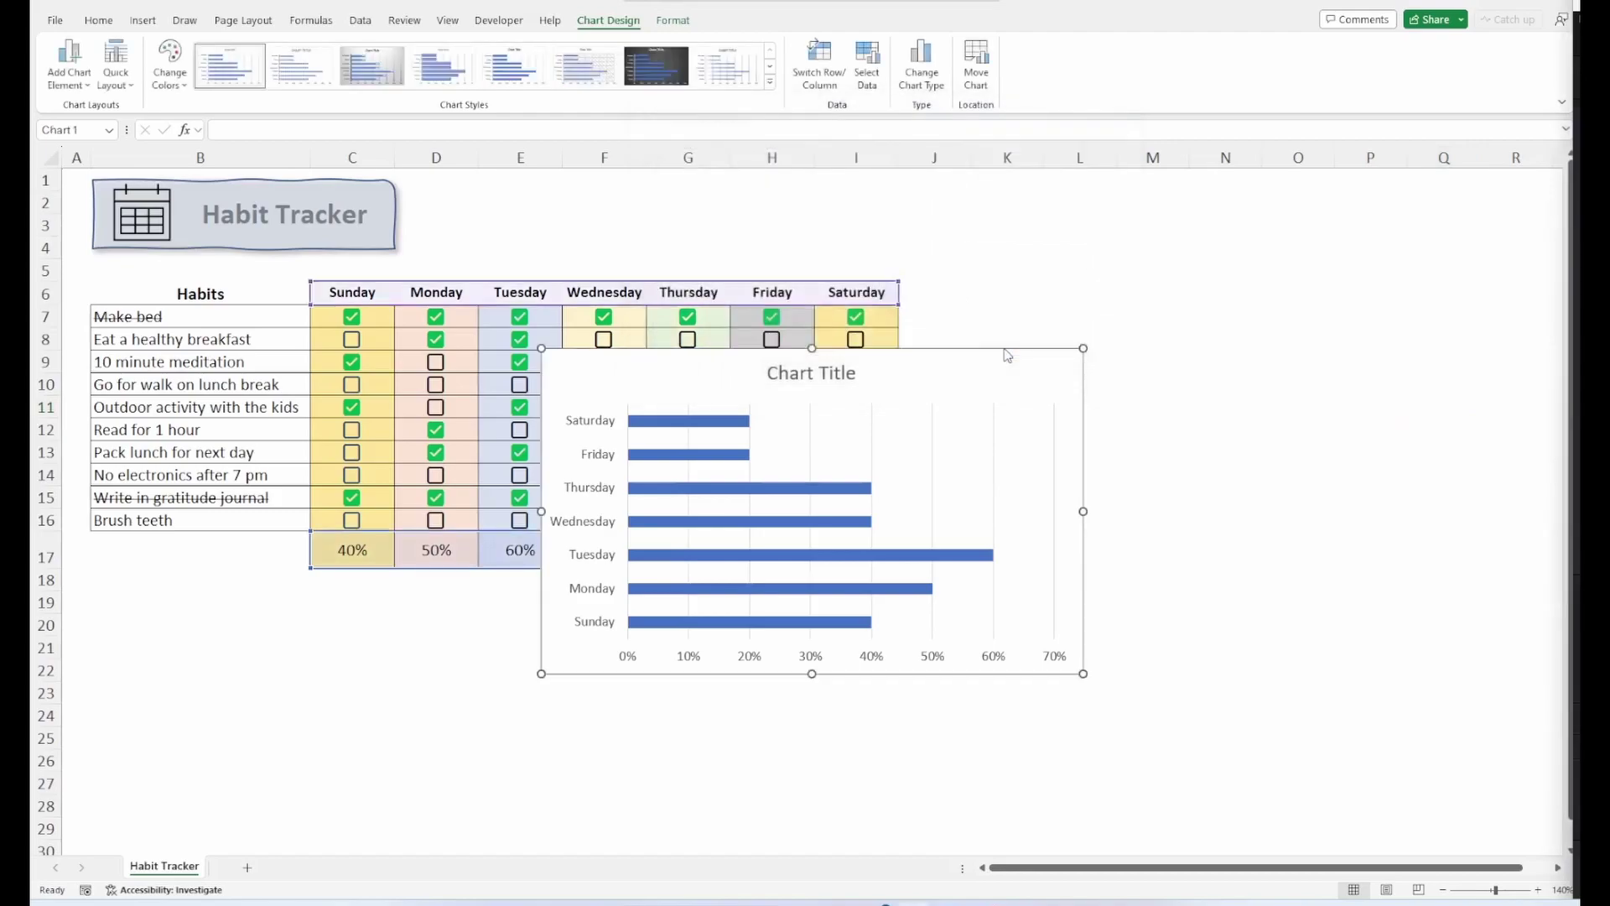
{"action": "left_click", "coordinate": [842, 374]}
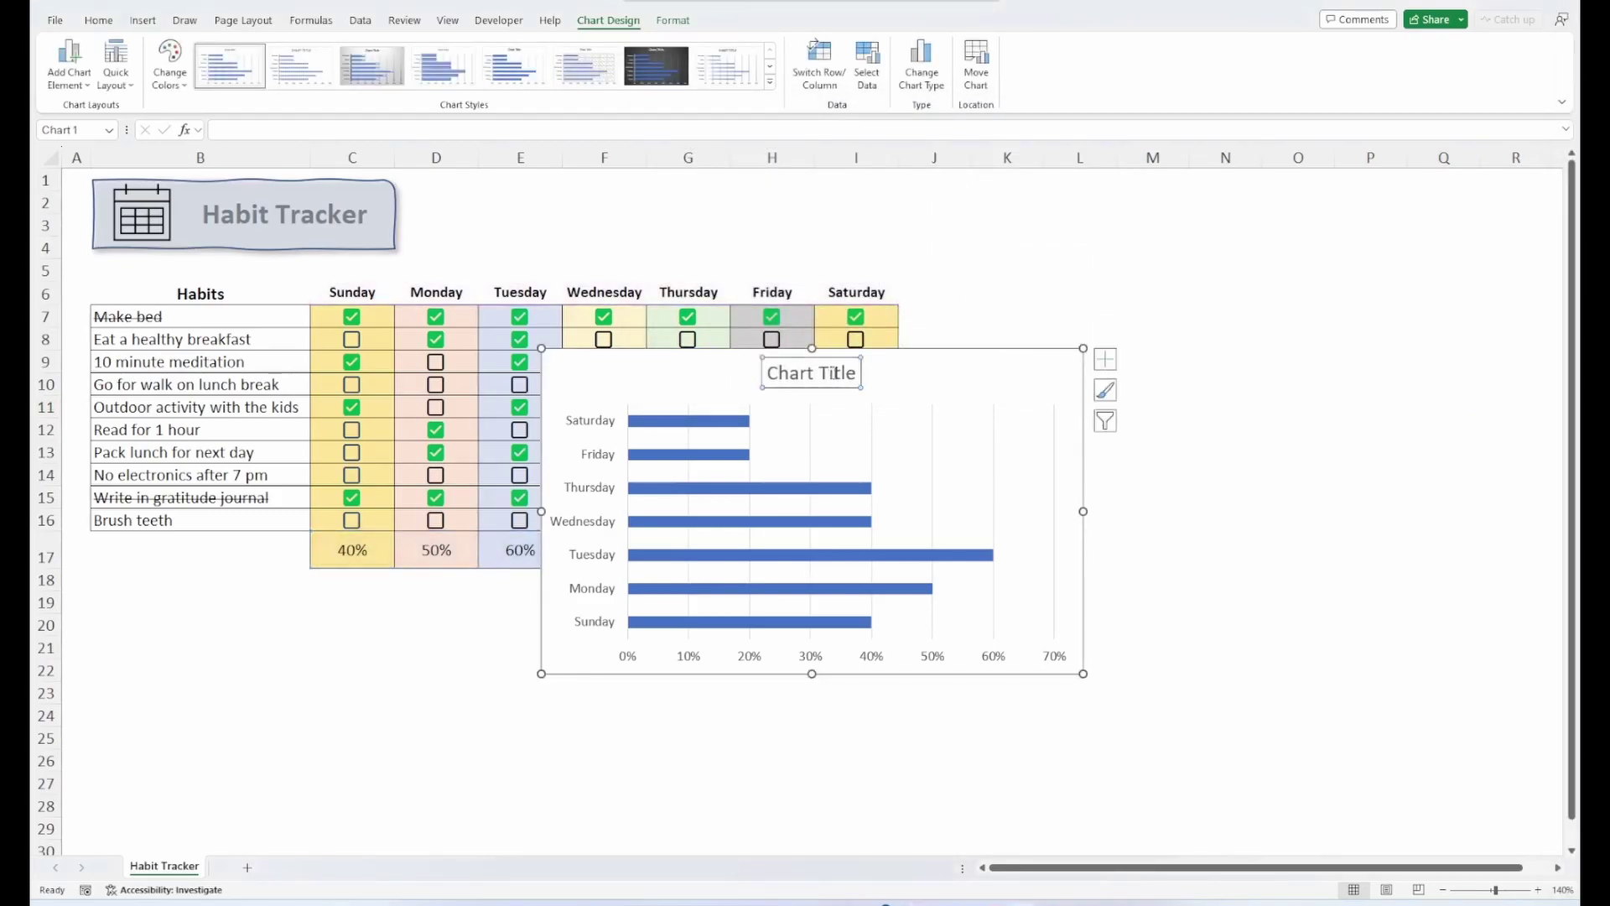
{"action": "key", "text": "Delete"}
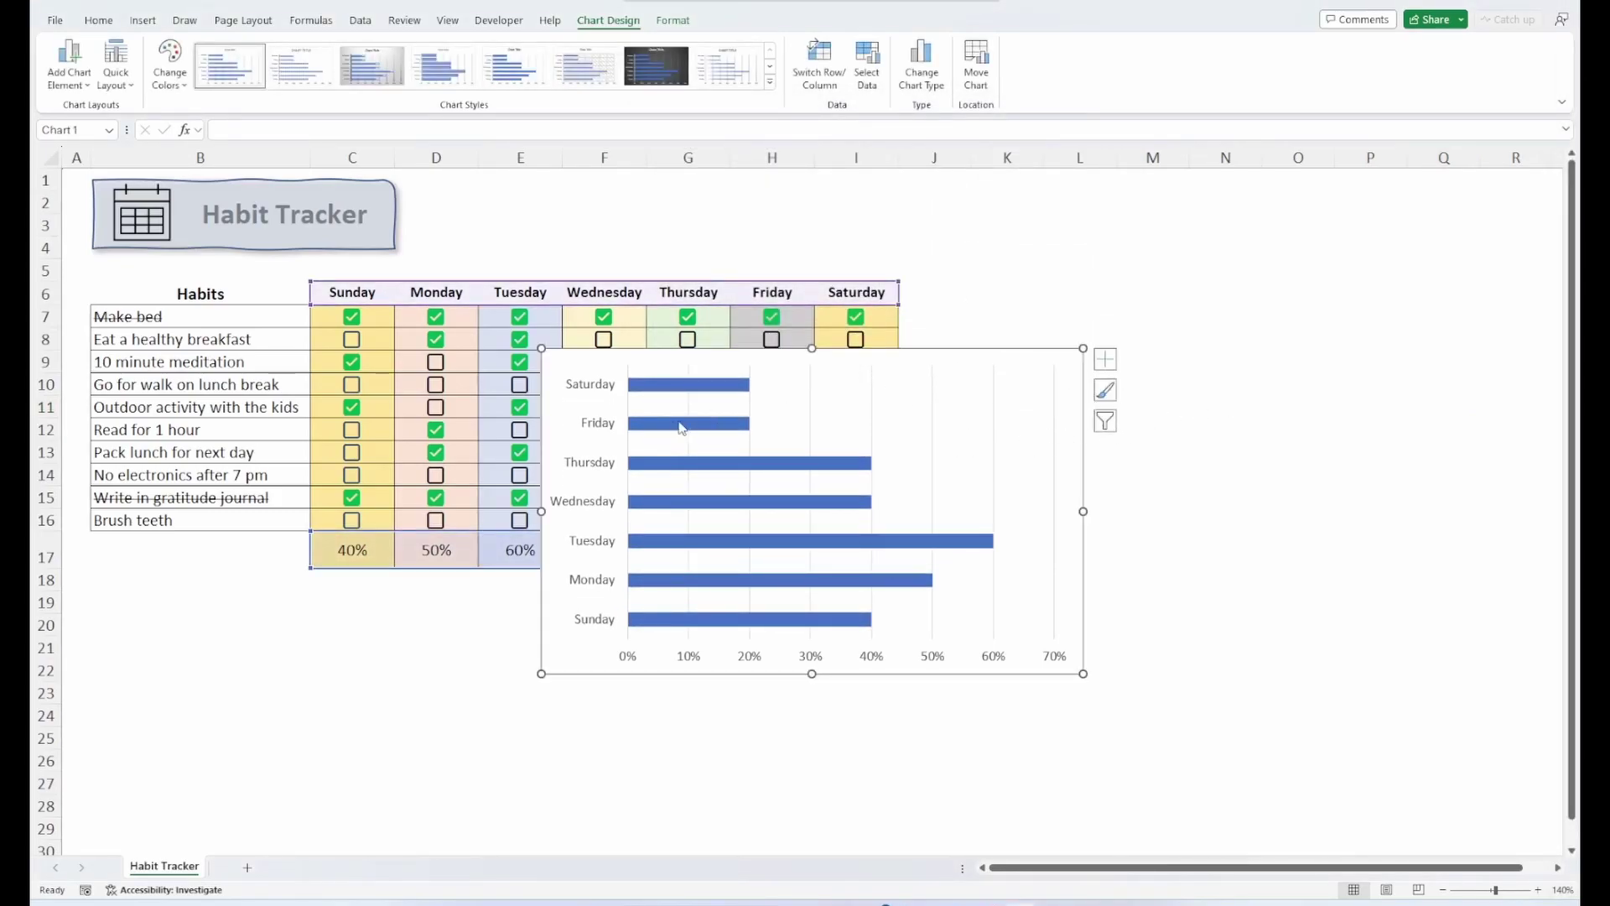
Decrease the font size of the day labels on the vertical axis
{"action": "left_click", "coordinate": [592, 391]}
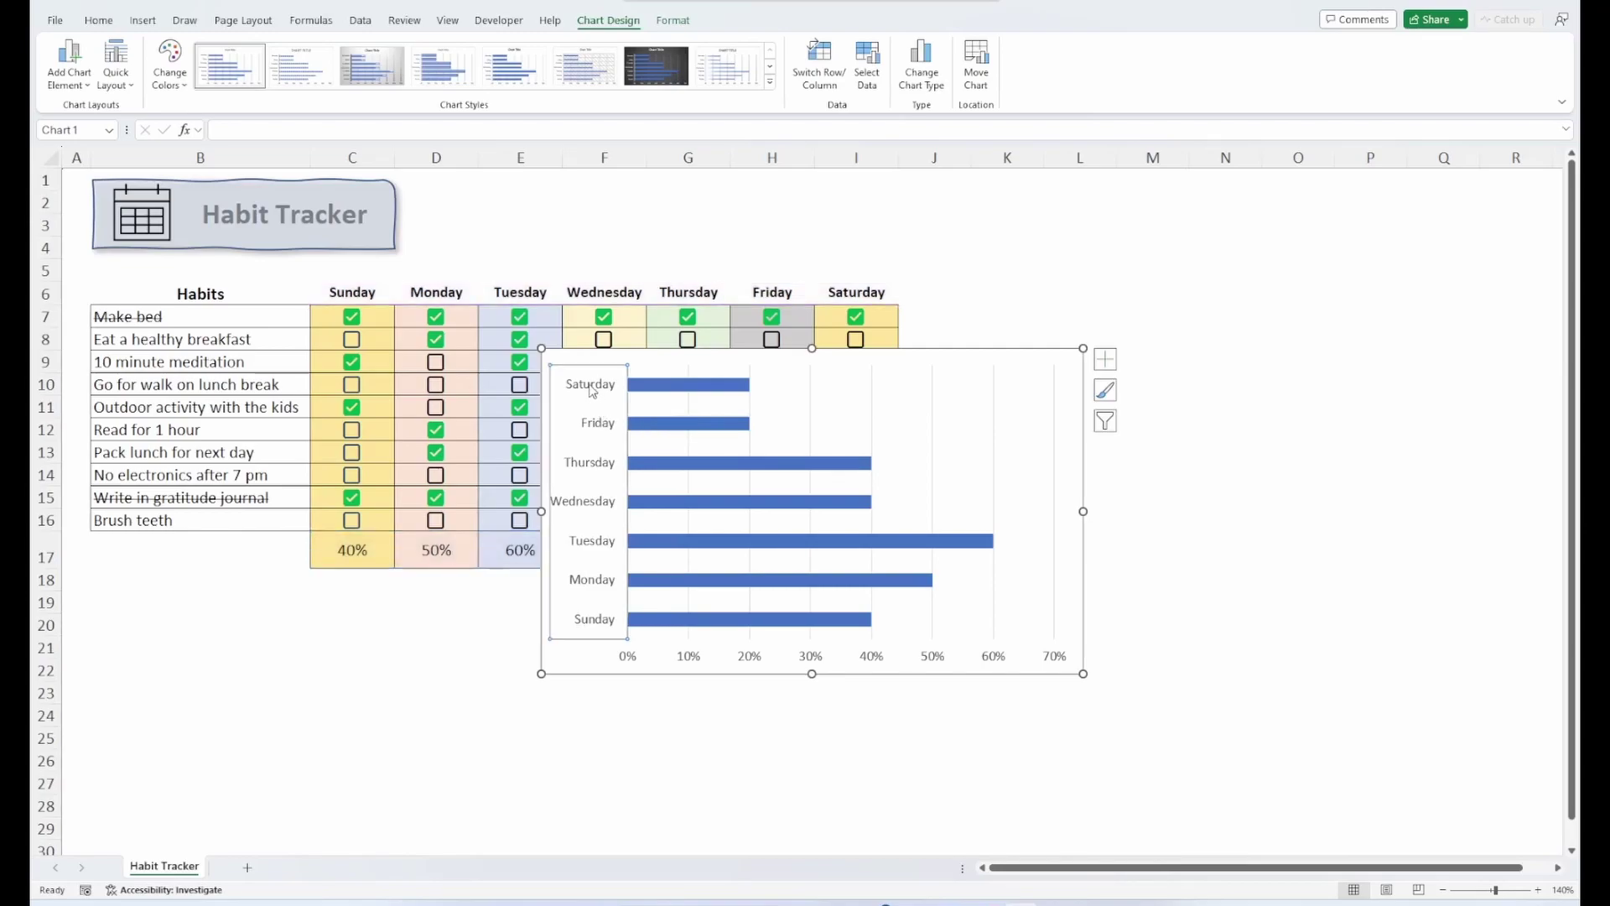
{"action": "left_click", "coordinate": [98, 20]}
{"action": "left_click", "coordinate": [345, 56]}
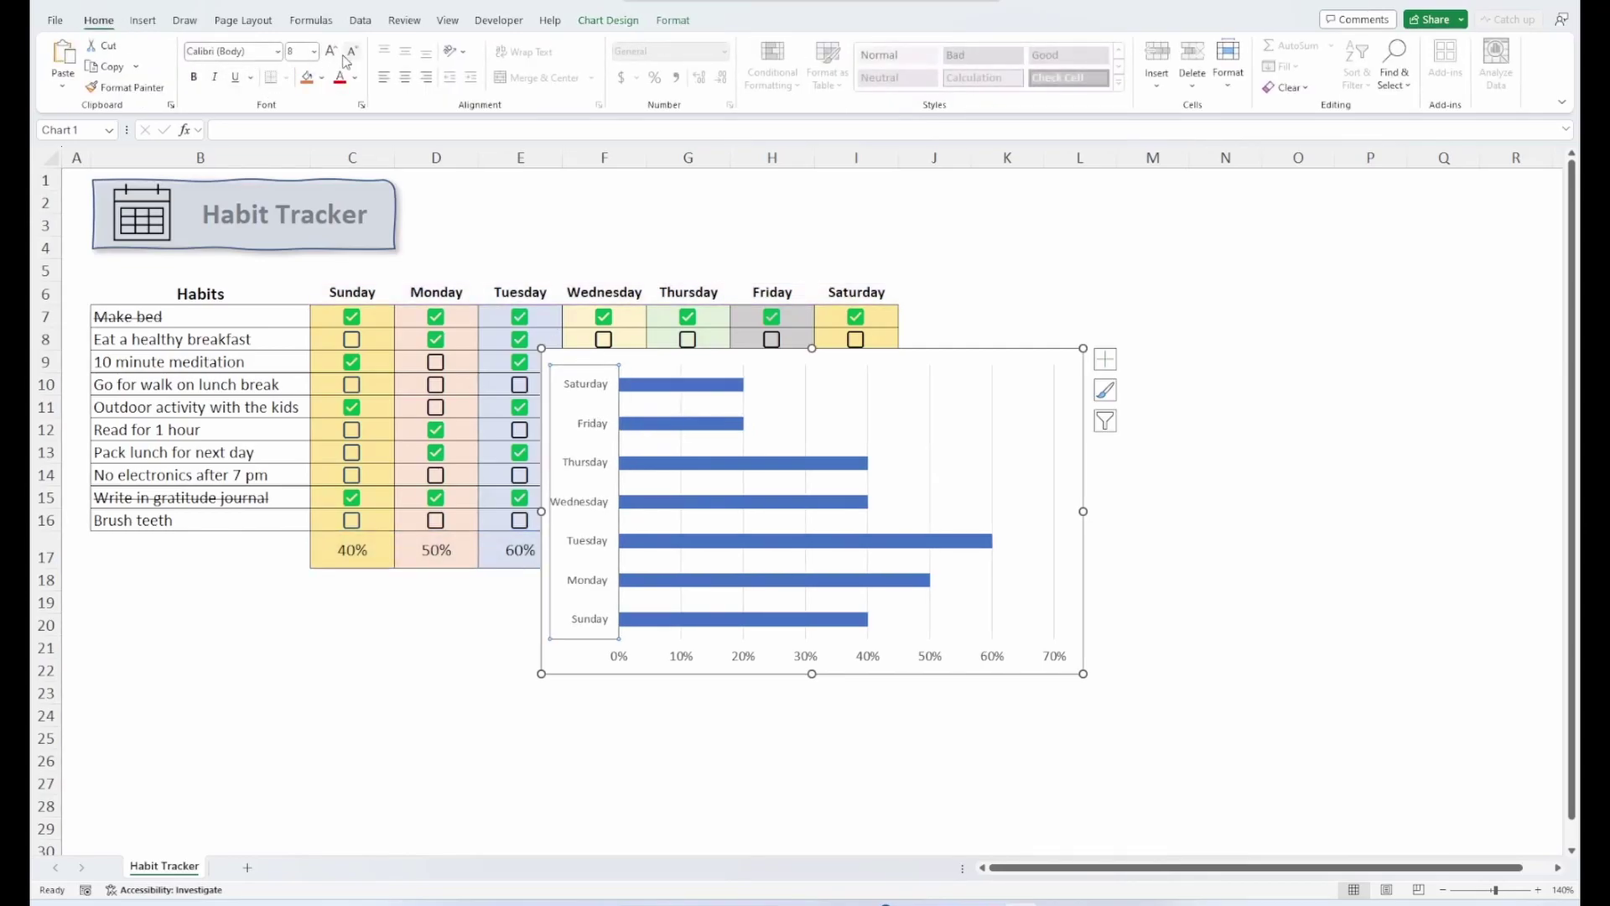
Apply the grey gradient chart style 3 to the chart
{"action": "left_click", "coordinate": [676, 355]}
{"action": "left_click", "coordinate": [608, 20]}
{"action": "left_click", "coordinate": [778, 98]}
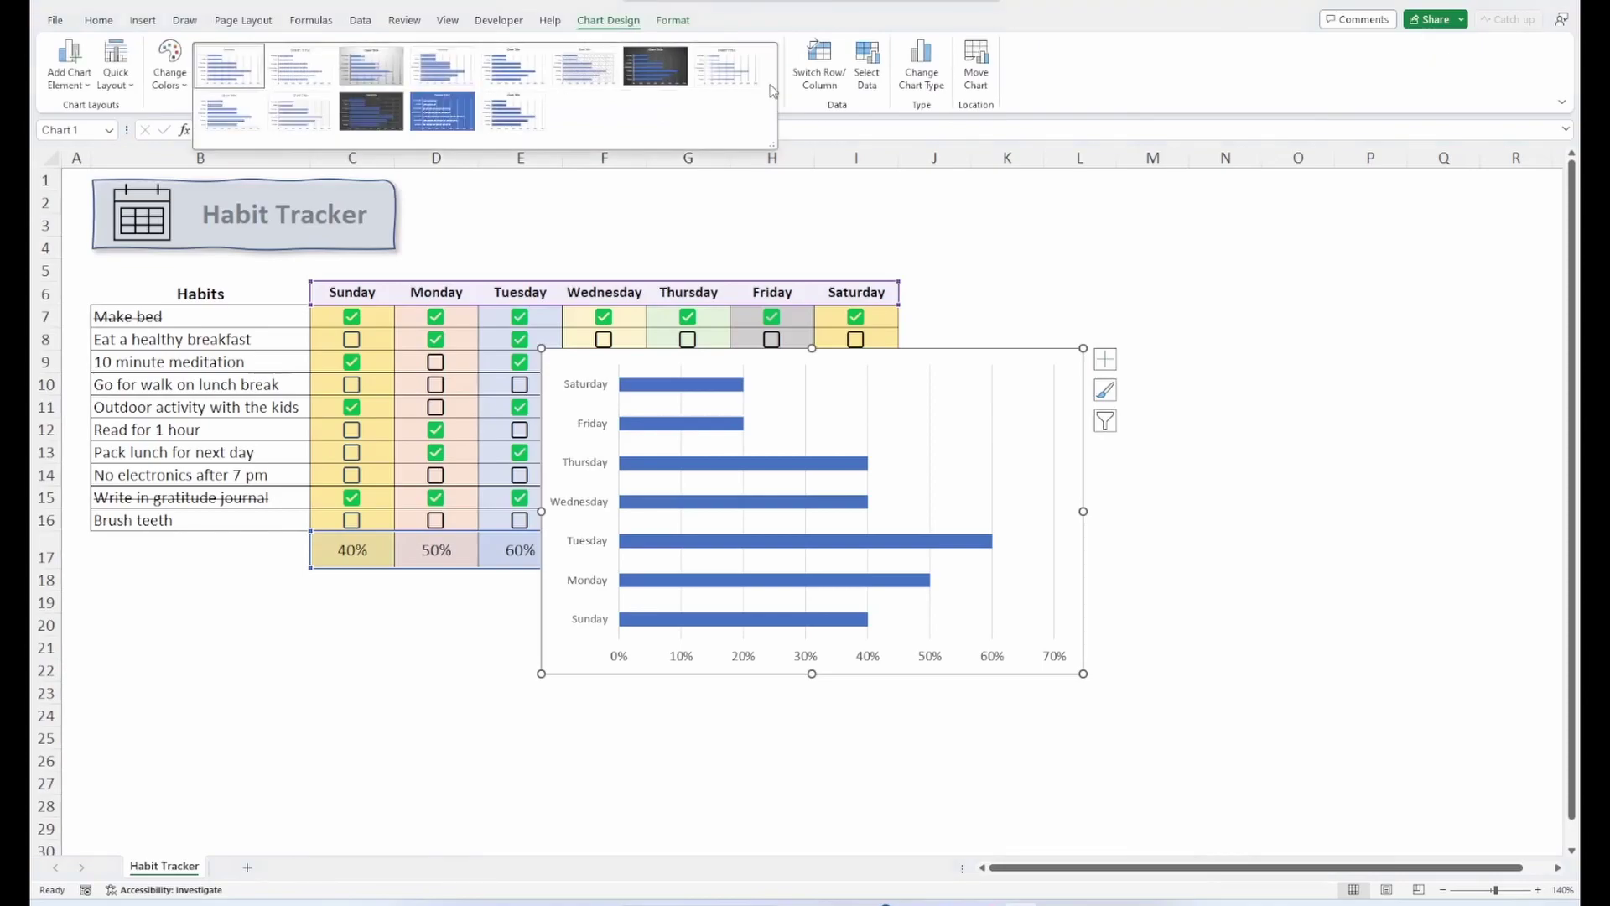
{"action": "left_click", "coordinate": [393, 78]}
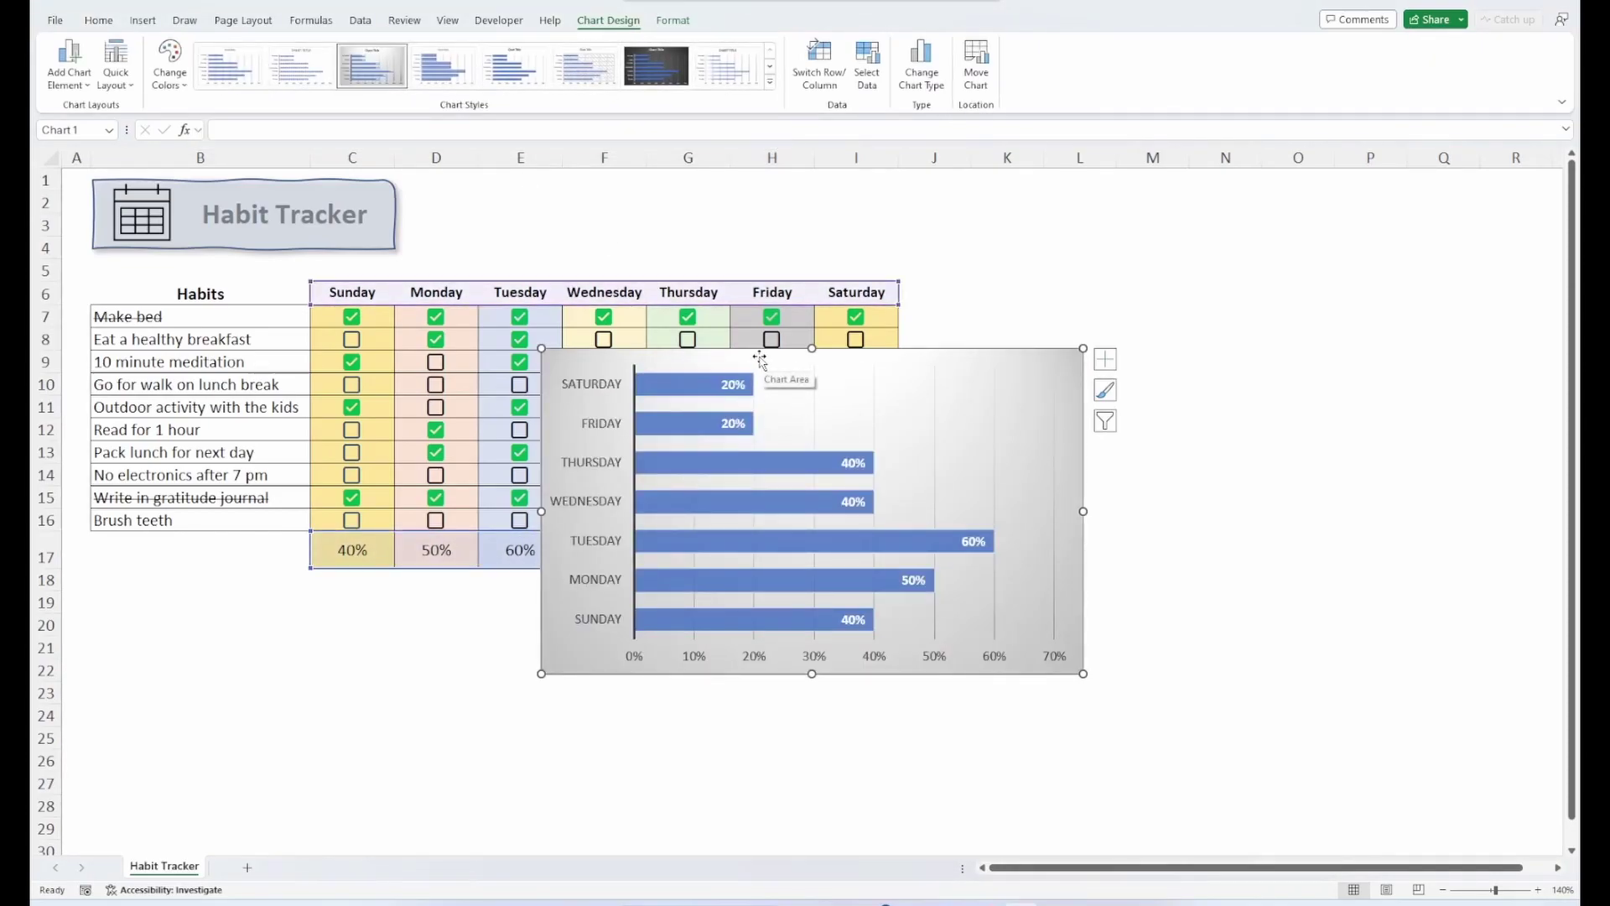
Give the bar series a solid gold fill
{"action": "left_click", "coordinate": [722, 384]}
{"action": "right_click", "coordinate": [723, 384]}
{"action": "left_click", "coordinate": [755, 652]}
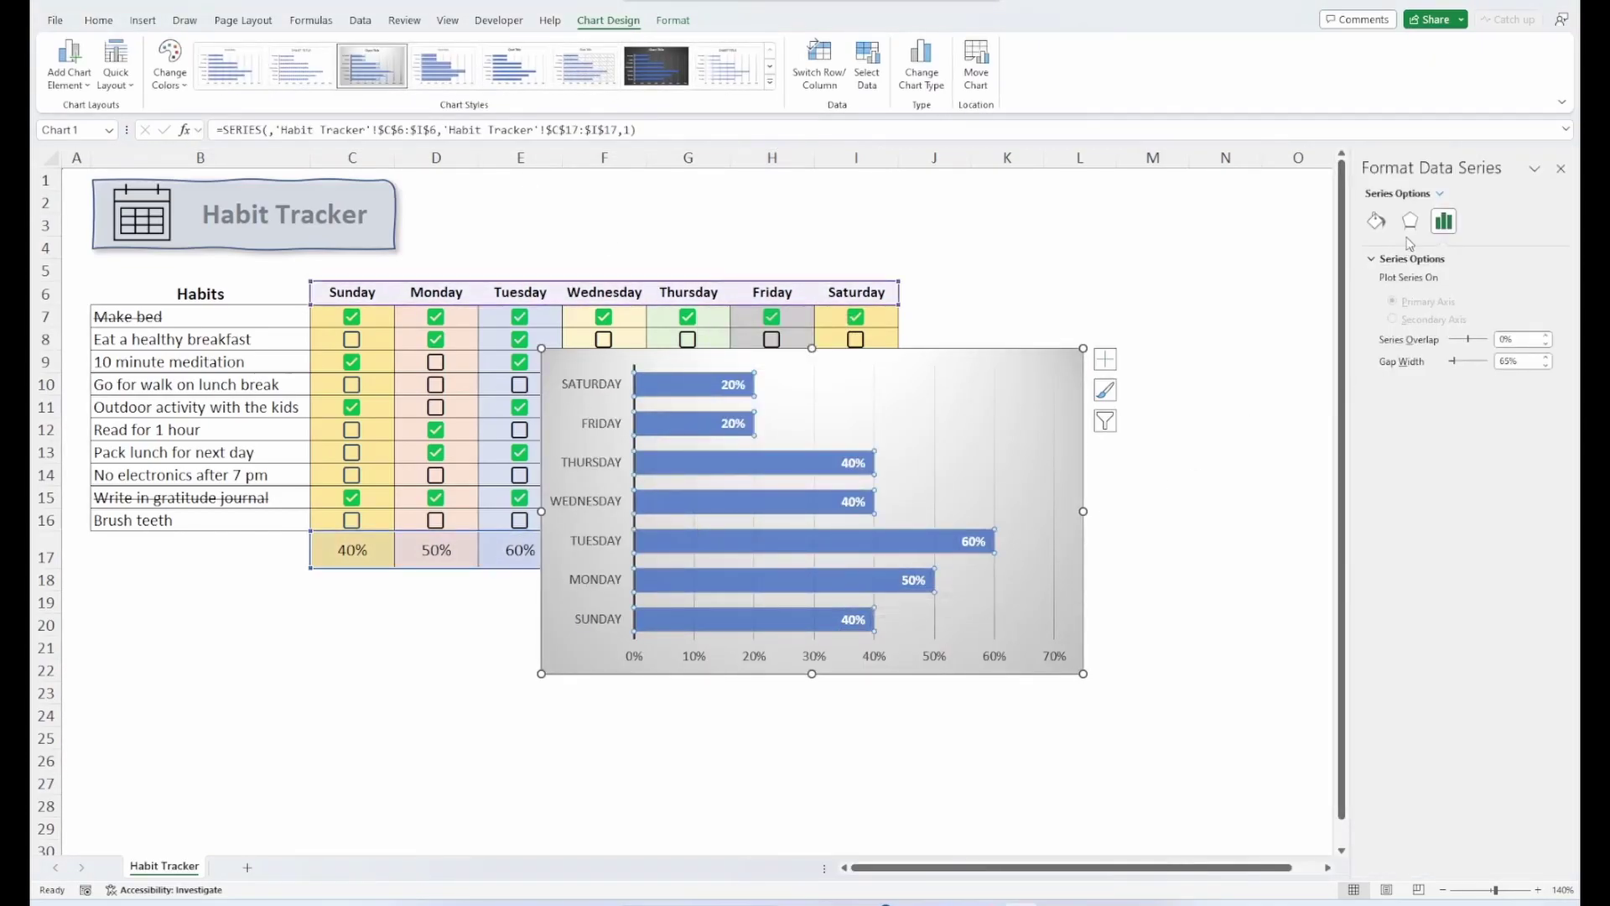
{"action": "left_click", "coordinate": [1376, 222]}
{"action": "left_click", "coordinate": [1386, 258]}
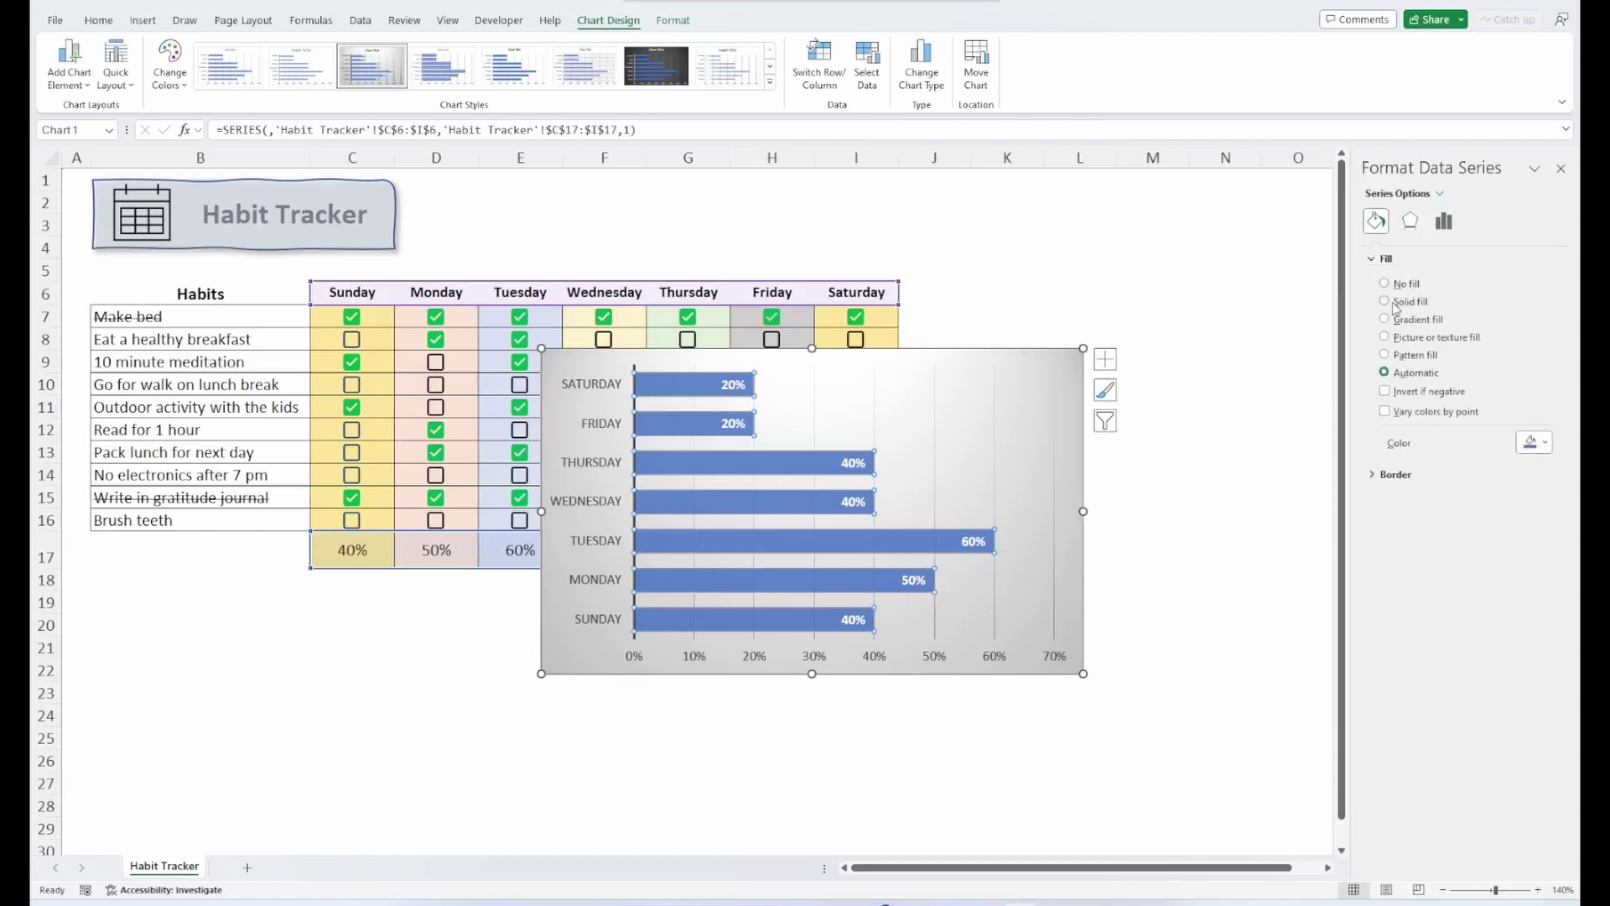
{"action": "left_click", "coordinate": [1385, 301]}
{"action": "left_click", "coordinate": [1545, 443]}
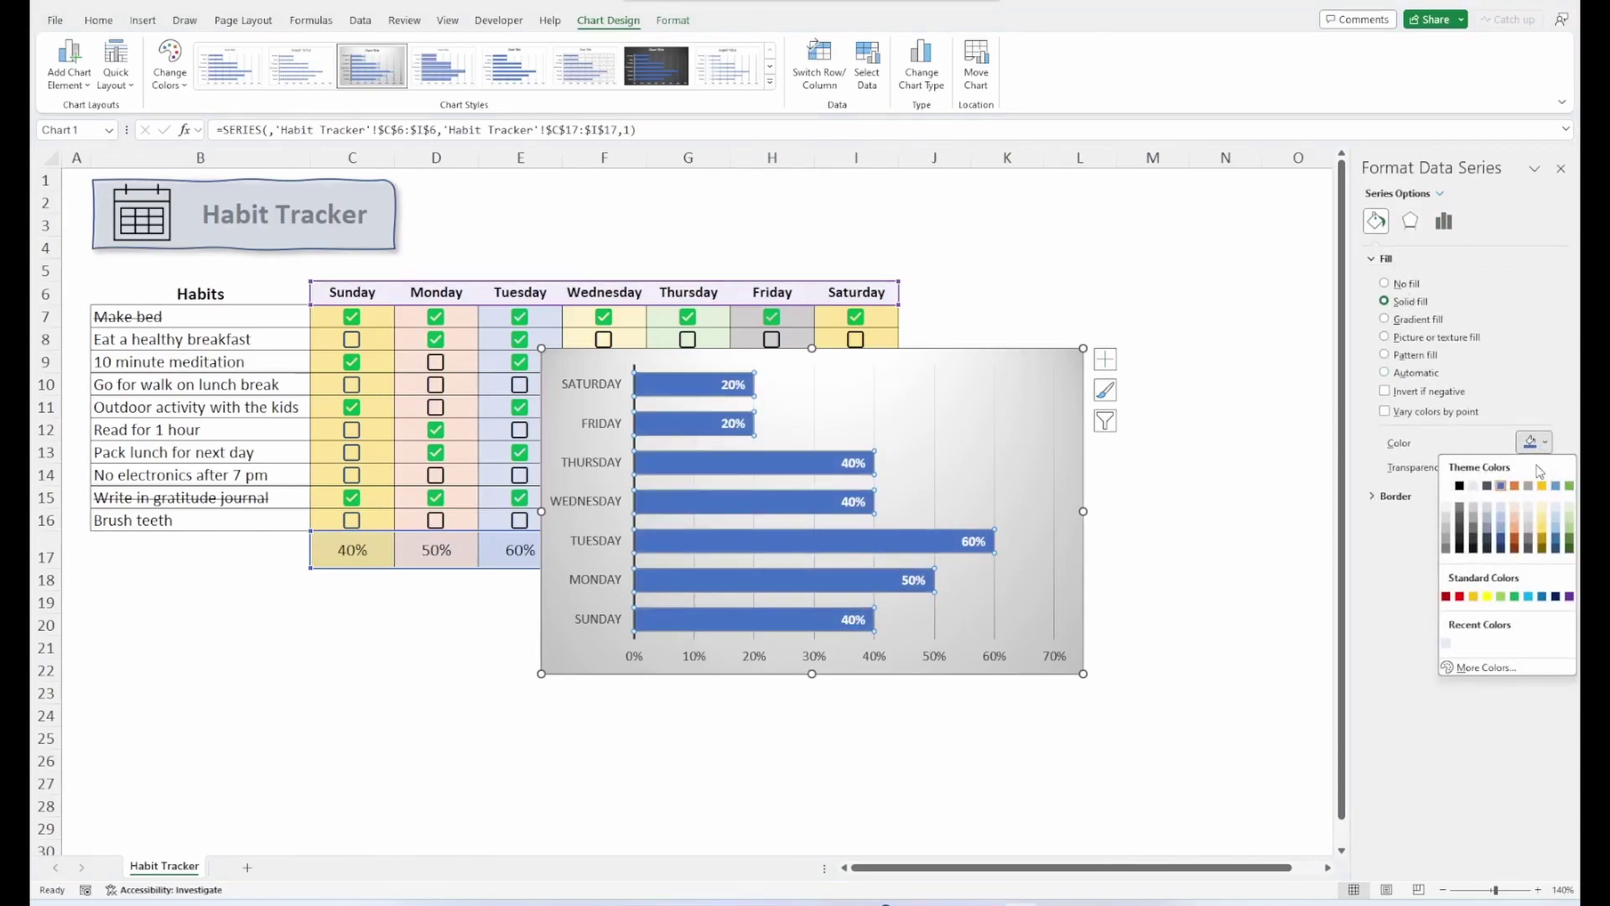
{"action": "left_click", "coordinate": [1485, 596]}
Set the percentage axis maximum to 1.0 so it runs to 100%
{"action": "left_click", "coordinate": [792, 366]}
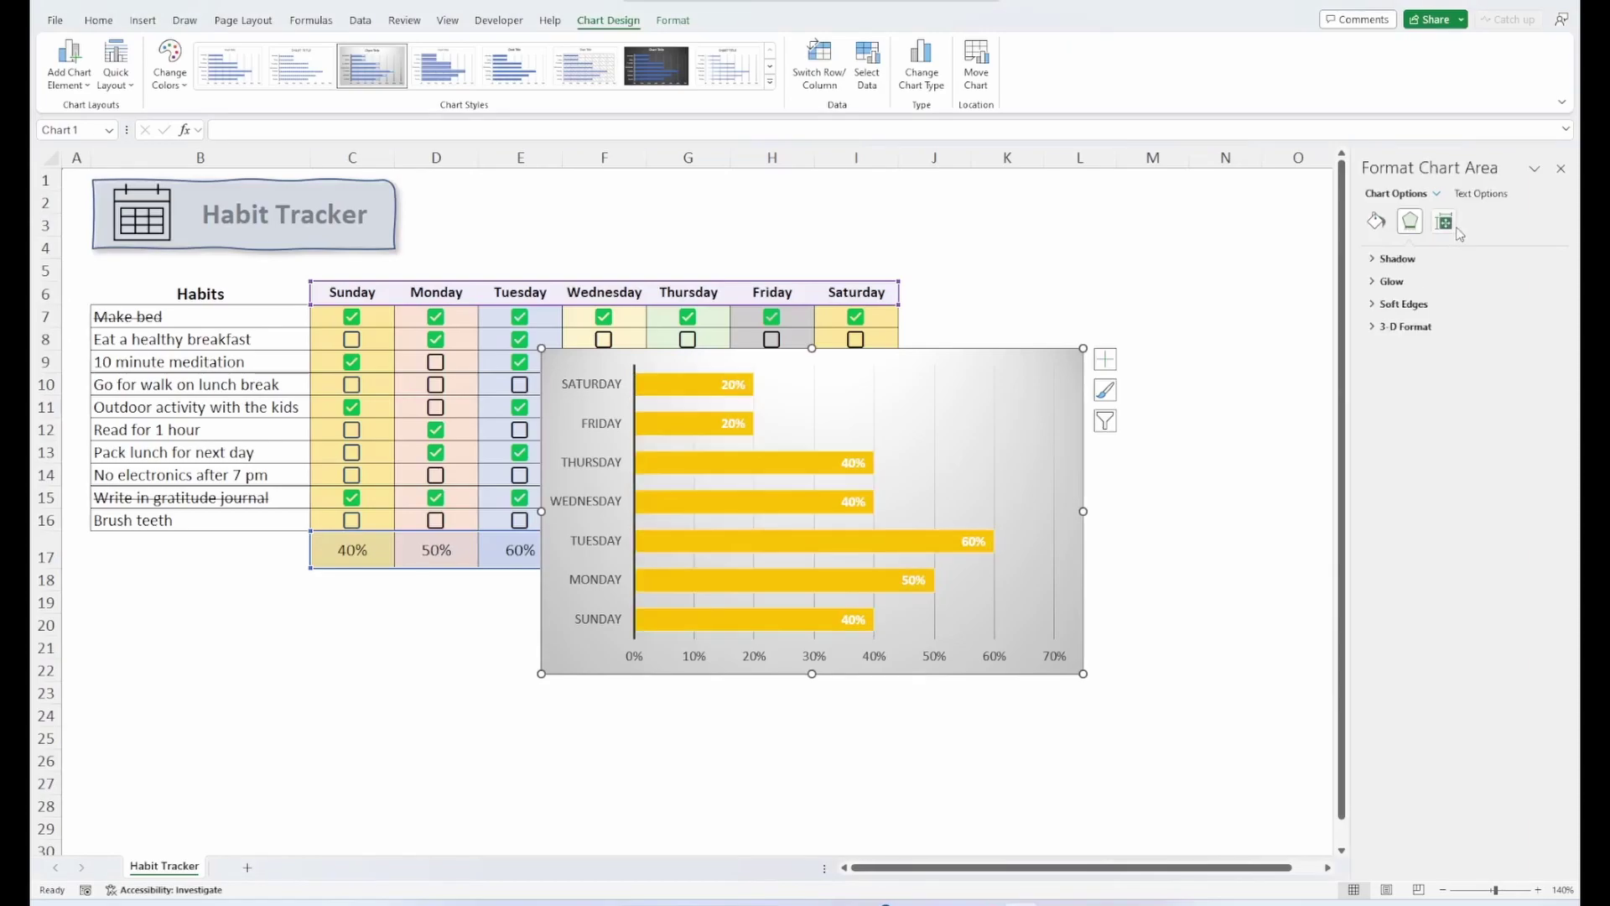
{"action": "left_click", "coordinate": [944, 652]}
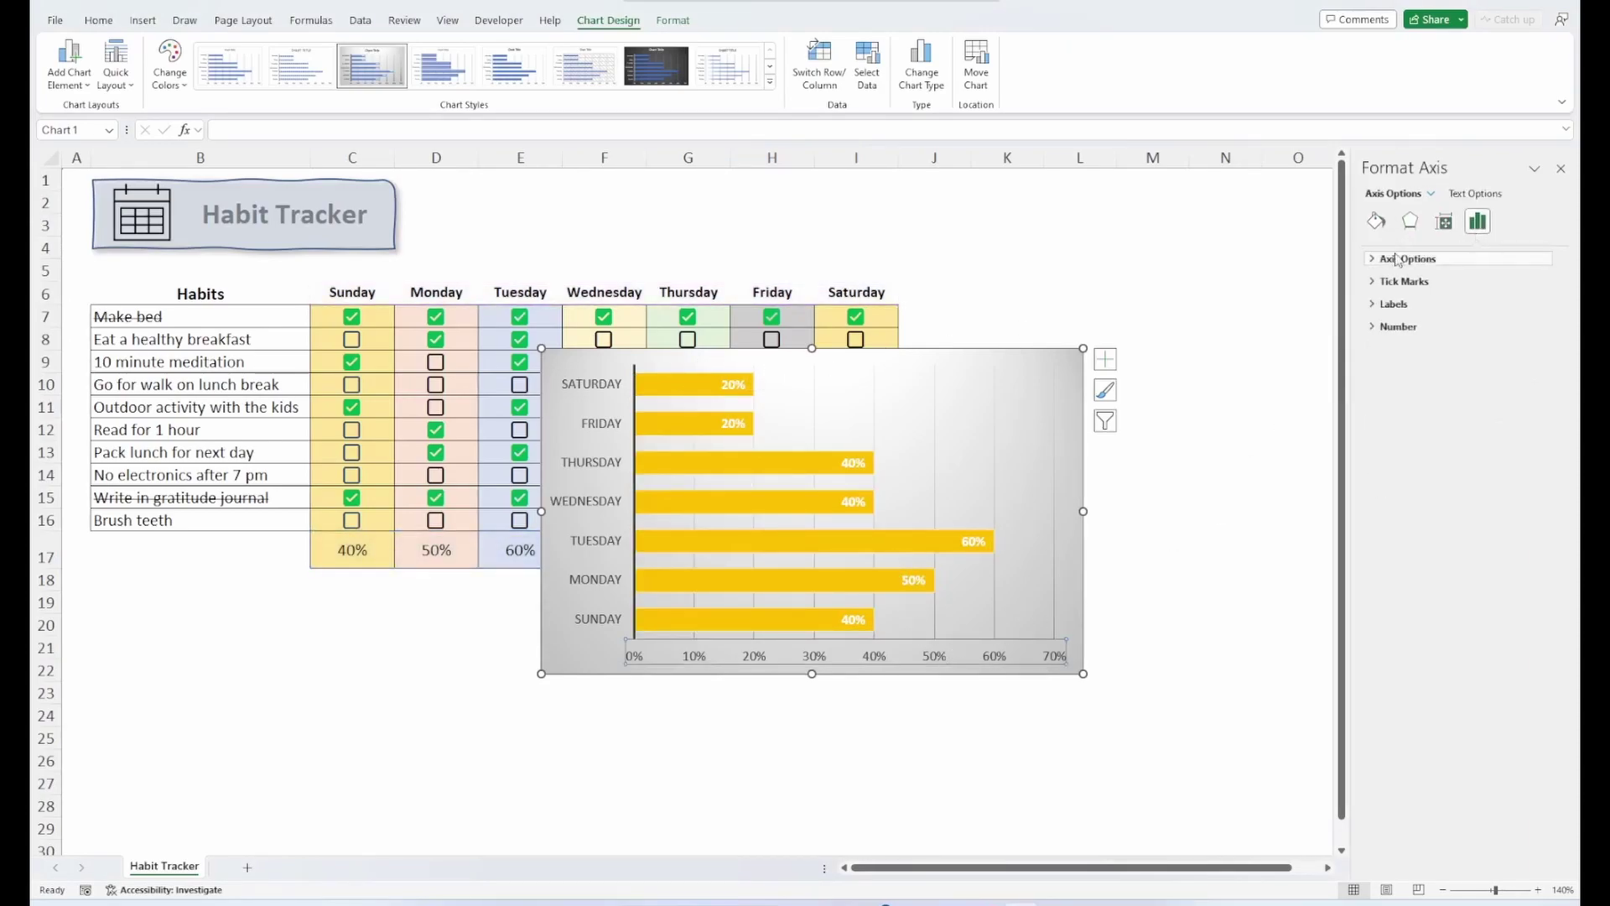
{"action": "left_click", "coordinate": [1407, 258]}
{"action": "double_click", "coordinate": [1495, 317]}
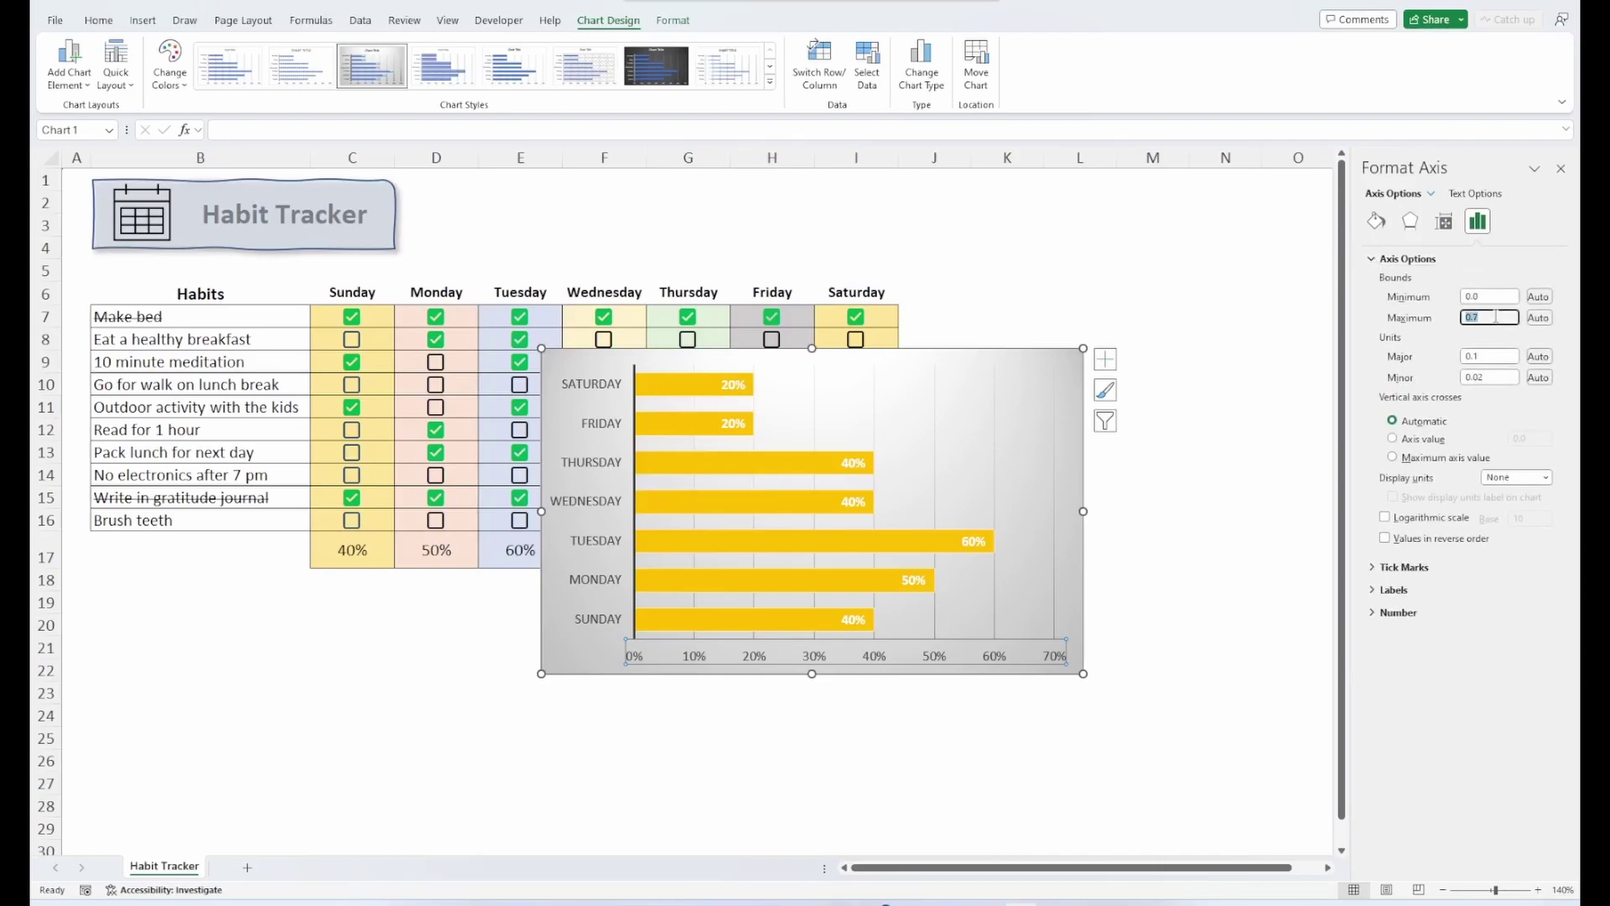
{"action": "type", "text": "1.0"}
{"action": "key", "text": "Return"}
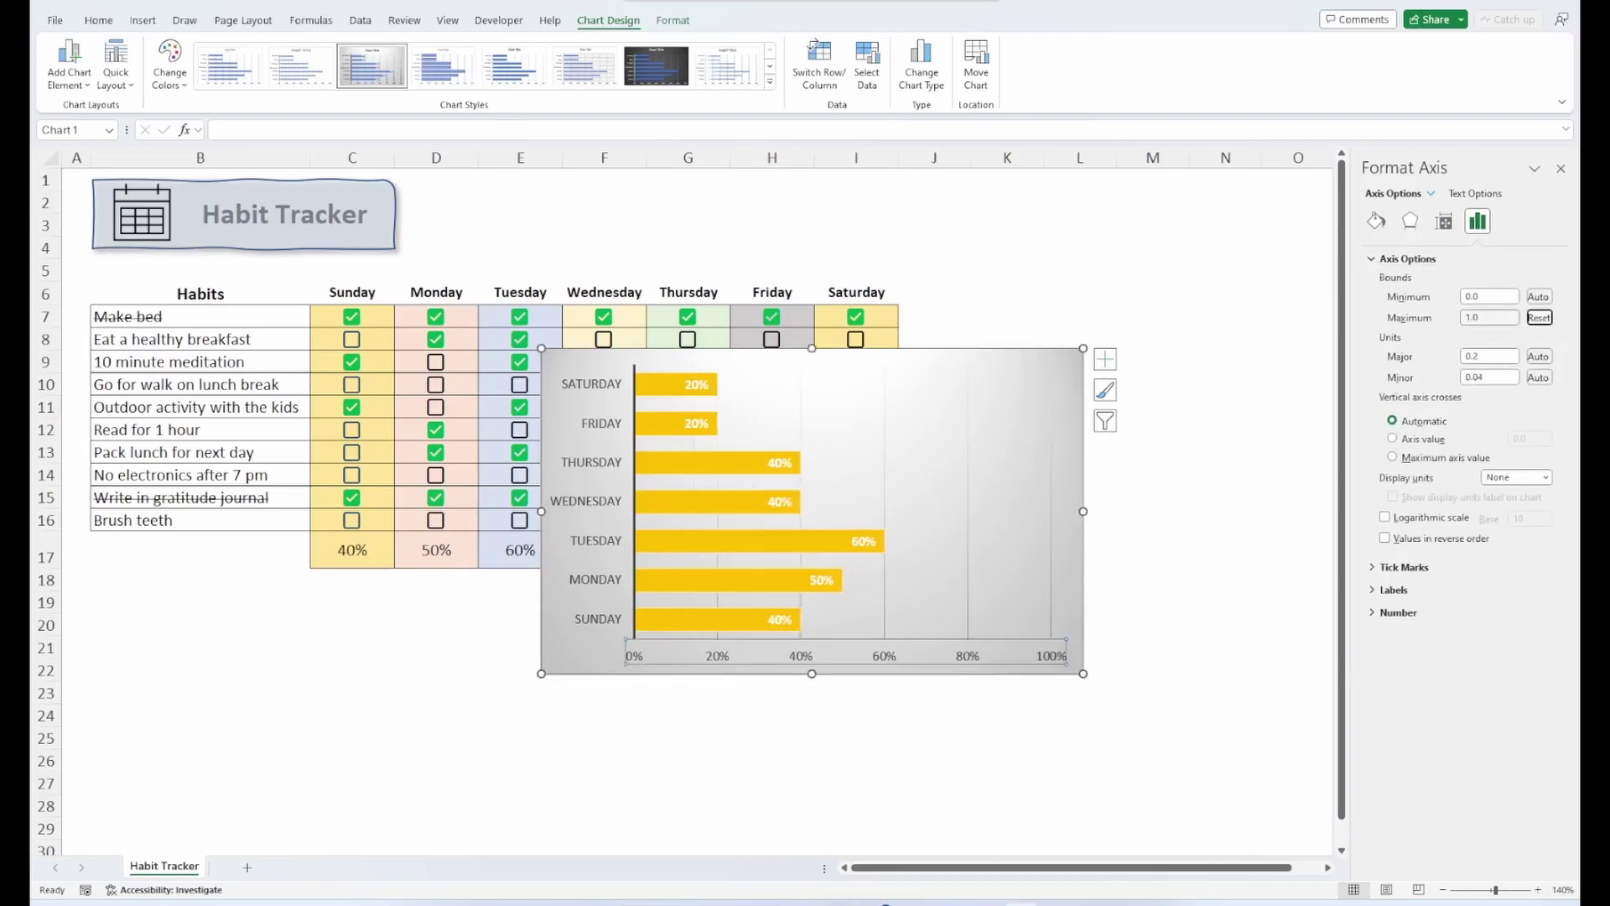
Reverse the day axis order so Sunday is on top, and shrink the chart
{"action": "left_click", "coordinate": [610, 432]}
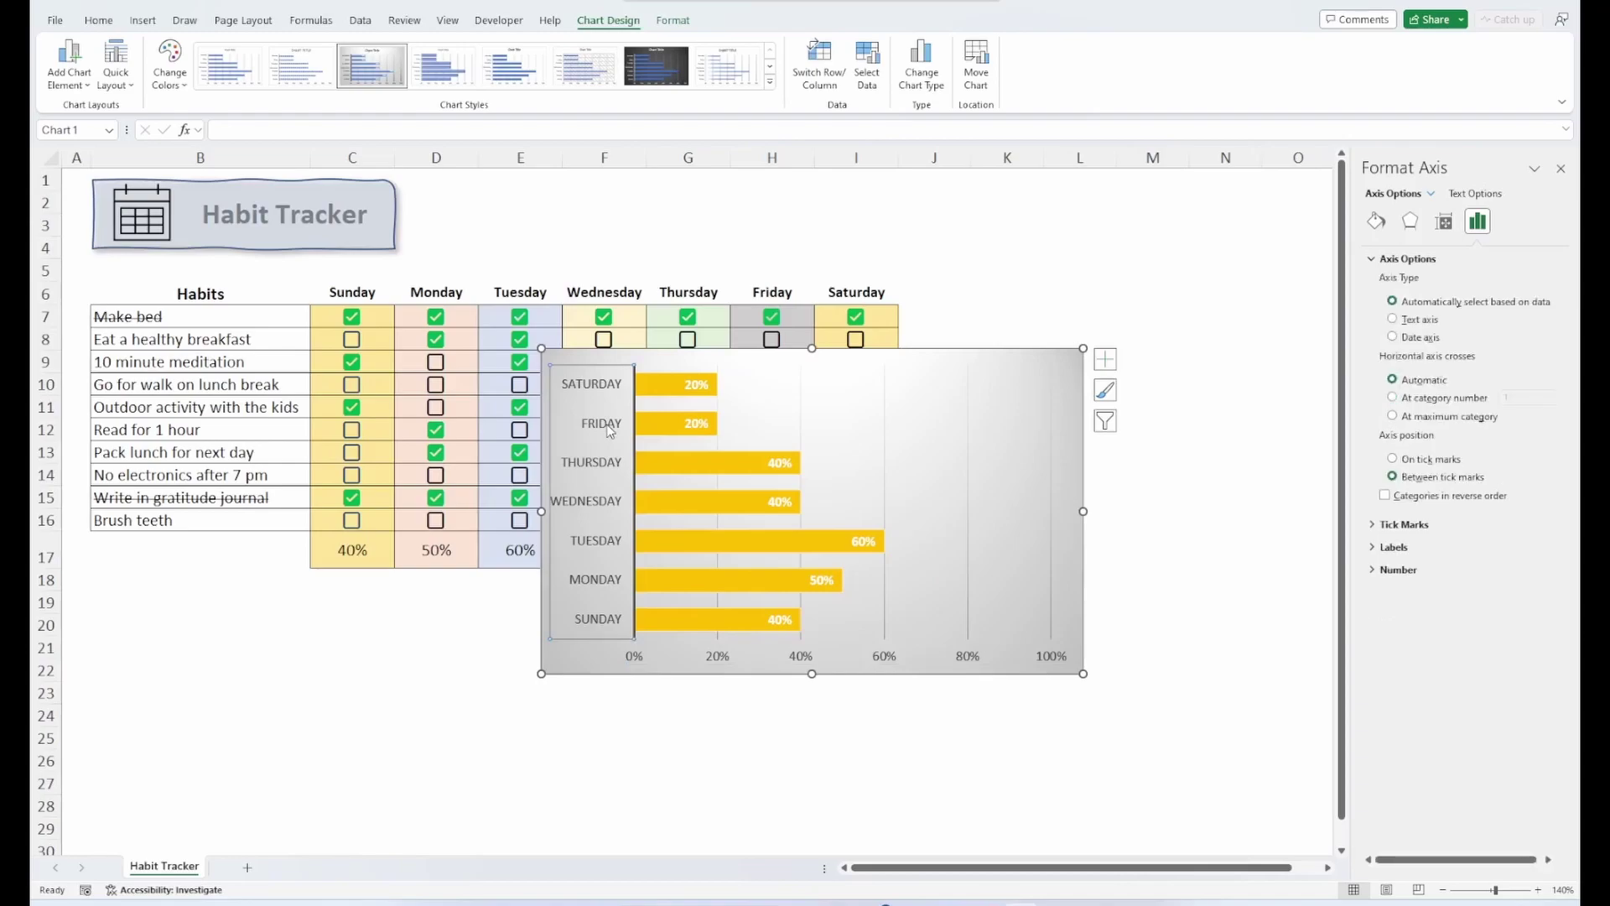
{"action": "left_click", "coordinate": [1384, 497]}
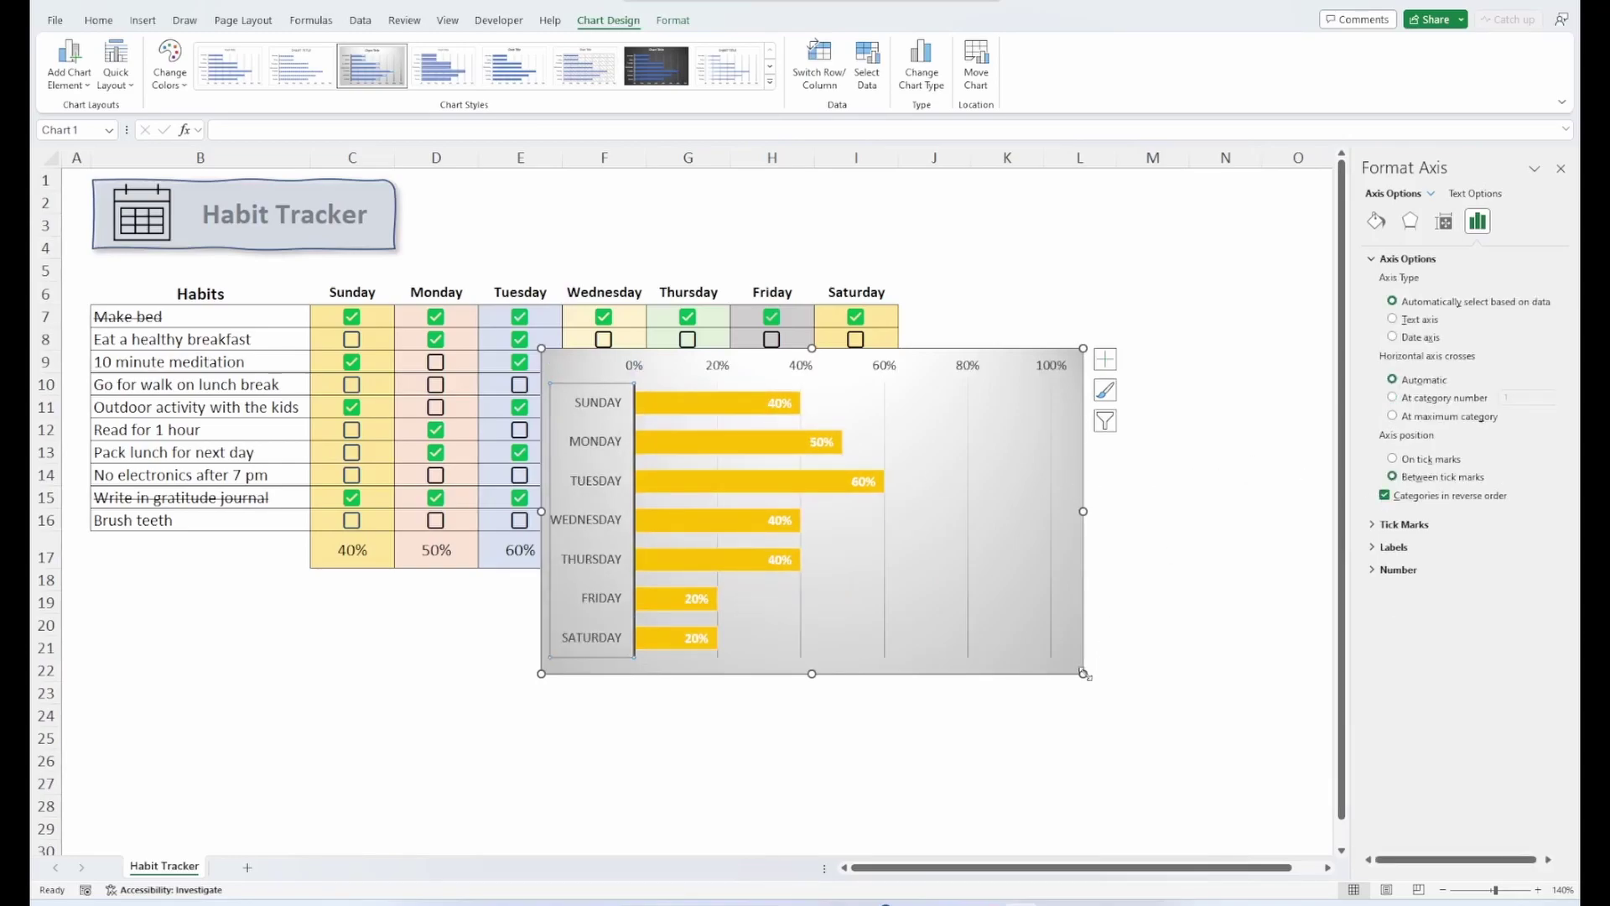
{"action": "left_click_drag", "start_coordinate": [1083, 673], "coordinate": [905, 599]}
Close the Format Chart Area pane
{"action": "left_click", "coordinate": [1561, 168]}
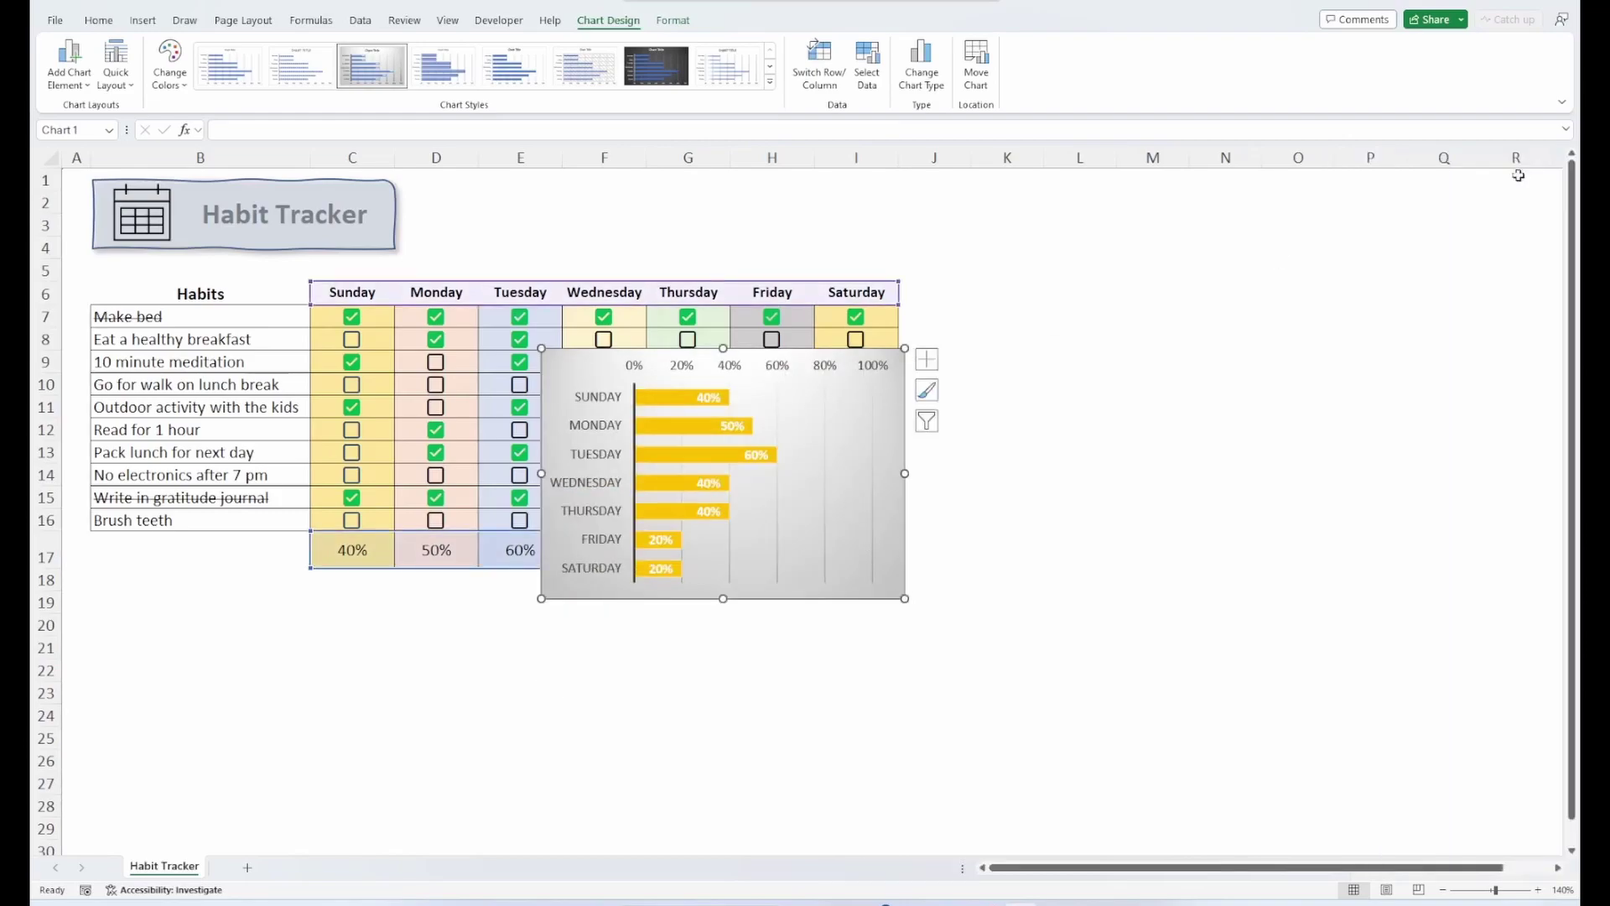